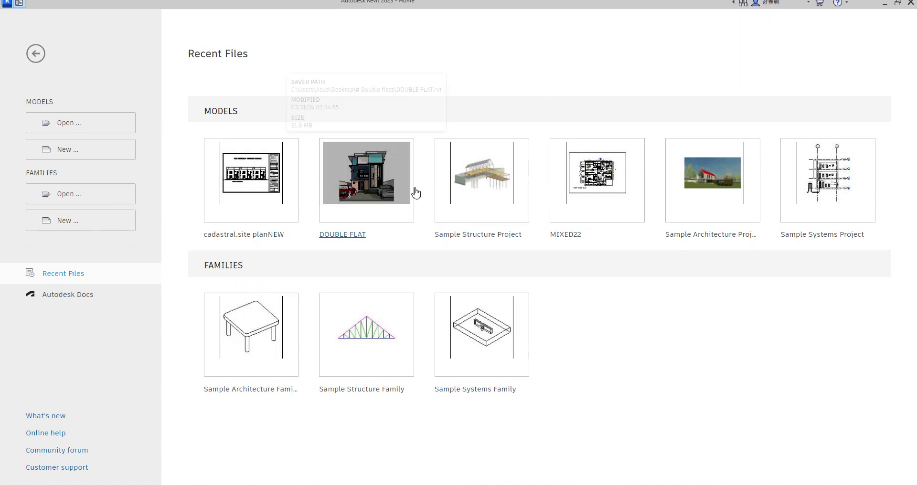
Create a new project from the multinext design.rte template file.
click(62, 151)
click(496, 225)
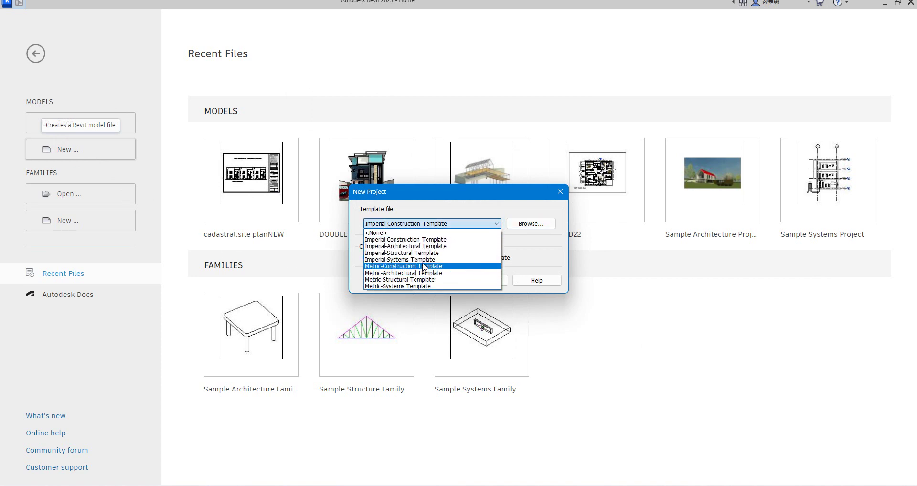
click(532, 224)
click(533, 224)
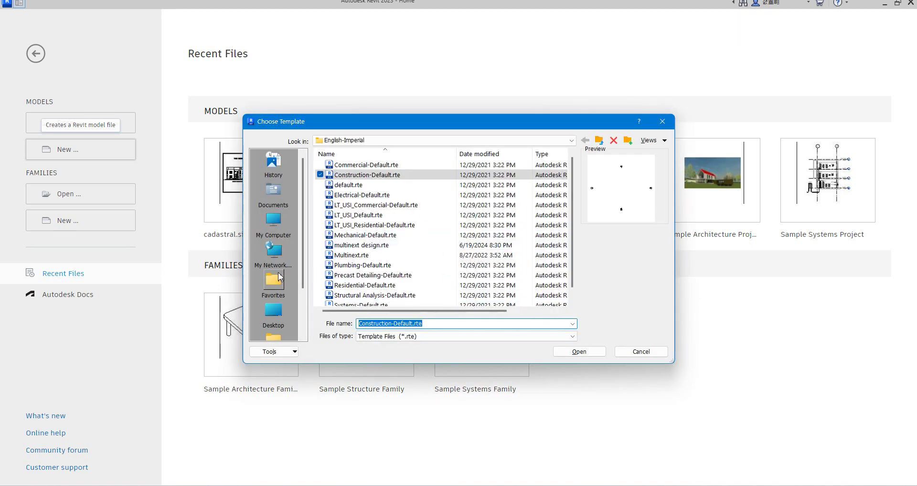
click(382, 246)
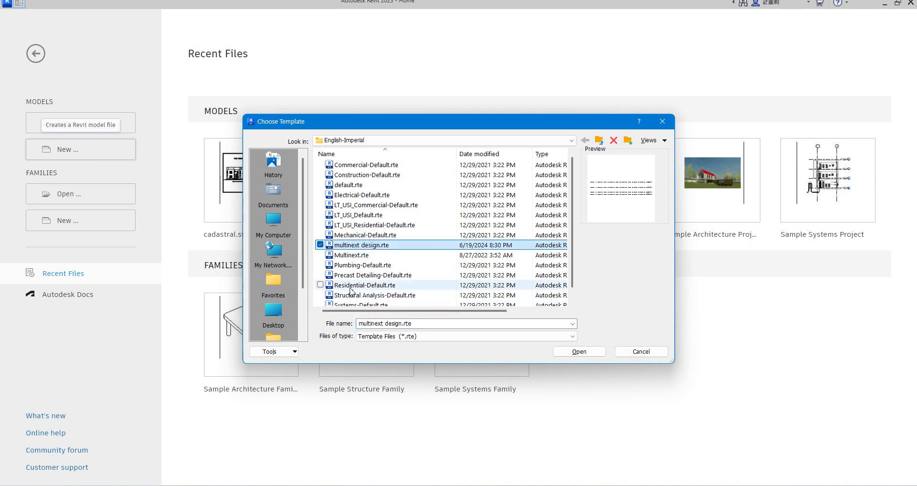
click(587, 356)
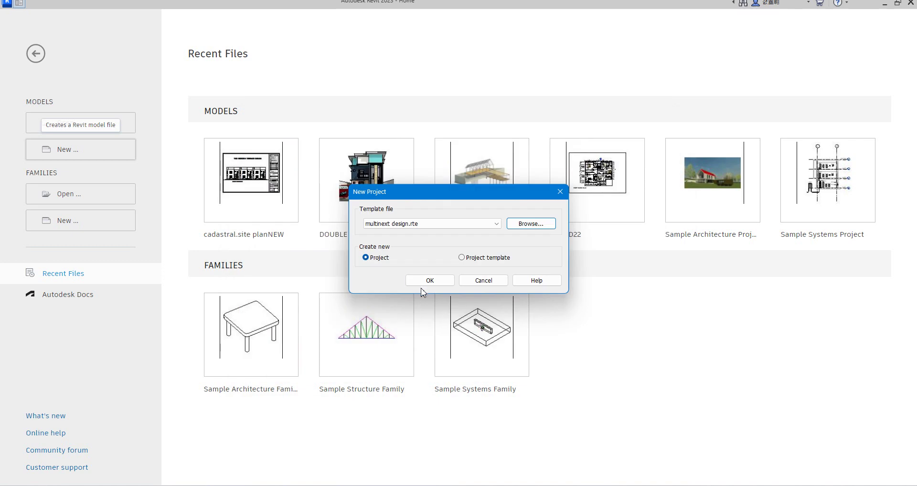
click(430, 282)
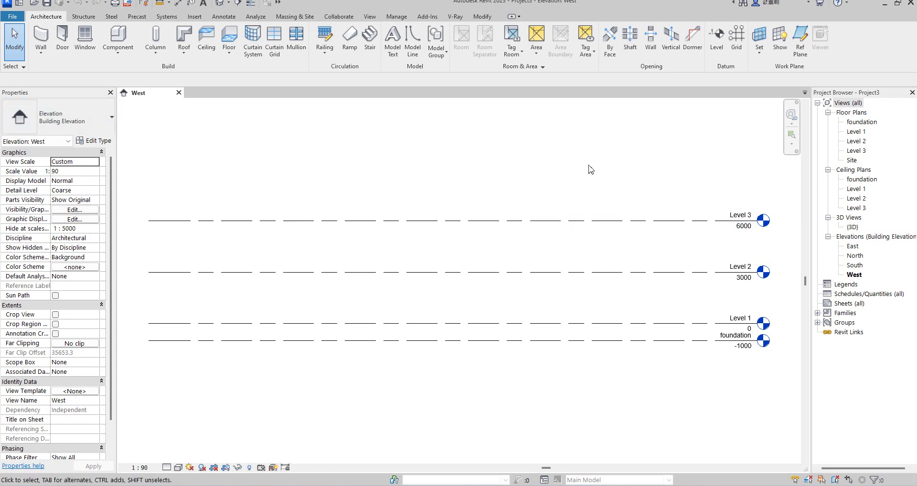
Open the Level 1 floor plan view.
double_click(854, 133)
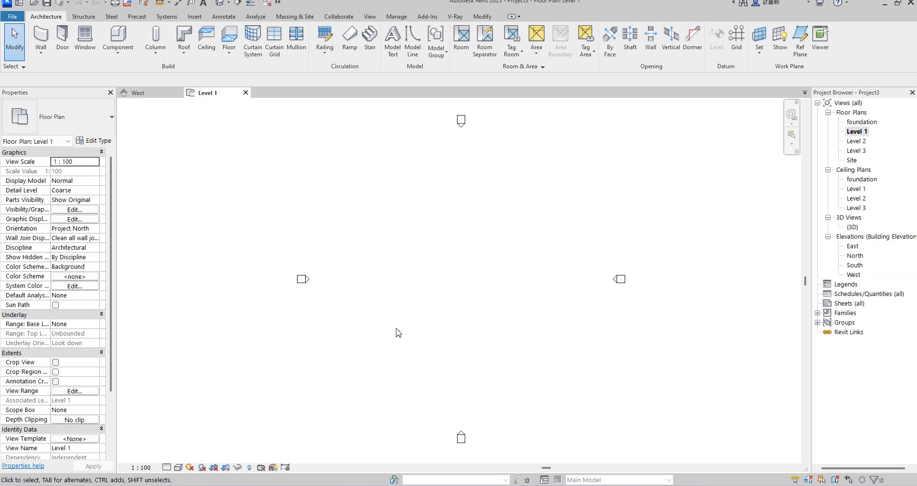
scroll(479, 272, down, 2)
scroll(475, 268, up, 1)
scroll(478, 252, up, 1)
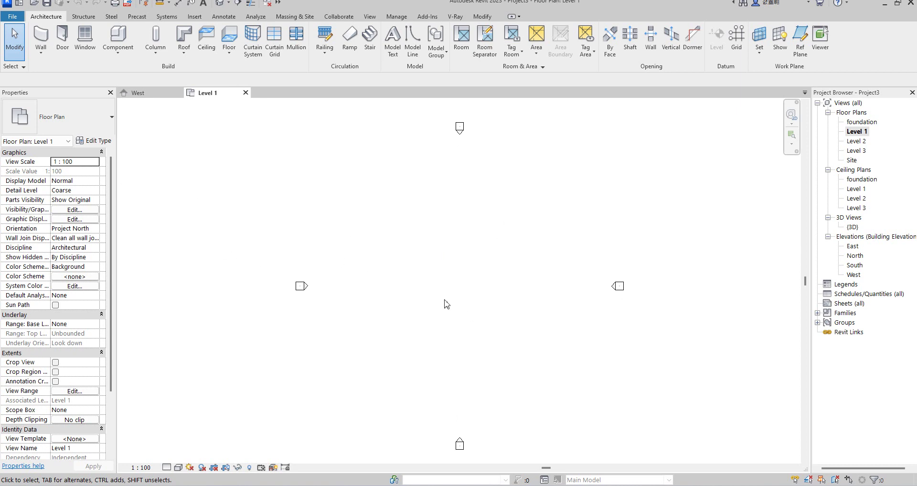
scroll(482, 248, down, 1)
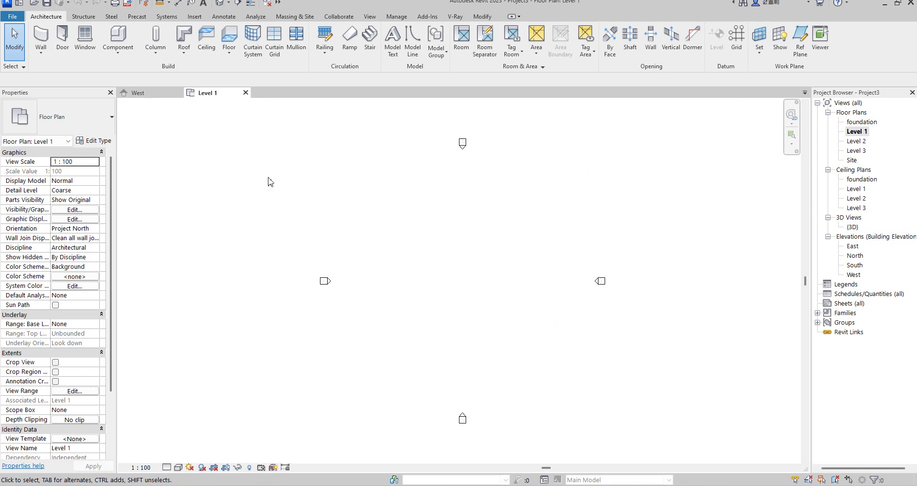
Switch to the reference image 1721922457234.jpg, examine the terrace houses' facades, balconies and window panels, and return to Revit.
click(711, 442)
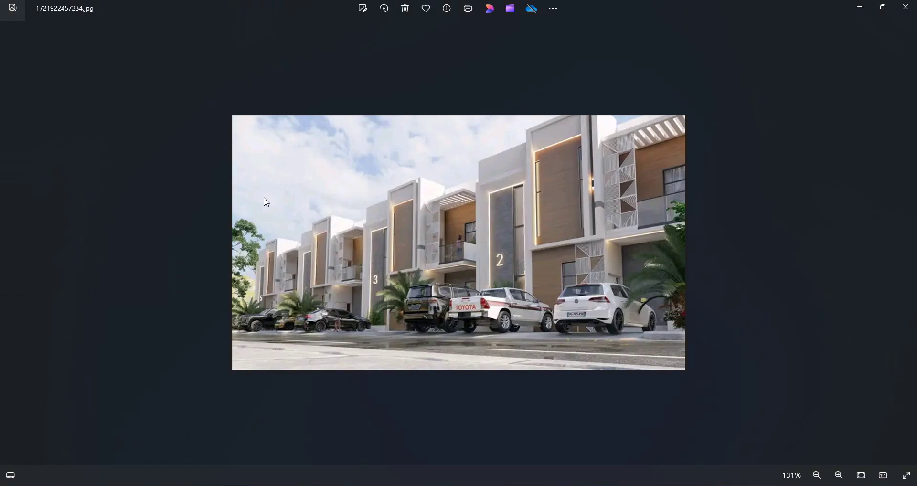
scroll(561, 291, up, 2)
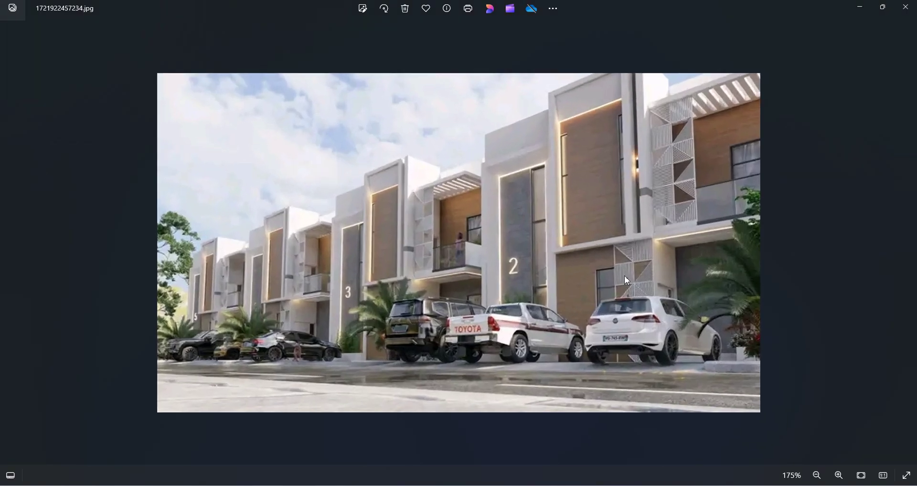
scroll(256, 271, down, 2)
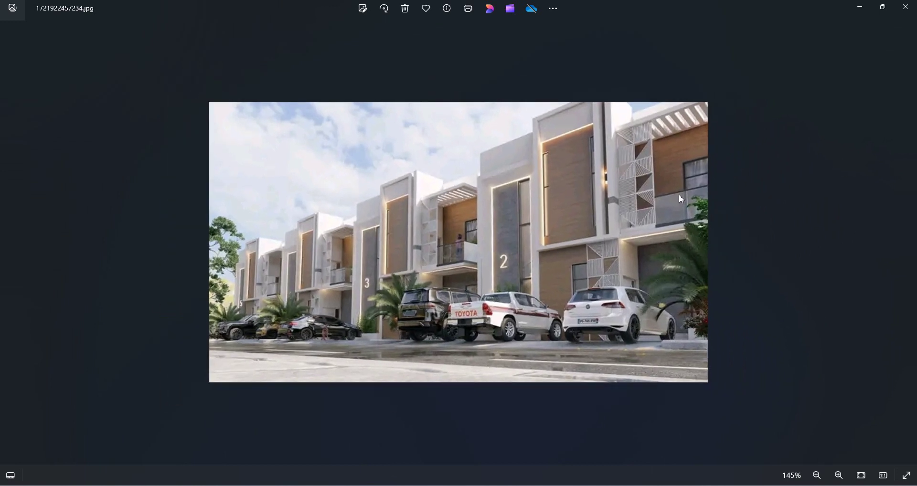
scroll(639, 275, up, 2)
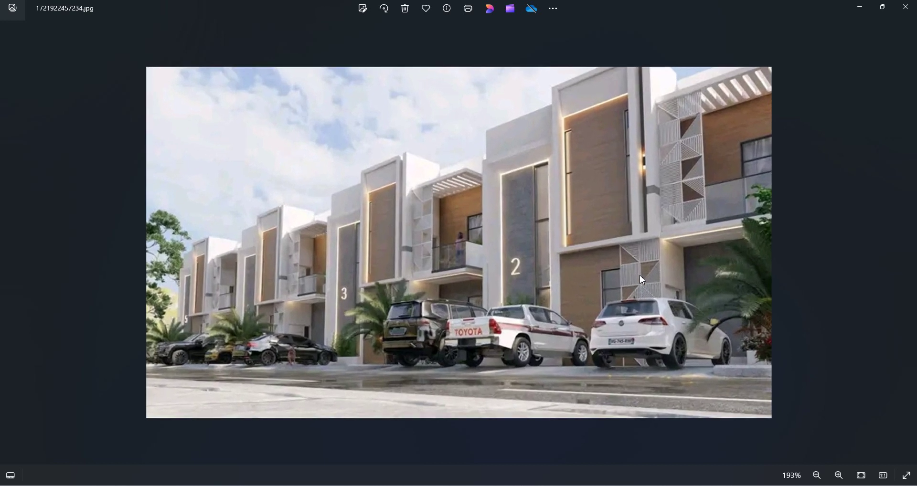
scroll(511, 270, down, 3)
scroll(511, 272, down, 1)
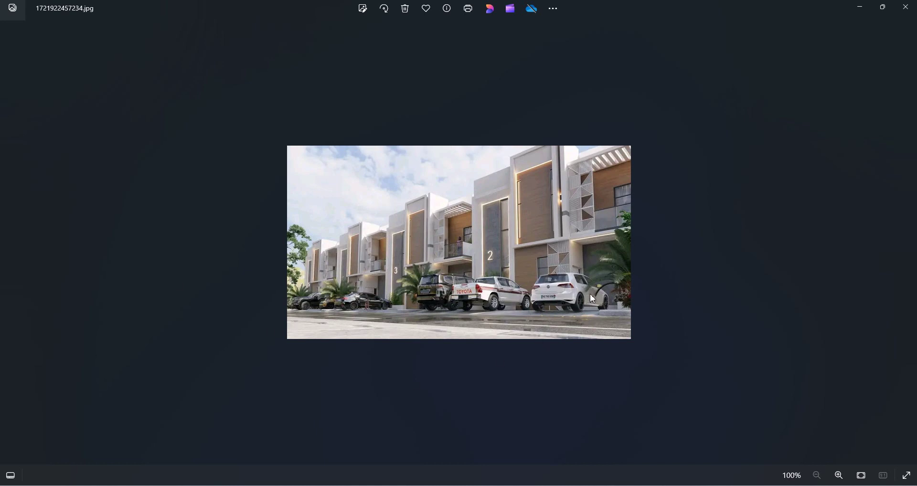
scroll(593, 299, up, 2)
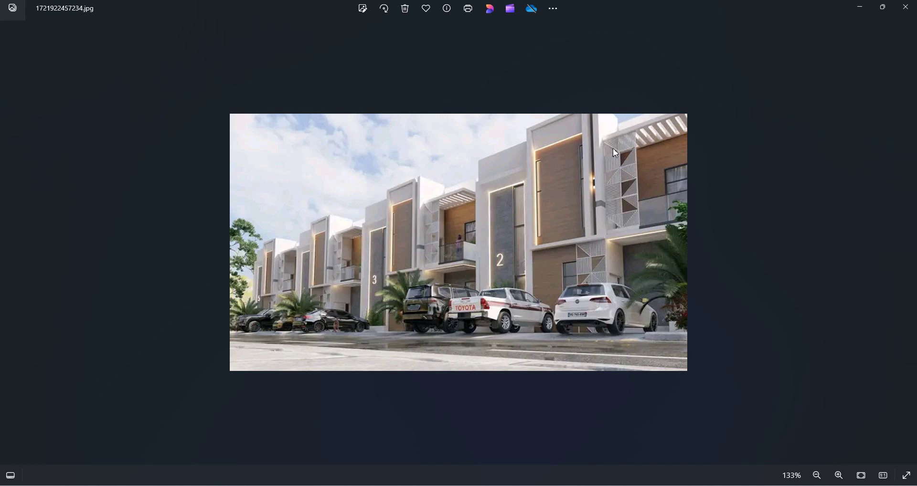
scroll(515, 280, down, 2)
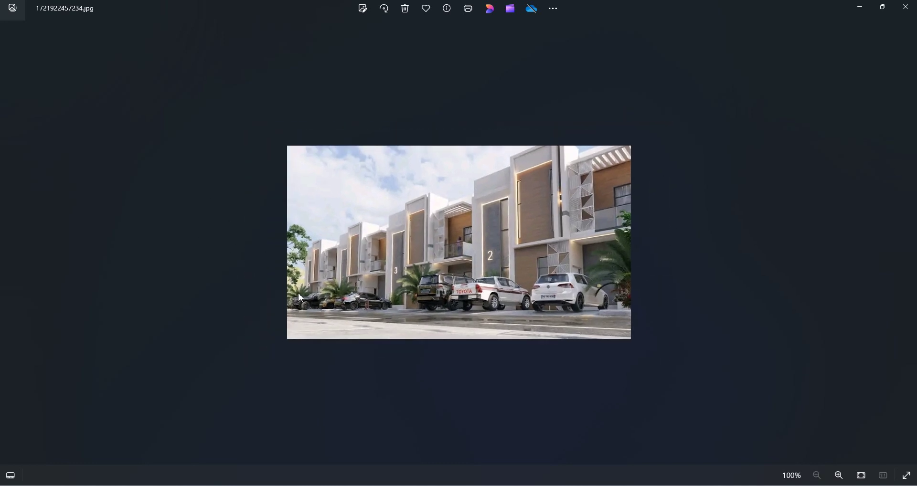
scroll(562, 195, up, 2)
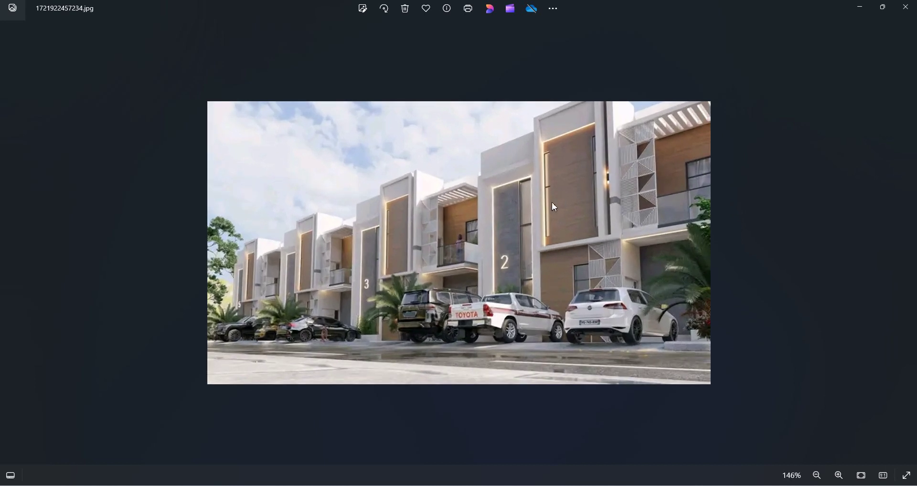
scroll(555, 207, down, 2)
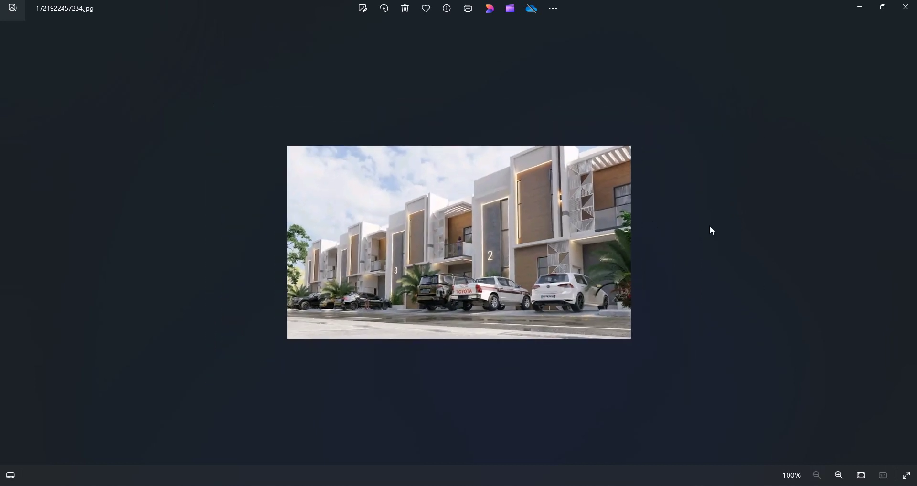
click(644, 439)
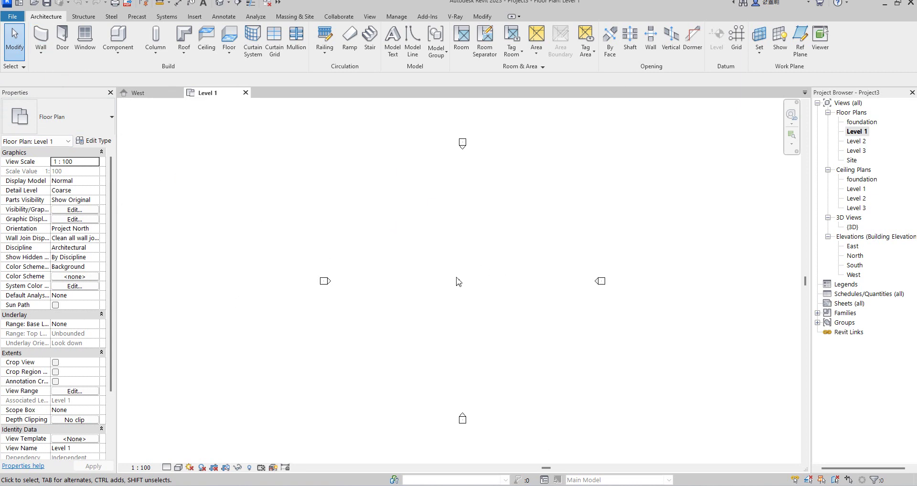
Start a Generic - 200mm 6 wall, review its type properties and set its unconnected height to 3000.
click(41, 38)
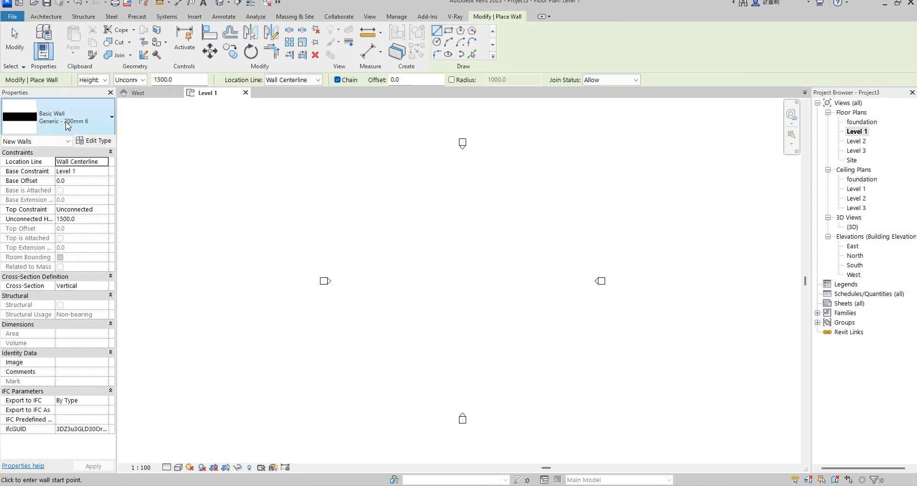
click(94, 140)
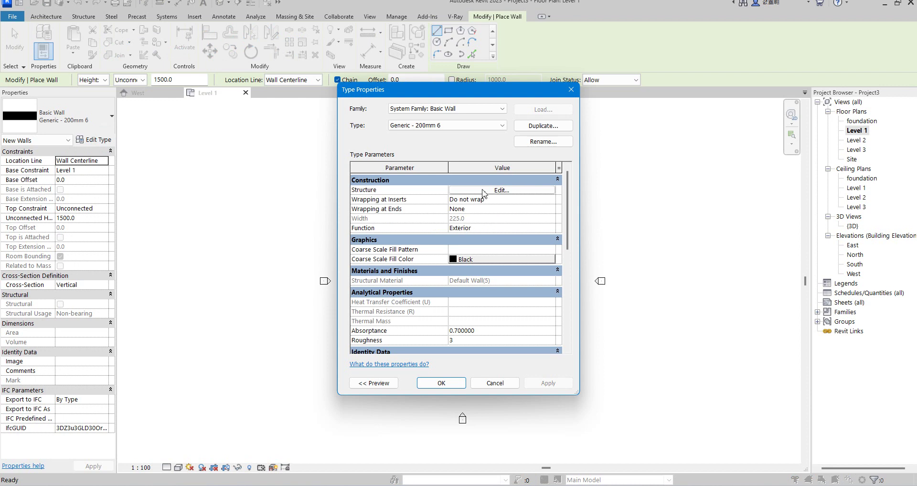
click(571, 89)
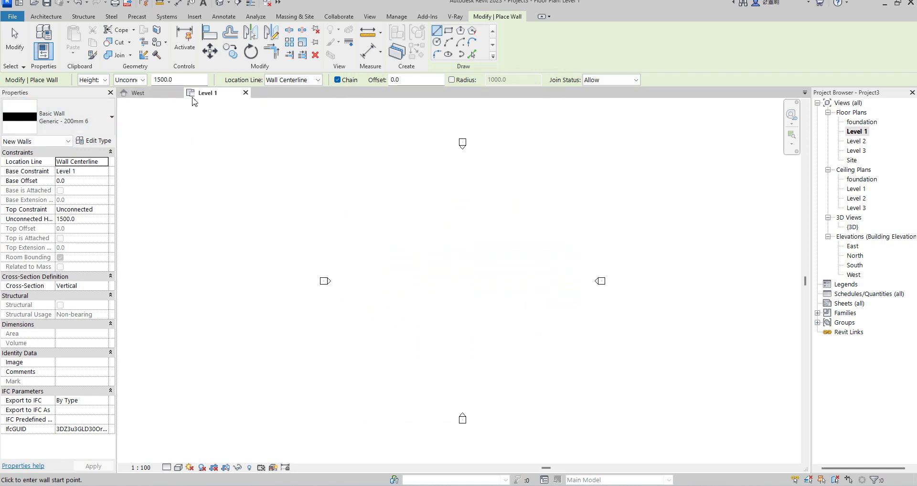
click(193, 77)
click(88, 218)
click(88, 219)
click(84, 221)
double_click(85, 220)
text(300)
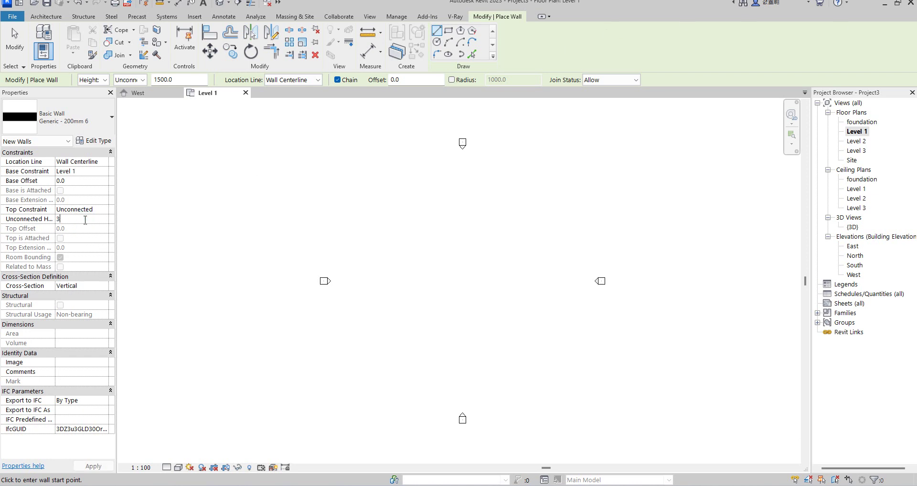
key(Return)
Check the reference image and draw a closed rectangle of walls 5000 wide and 9000 long in the Level 1 plan.
click(712, 439)
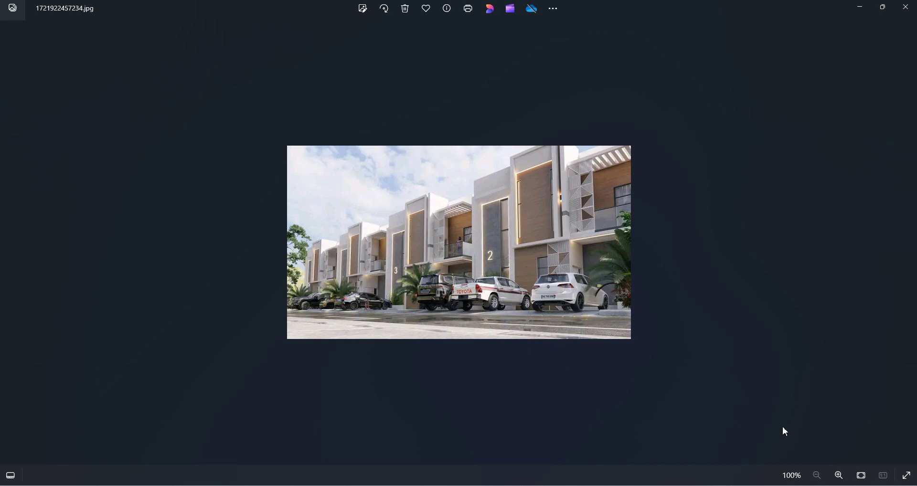
key(alt+Tab)
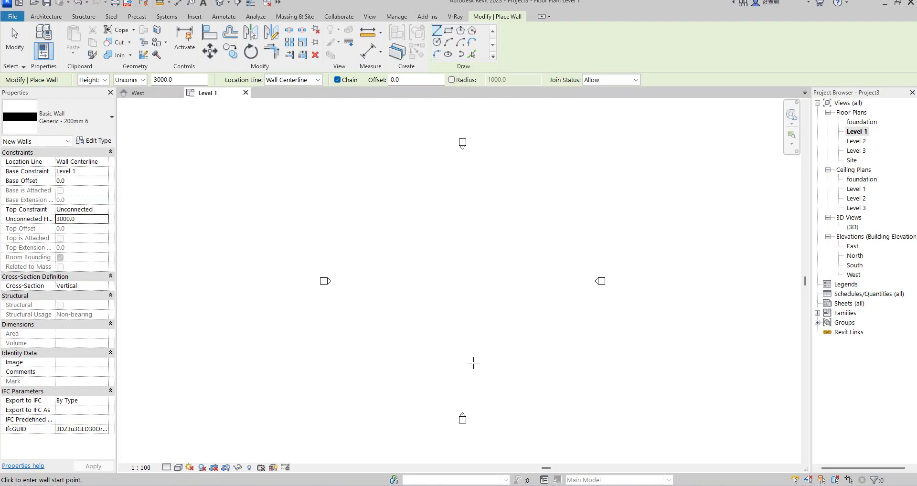
scroll(464, 326, up, 1)
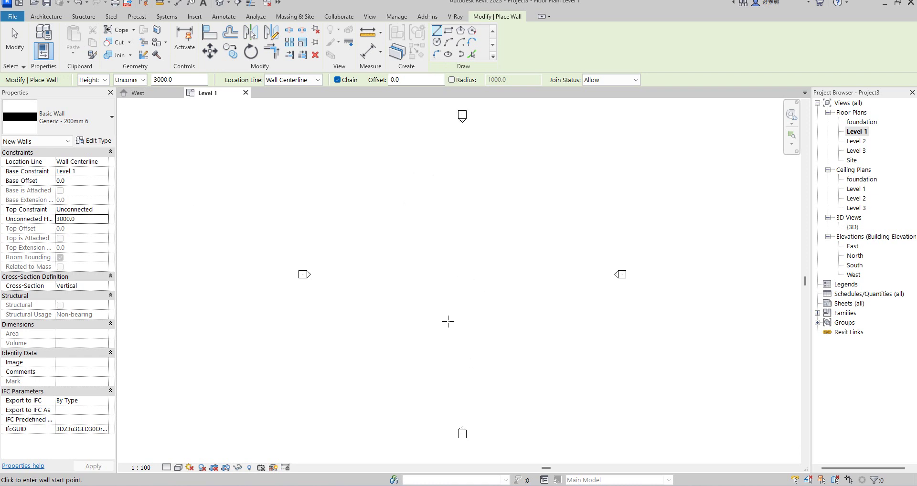
click(446, 323)
scroll(478, 327, up, 1)
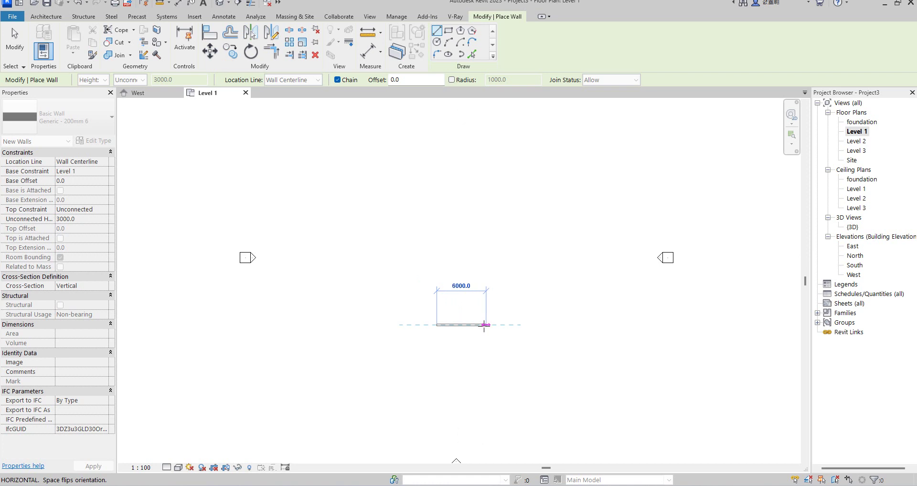
click(478, 325)
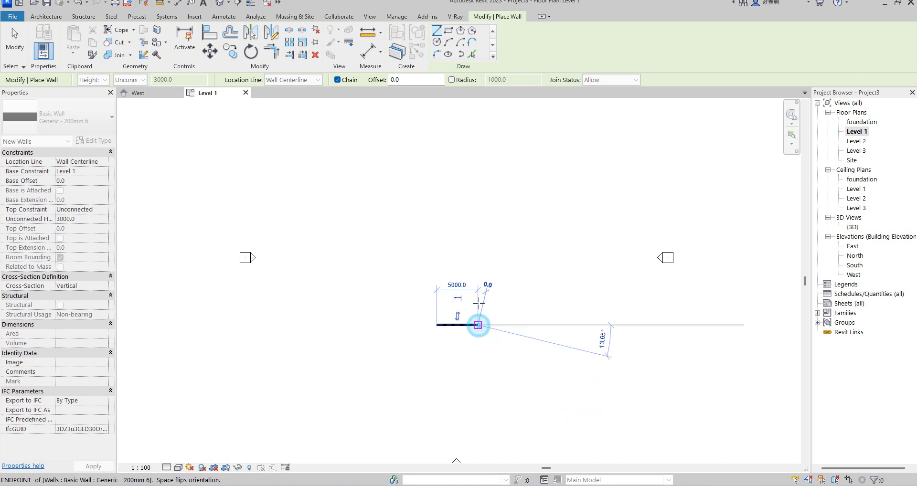
click(478, 250)
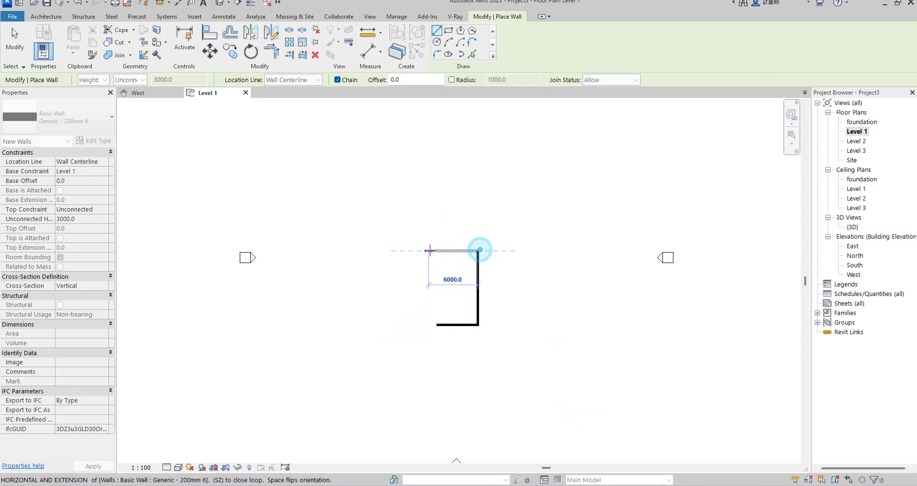
click(436, 250)
click(436, 324)
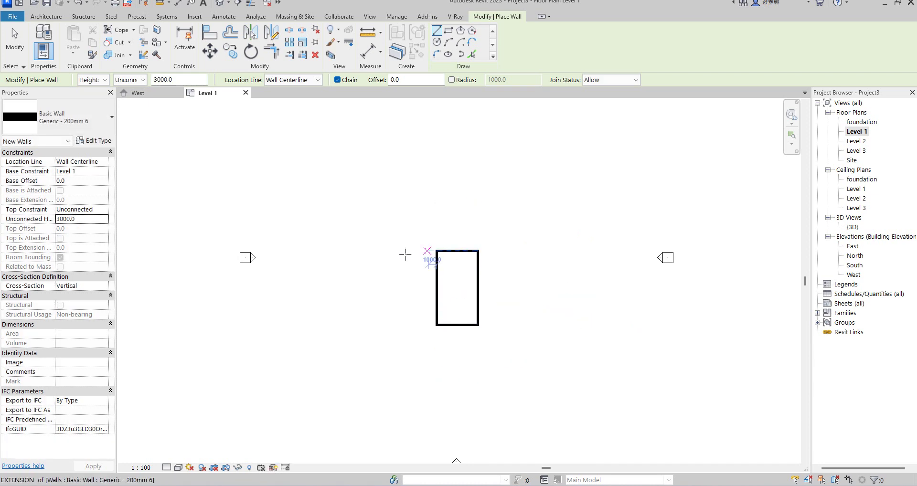
scroll(405, 254, up, 2)
key(Escape)
key(Escape)
right_click(415, 237)
click(432, 242)
Move all four walls of the rectangle together toward the east elevation marker and slightly up in plan.
scroll(428, 239, down, 2)
drag(415, 224, 544, 359)
drag(465, 245, 502, 237)
scroll(465, 262, up, 2)
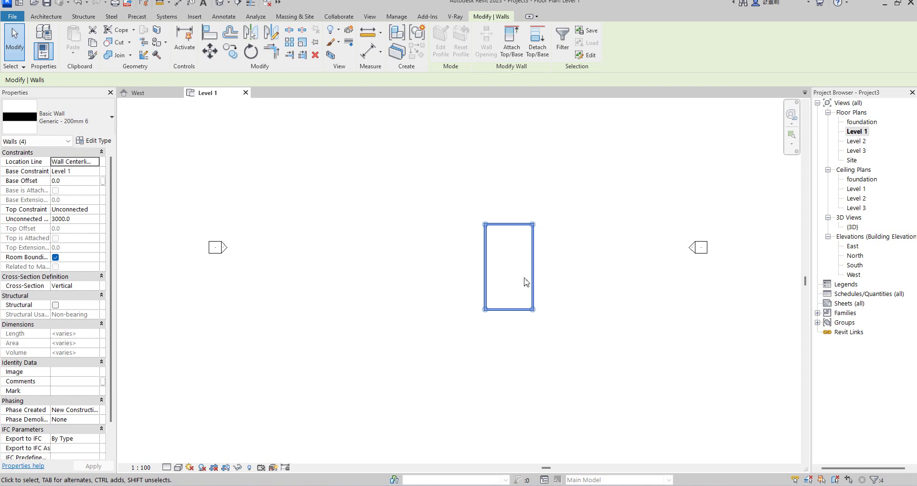
scroll(488, 287, up, 2)
scroll(458, 330, down, 3)
scroll(521, 286, up, 2)
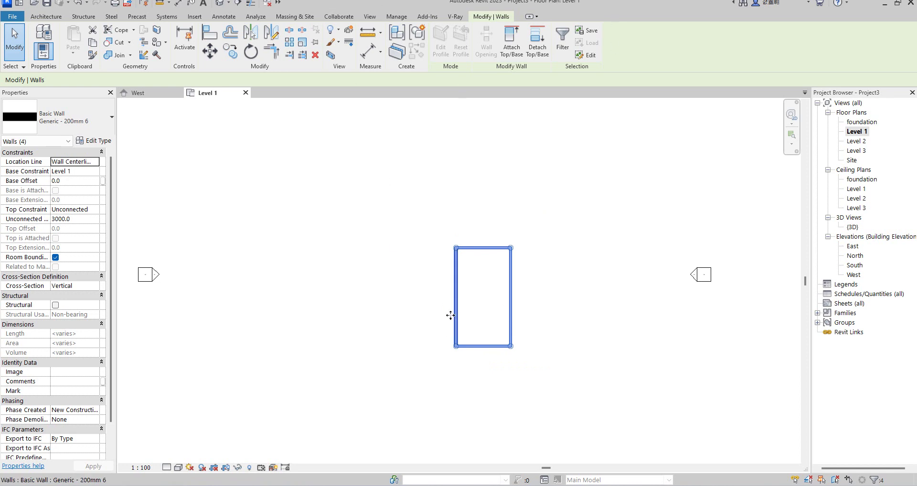
click(463, 213)
Draw an L-shaped pair of matching walls off the rectangle's west wall, about 2800 outward and about 8400 up in plan.
click(457, 277)
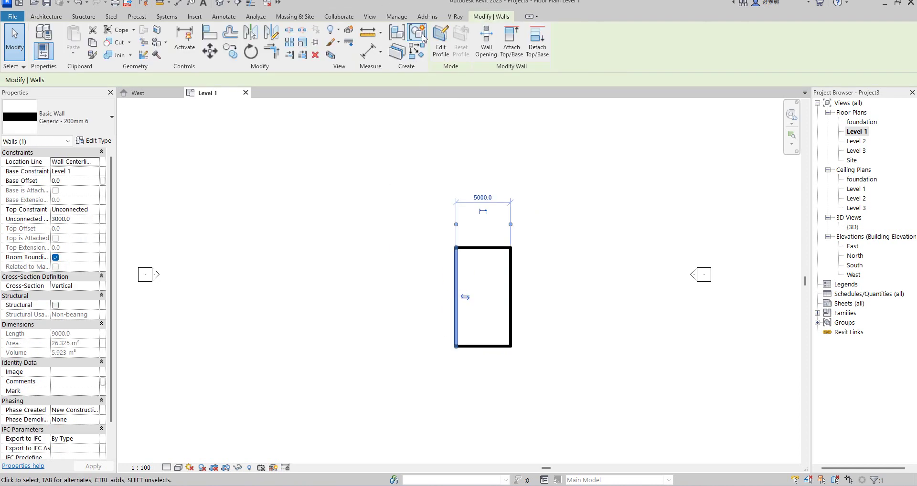
click(416, 51)
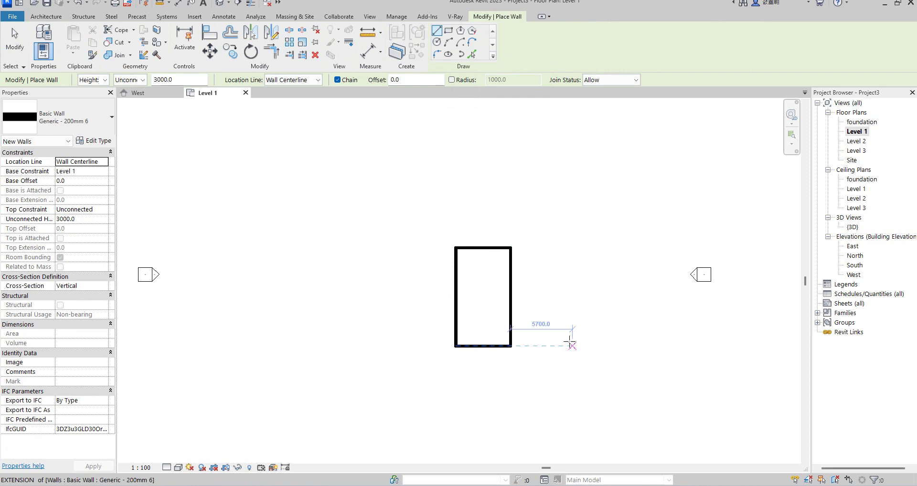
scroll(532, 341, up, 2)
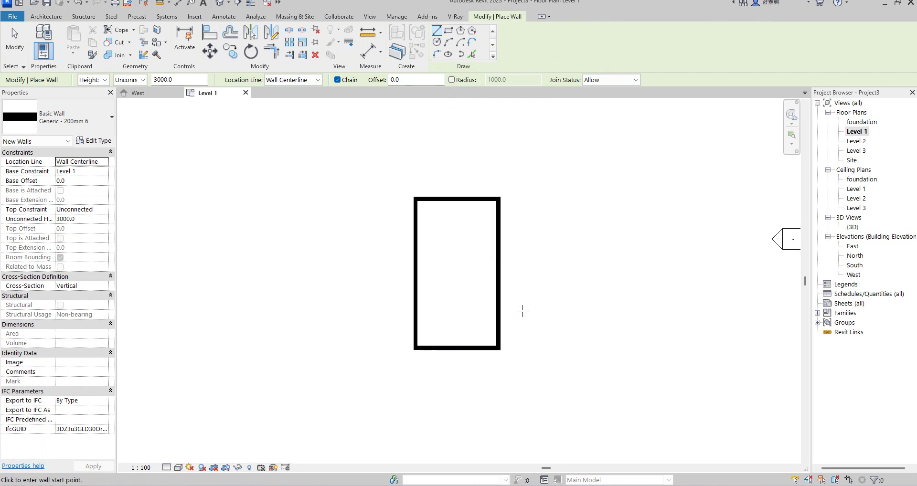
click(415, 320)
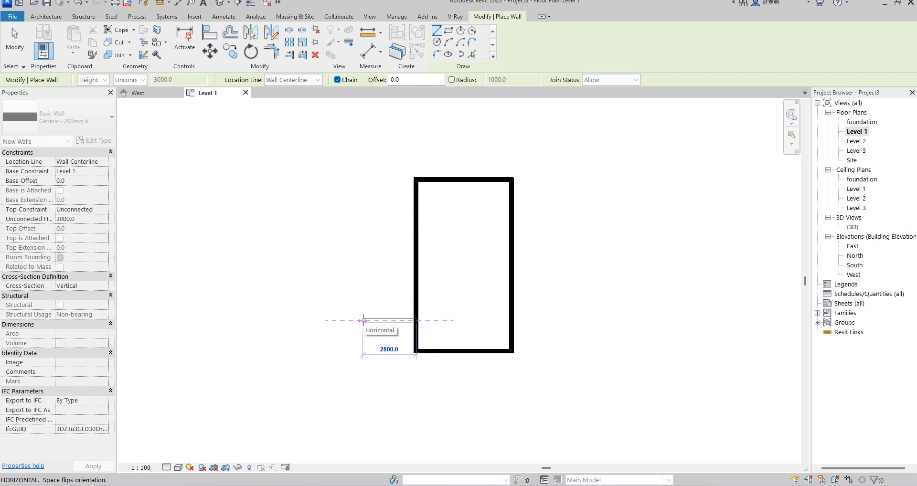
click(363, 320)
click(364, 161)
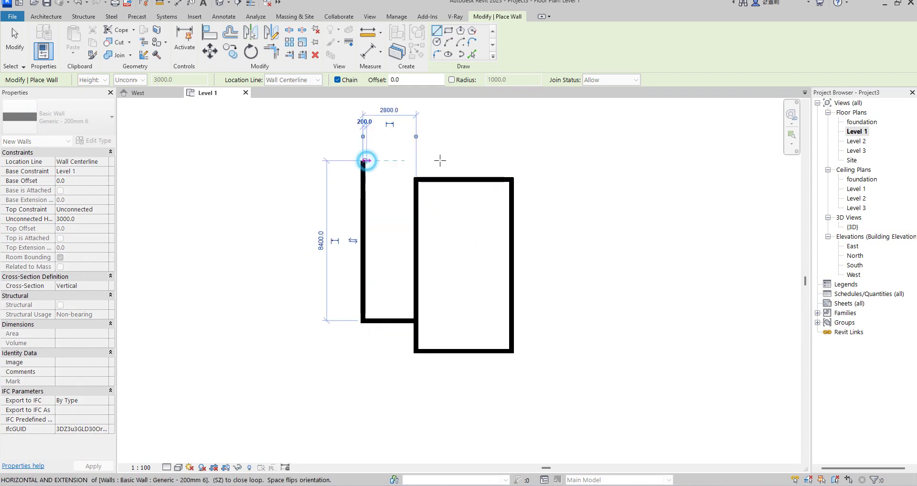
key(Escape)
key(Escape)
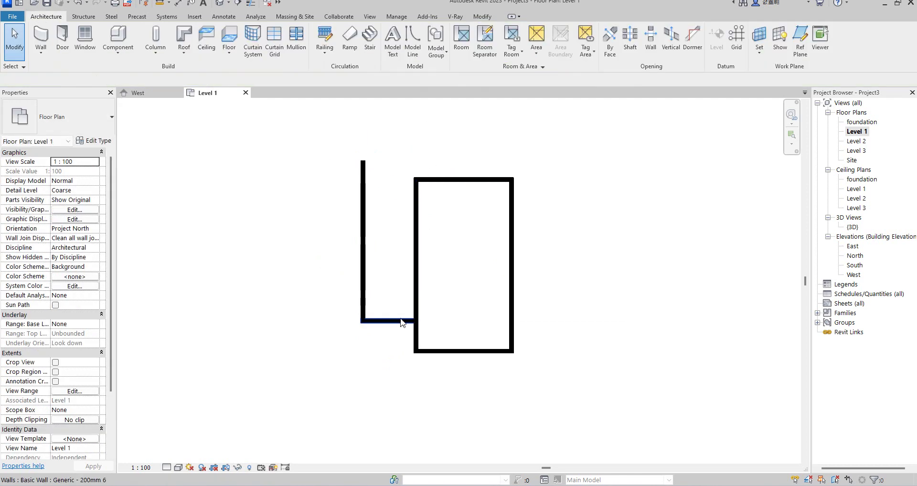
Move the west extension's short front wall down in plan to about 800 behind the rectangle's front wall.
click(431, 353)
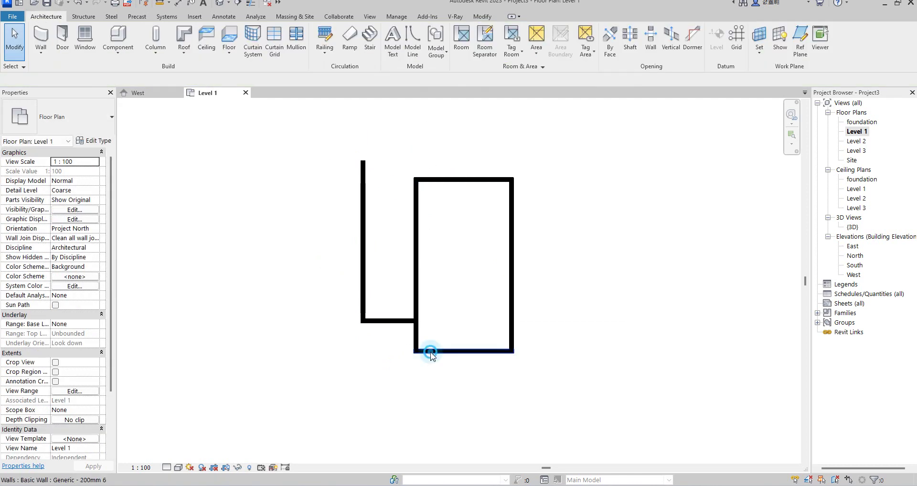
scroll(439, 349, up, 2)
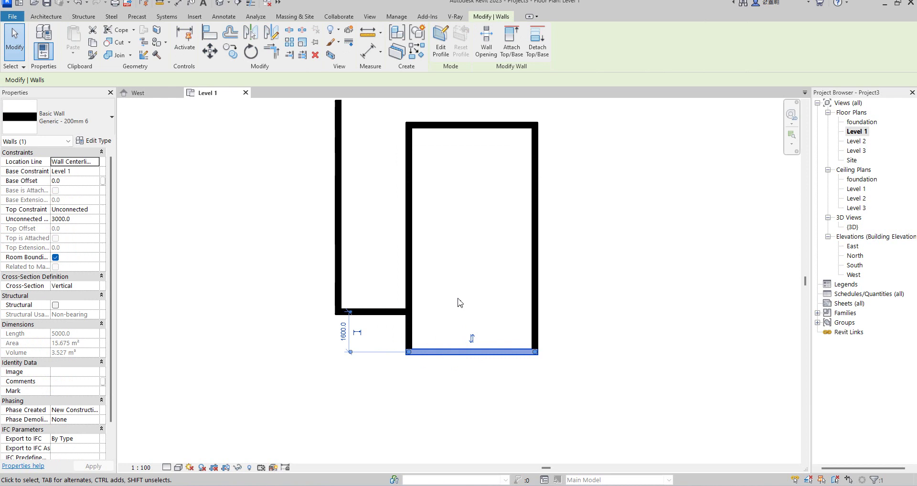
click(387, 313)
drag(383, 313, 380, 331)
Make the temporary width dimension of the west extension permanent and reposition it between the two long walls near their front end.
click(340, 300)
scroll(340, 330, down, 2)
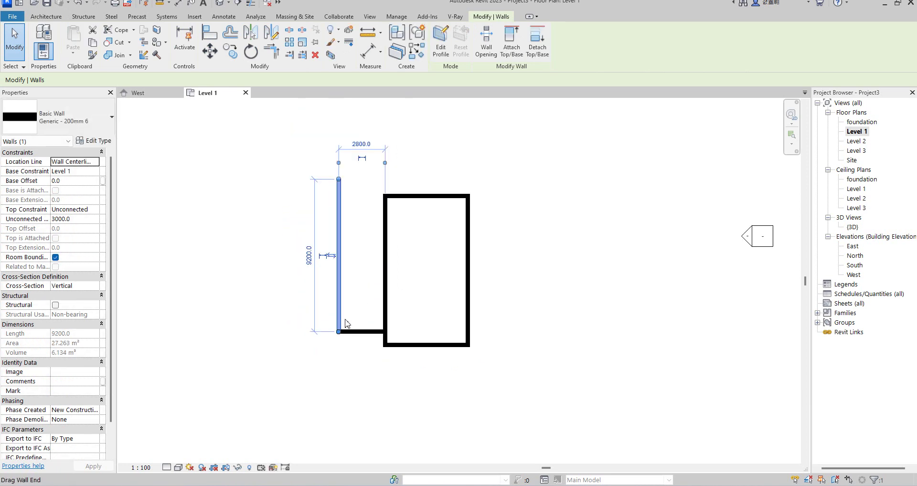
scroll(354, 136, up, 1)
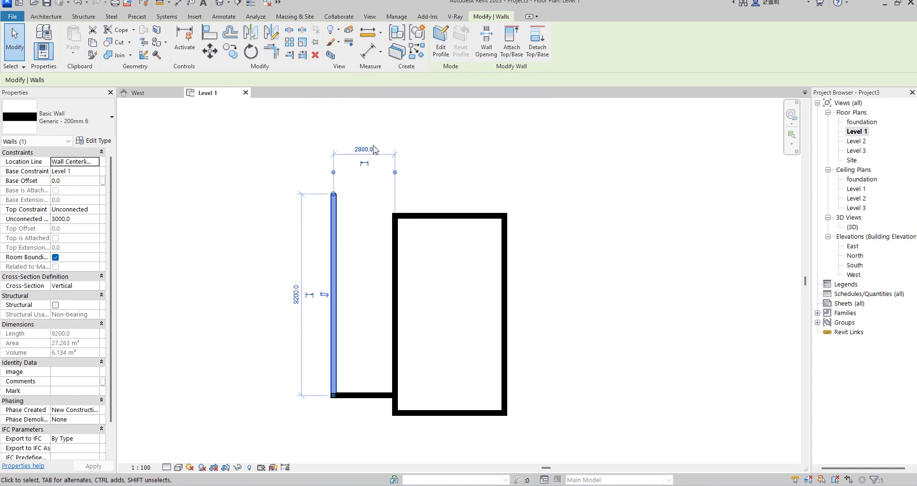
click(365, 163)
click(381, 157)
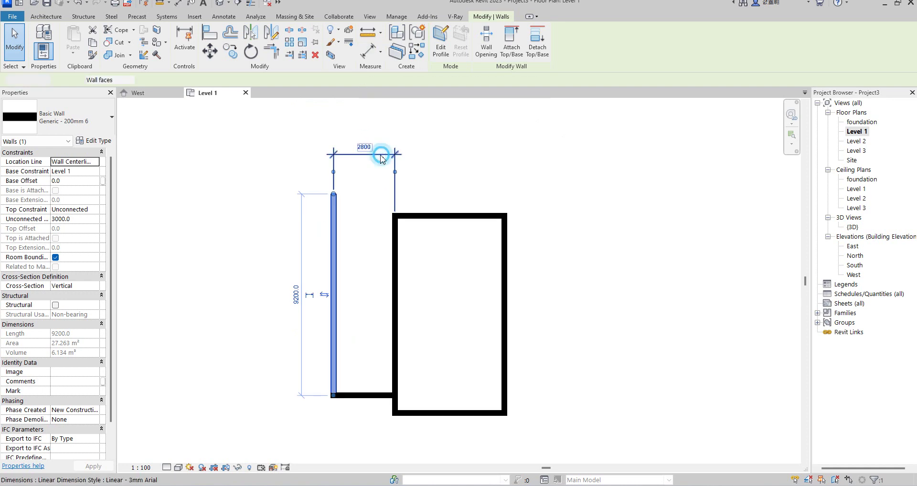
click(382, 158)
click(567, 125)
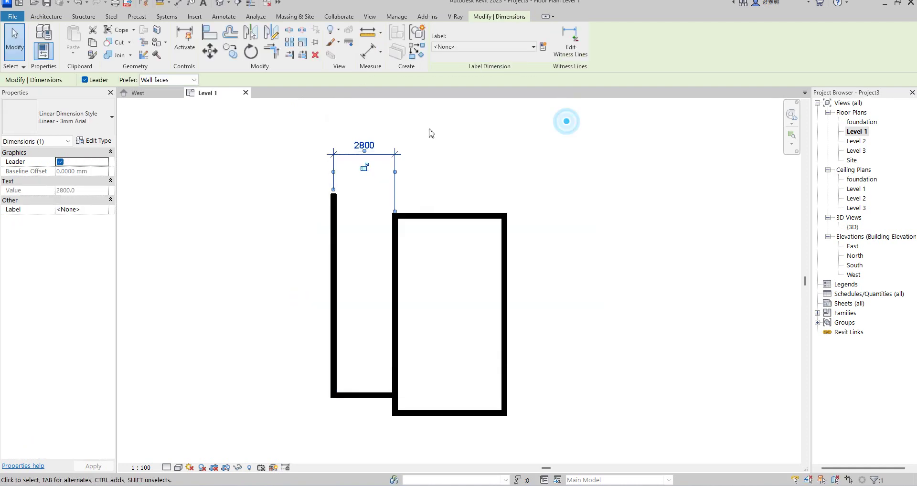
drag(378, 154, 381, 350)
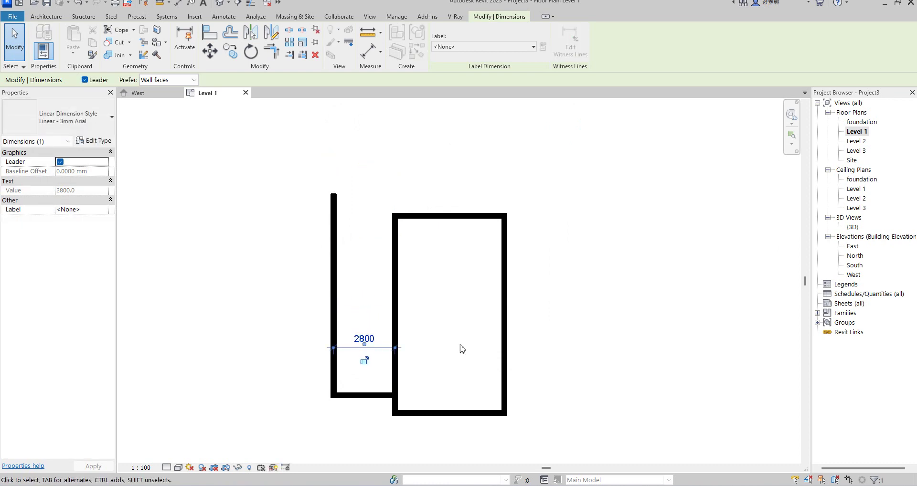
Move the rectangle's east wall inward to a width of about 3620 and make the width dimension below the plan permanent.
click(502, 353)
scroll(416, 308, down, 2)
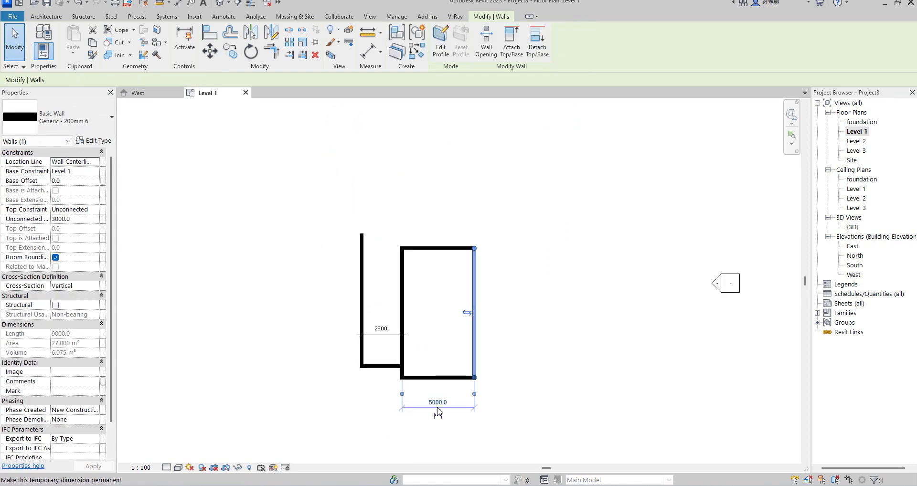
drag(474, 340, 450, 342)
click(424, 401)
scroll(439, 405, up, 2)
key(Escape)
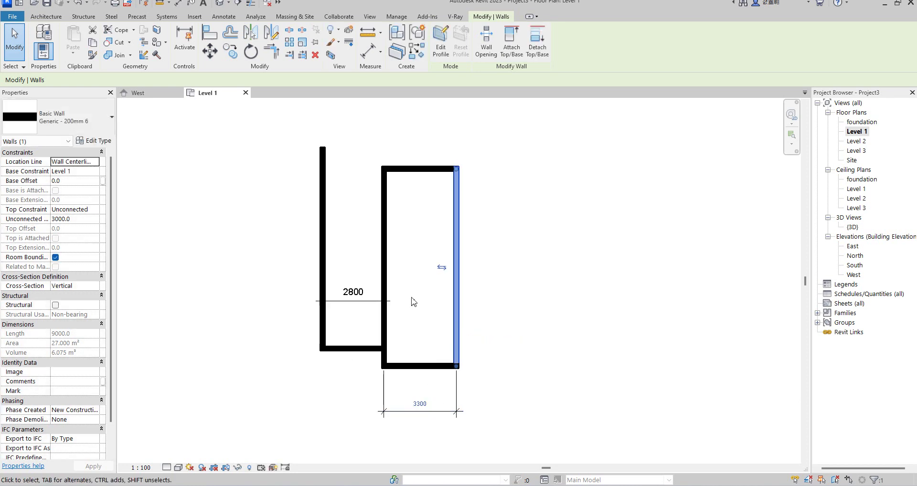
scroll(430, 432, up, 2)
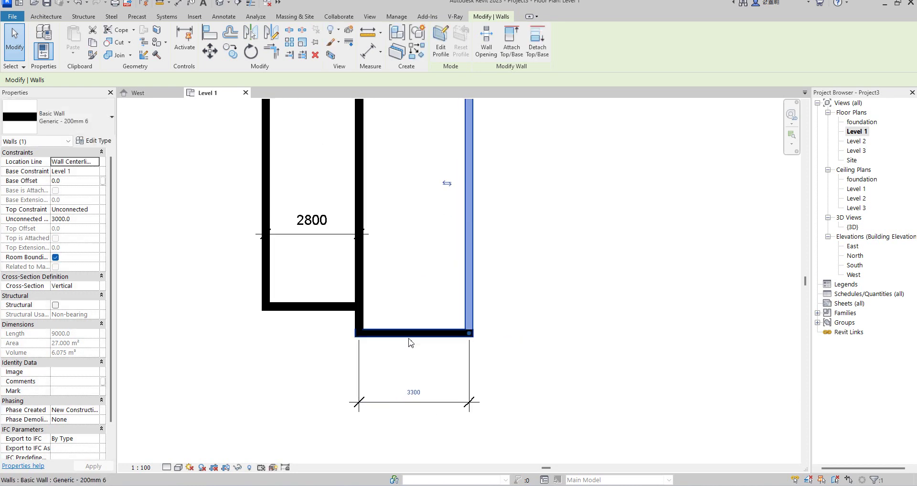
drag(473, 271, 480, 270)
click(415, 283)
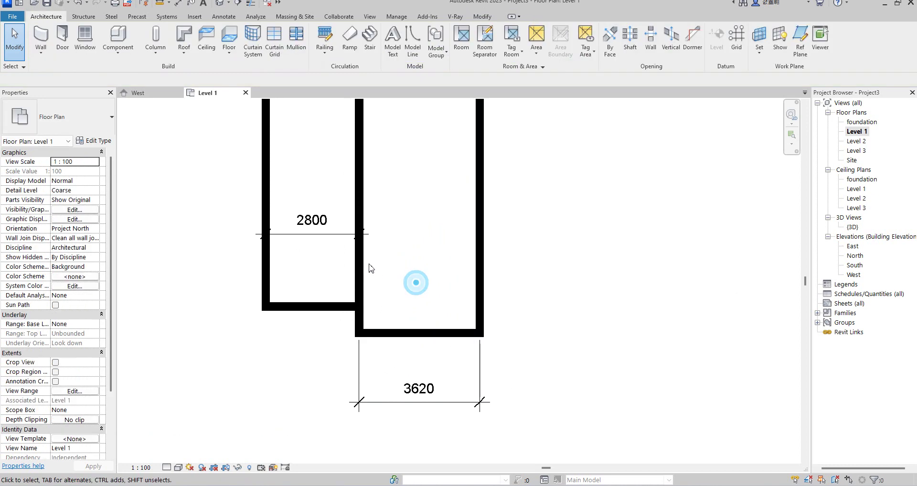
click(338, 306)
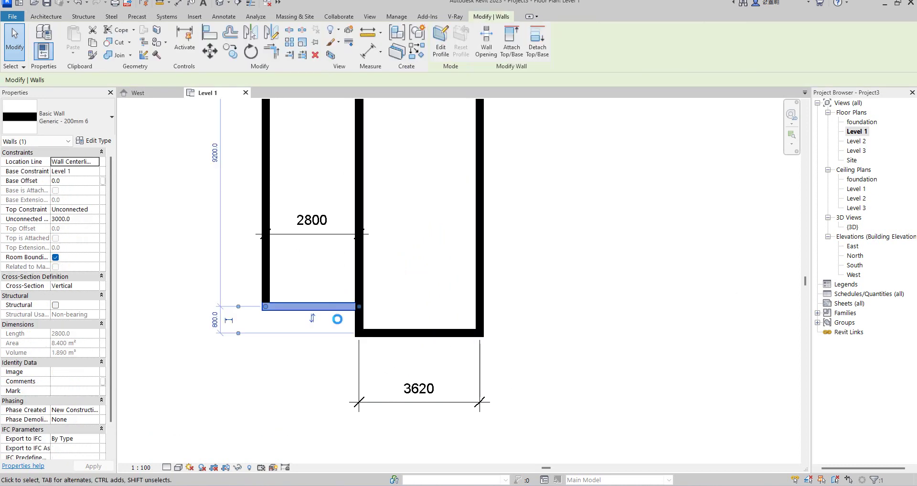
key(Down)
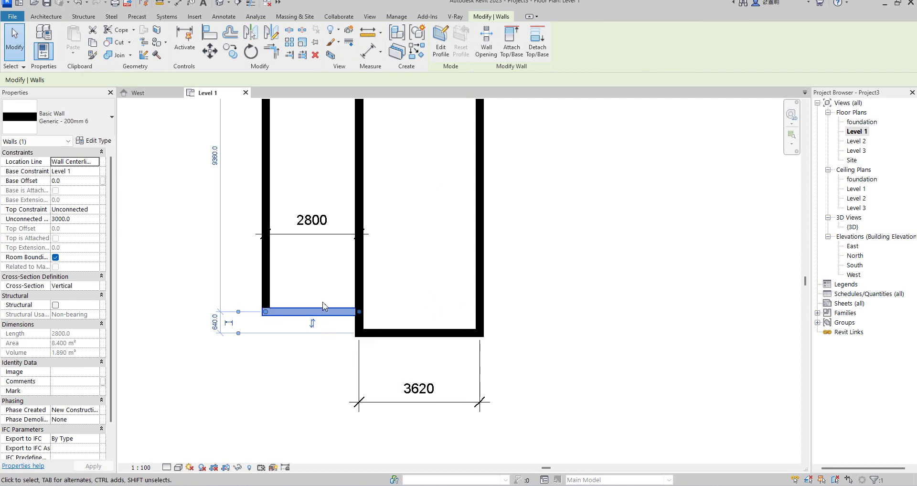
key(Up)
key(Up)
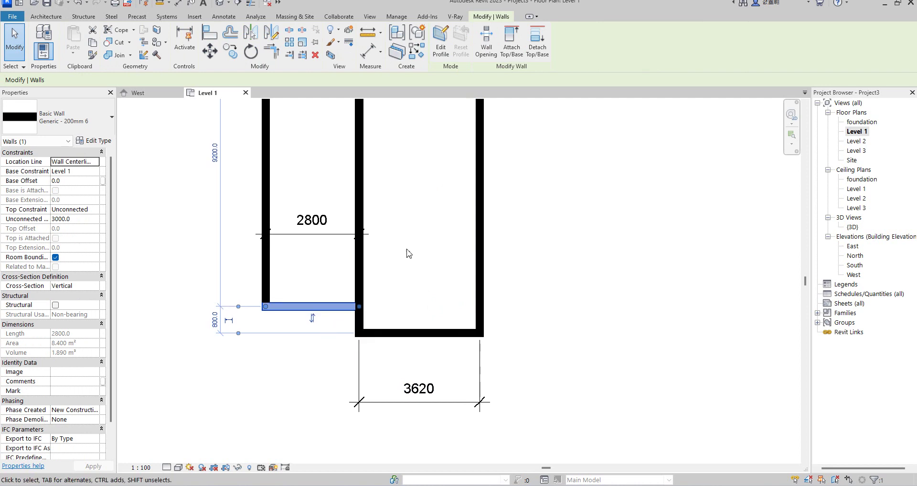
click(408, 253)
Set the west extension's width to 2400 and the central rectangle's width to 4000.
click(266, 265)
click(313, 230)
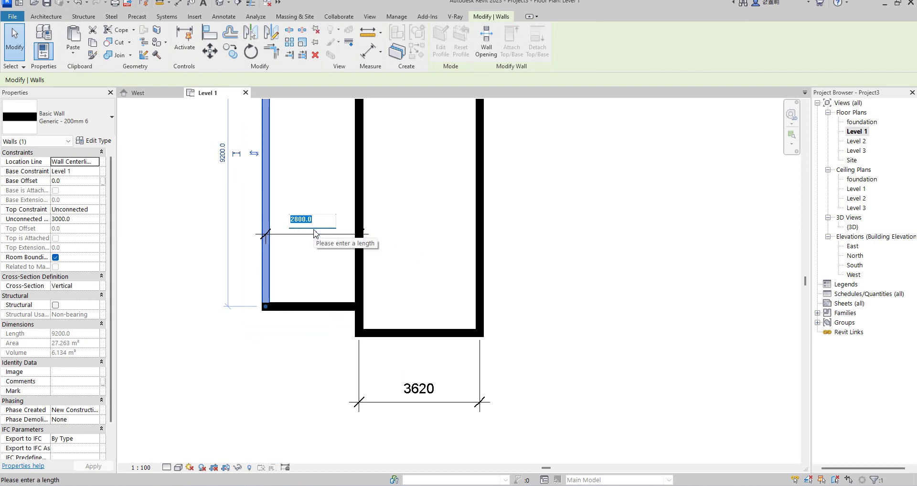
text(240)
click(426, 251)
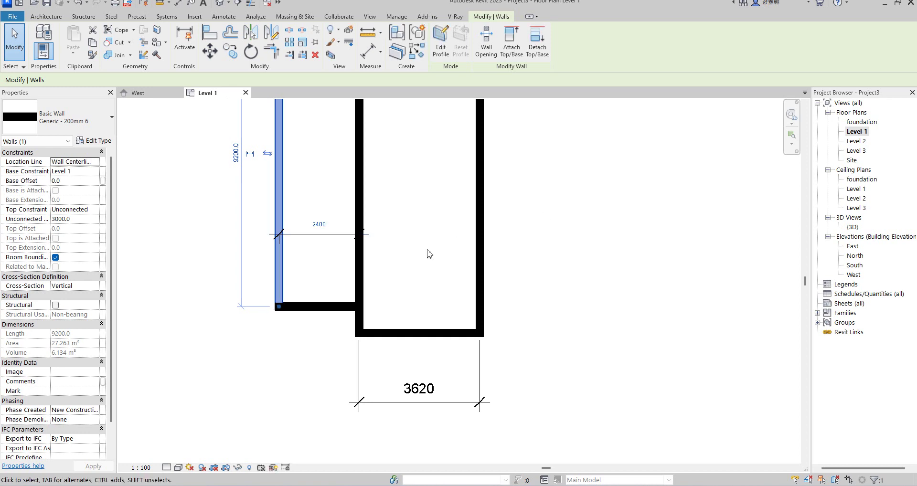
click(477, 274)
click(419, 393)
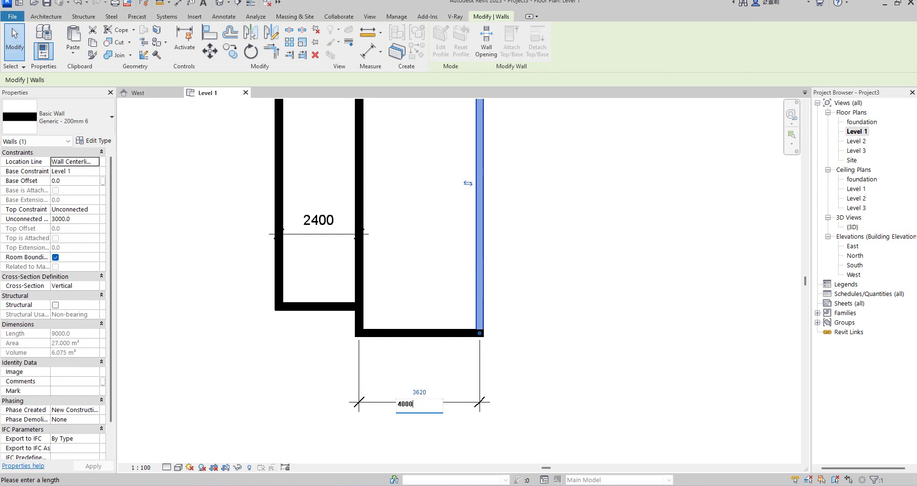
key(Return)
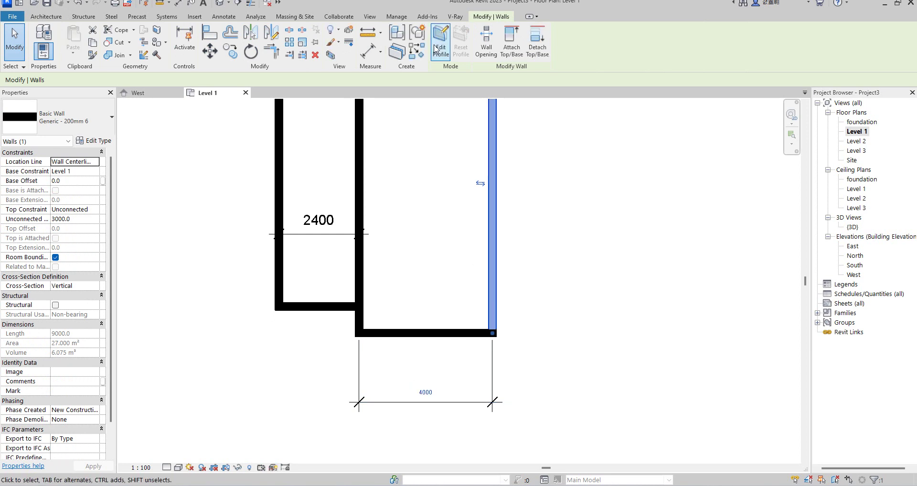
Draw an L-shaped pair of walls off the rectangle's east wall, starting about 2000 behind its front wall and ending short of its back wall.
key(w)
key(a)
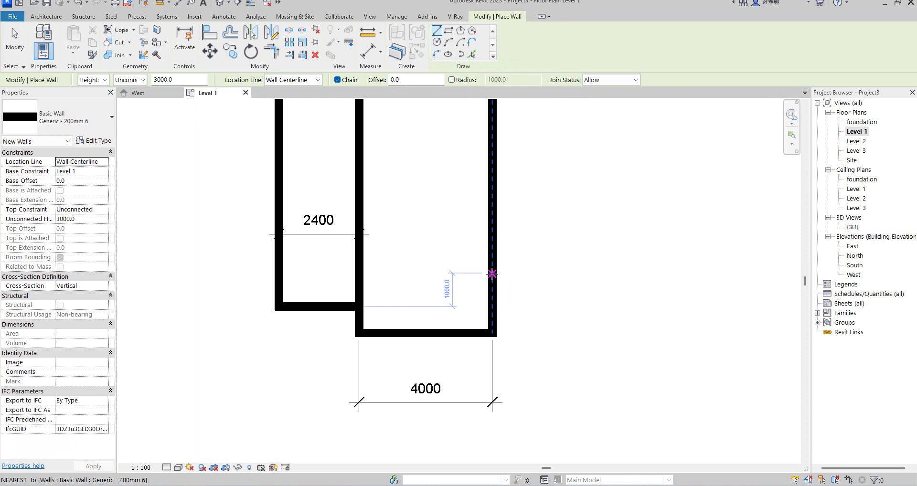
click(492, 267)
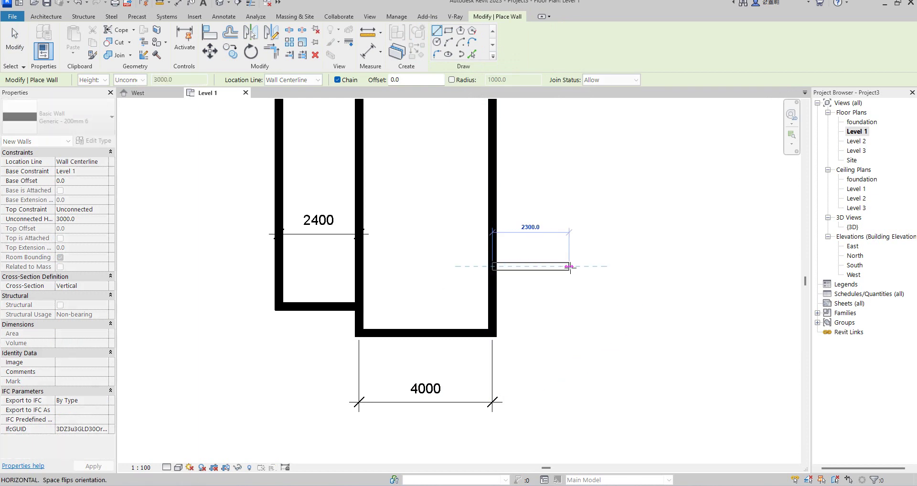
click(592, 266)
scroll(563, 313, down, 2)
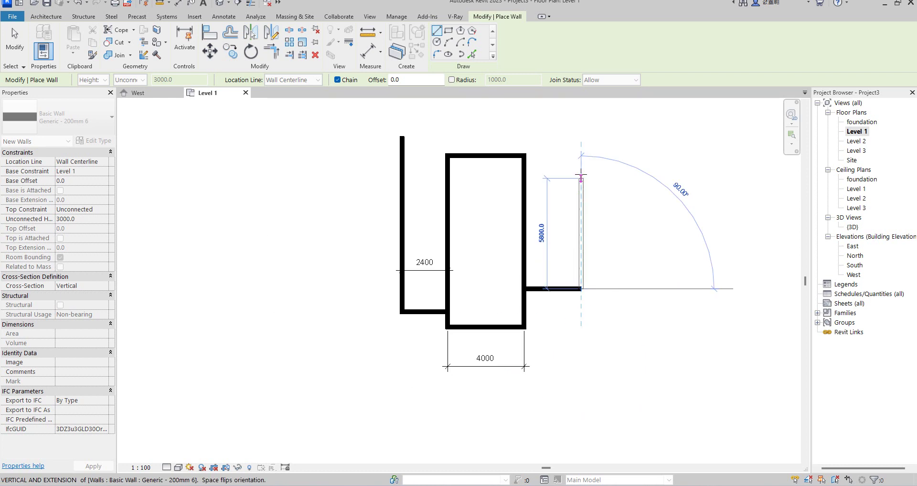
click(580, 182)
key(Escape)
key(Escape)
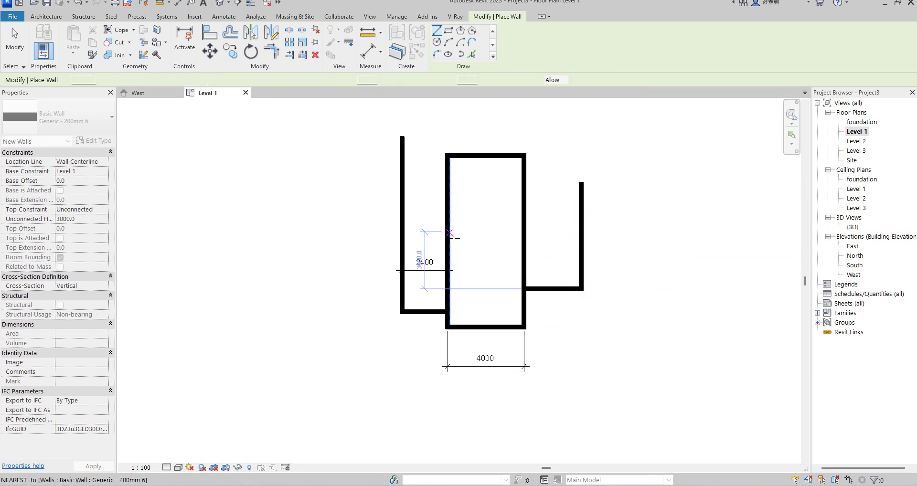
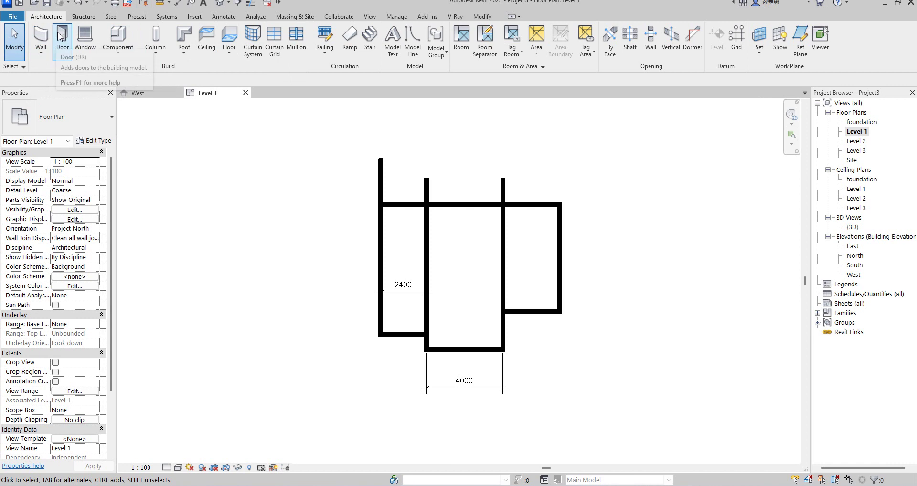
Place an ExtDbl (7) 1510 x 2110mm door in the central room's east wall, about 1000 from both the front wall and the east extension's front wall.
click(63, 40)
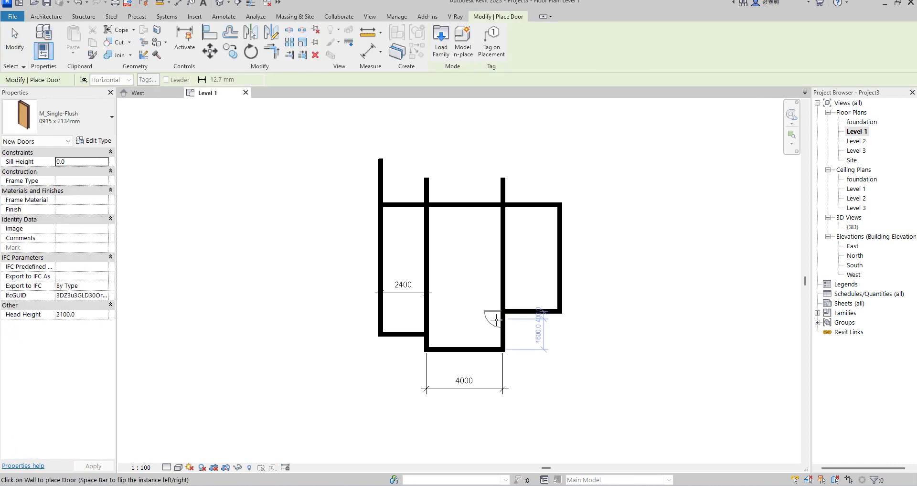
scroll(509, 328, up, 2)
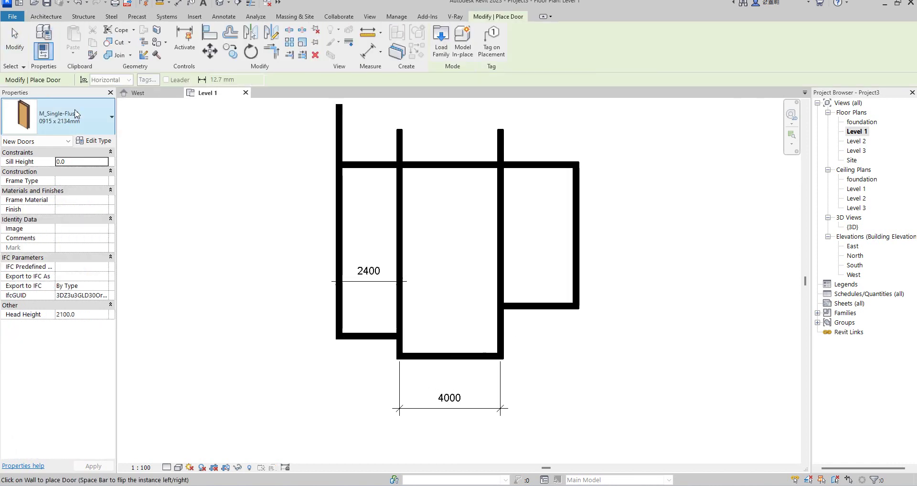
click(92, 119)
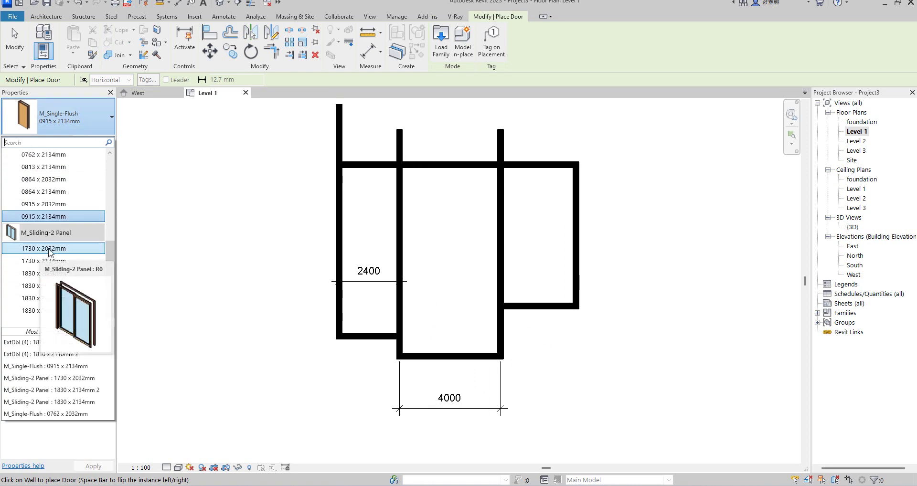
drag(108, 264, 112, 172)
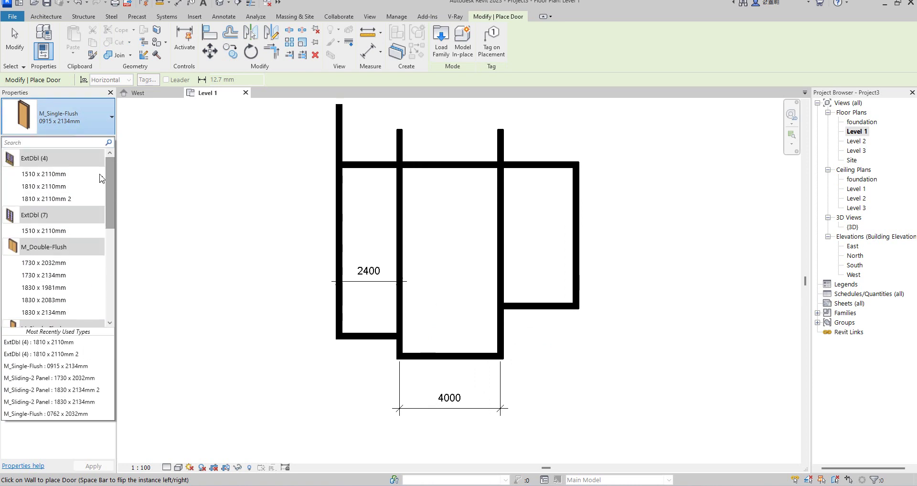
click(48, 231)
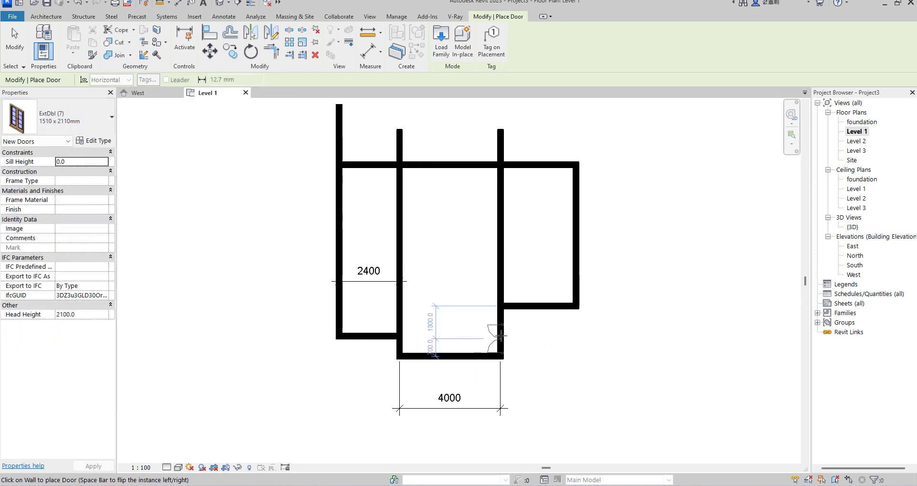
click(443, 256)
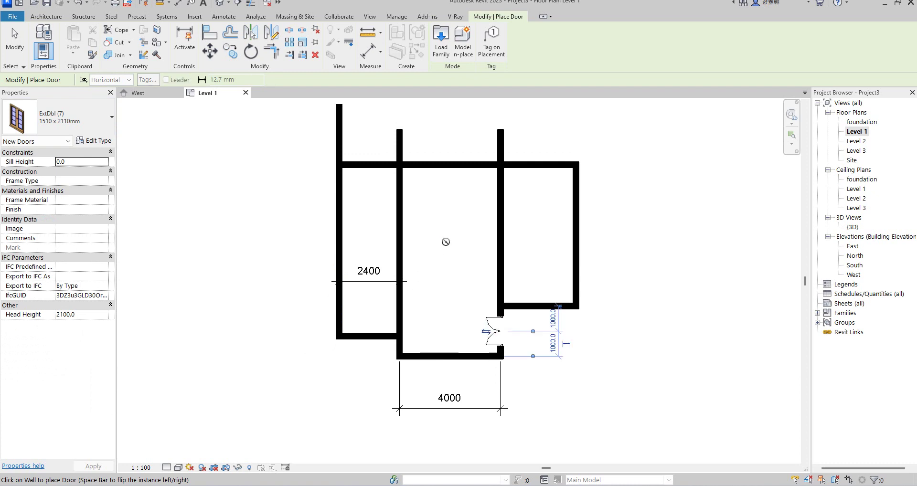
Place an M_Fixed 0406 x 0610mm window in the middle of the west extension's front wall, 1200 from each side wall.
right_click(463, 243)
click(436, 248)
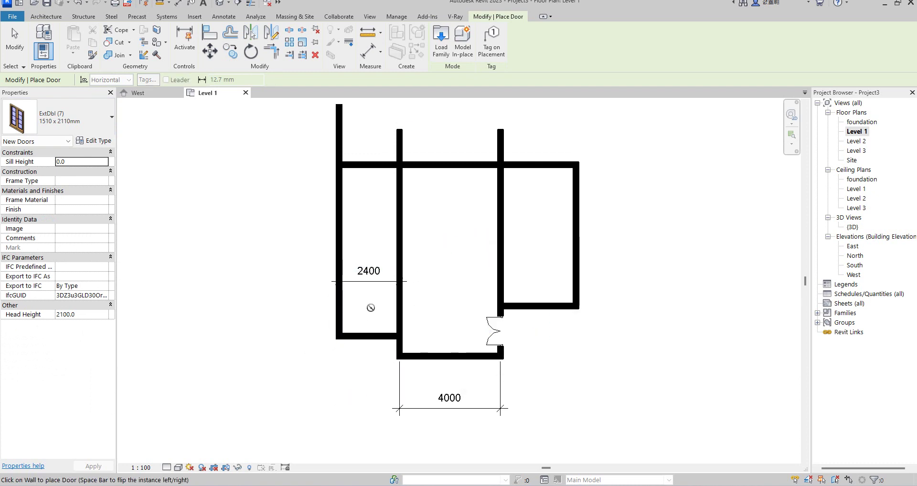
click(46, 16)
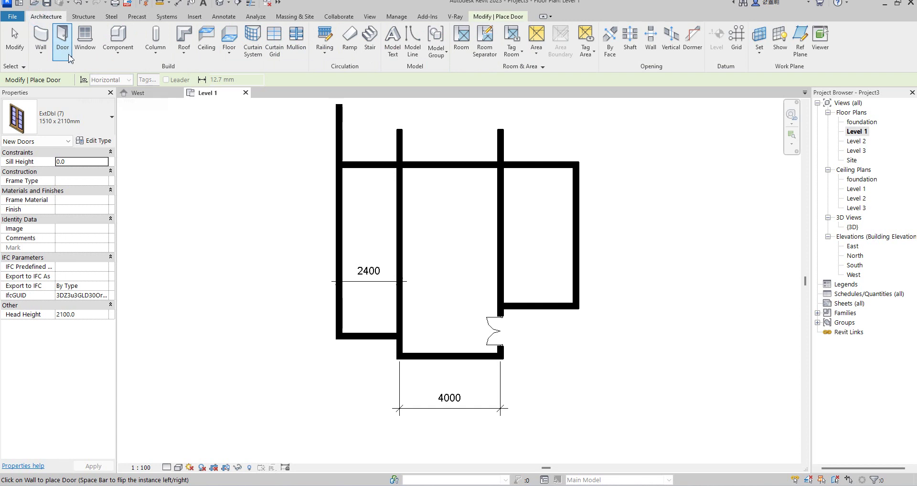
click(82, 45)
scroll(371, 337, up, 2)
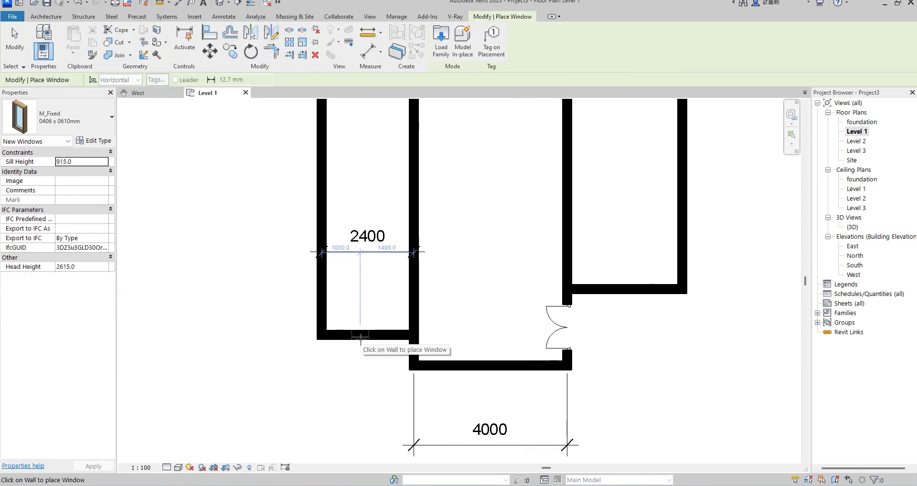
click(367, 337)
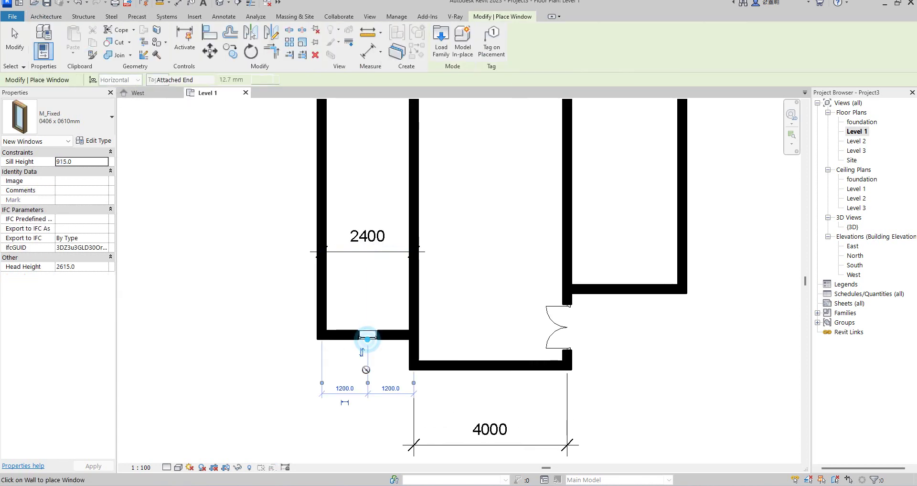
right_click(368, 297)
right_click(376, 298)
click(398, 305)
scroll(364, 364, down, 2)
scroll(455, 352, up, 1)
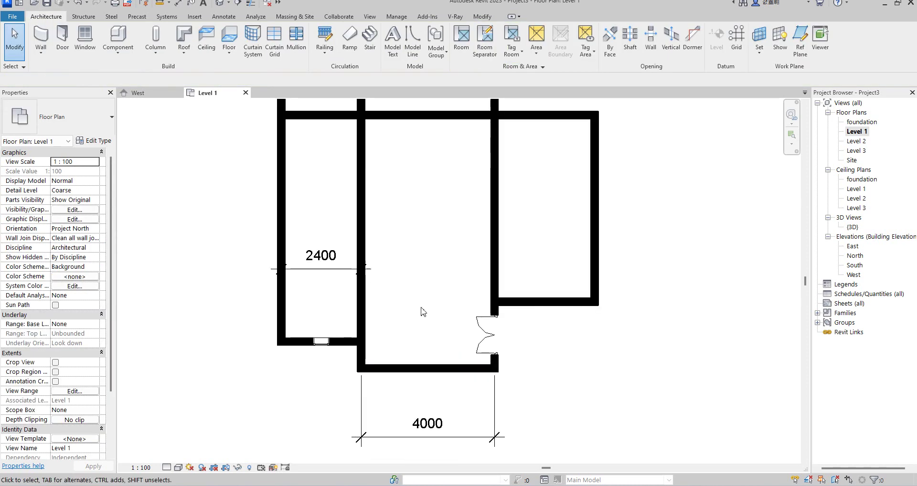
Draw a 4000 long partition wall across the central room from its east wall's midpoint to its west wall.
scroll(430, 296, down, 2)
scroll(457, 253, up, 2)
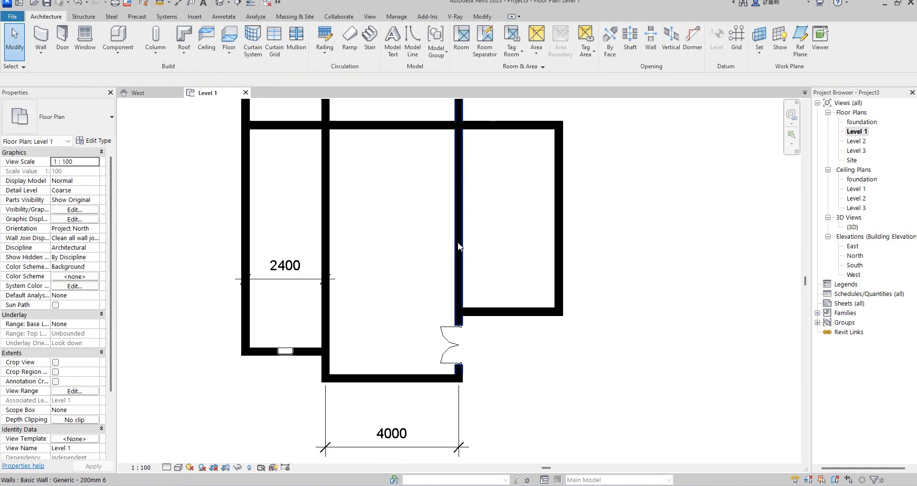
click(457, 255)
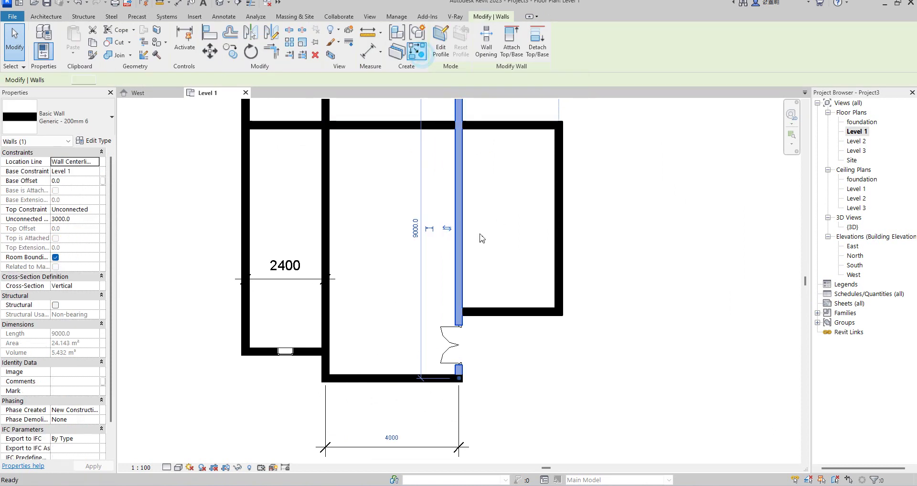
key(c)
key(s)
click(459, 228)
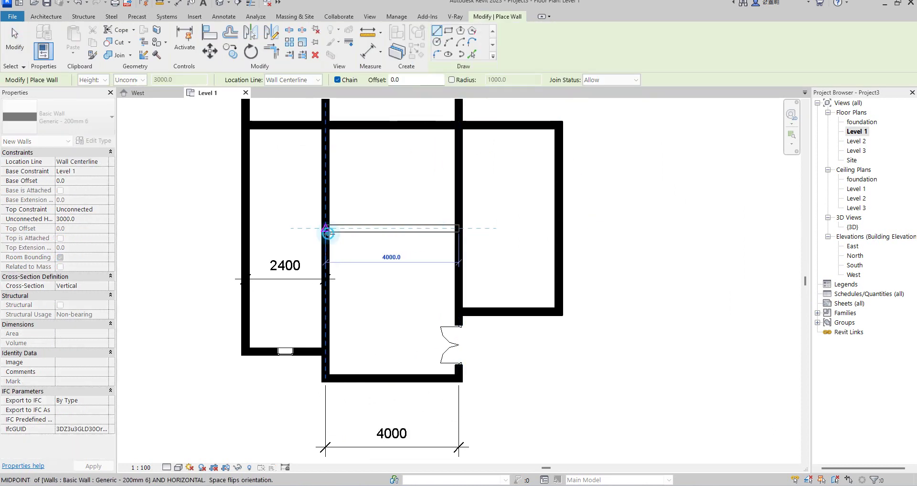
click(325, 228)
key(Escape)
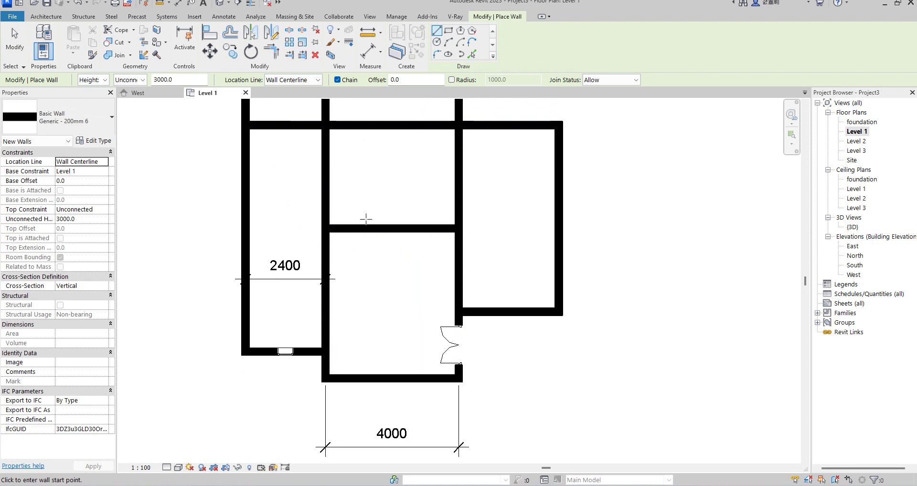
scroll(425, 308, down, 2)
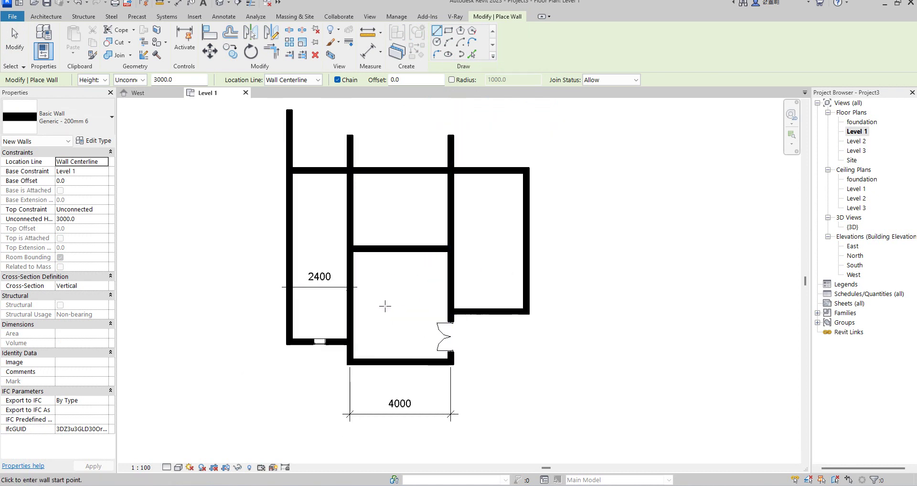
scroll(454, 287, up, 1)
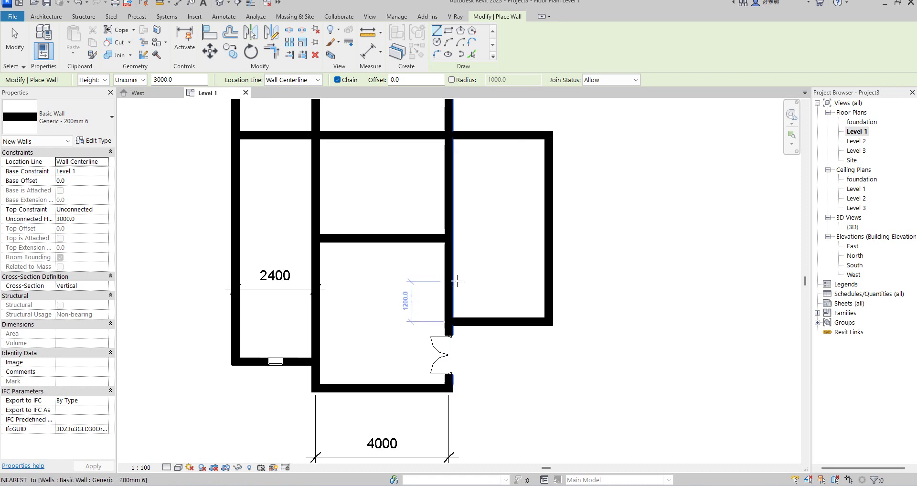
scroll(402, 293, down, 1)
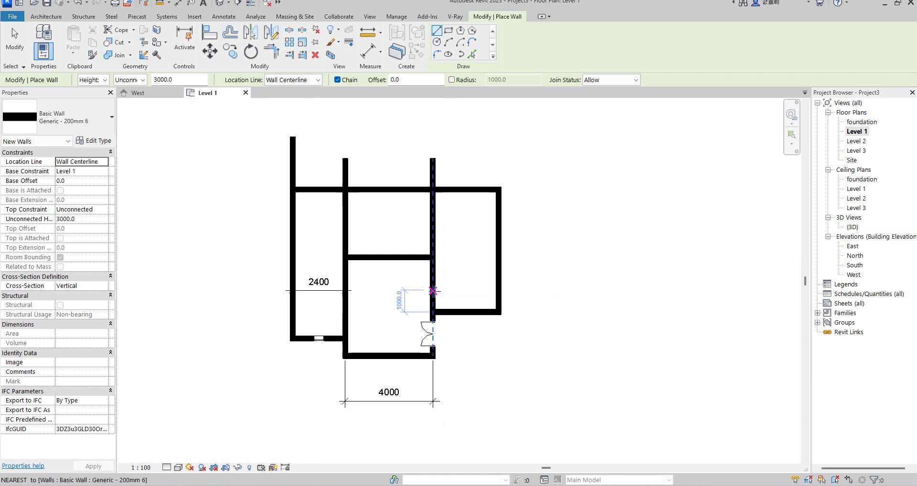
scroll(428, 291, up, 1)
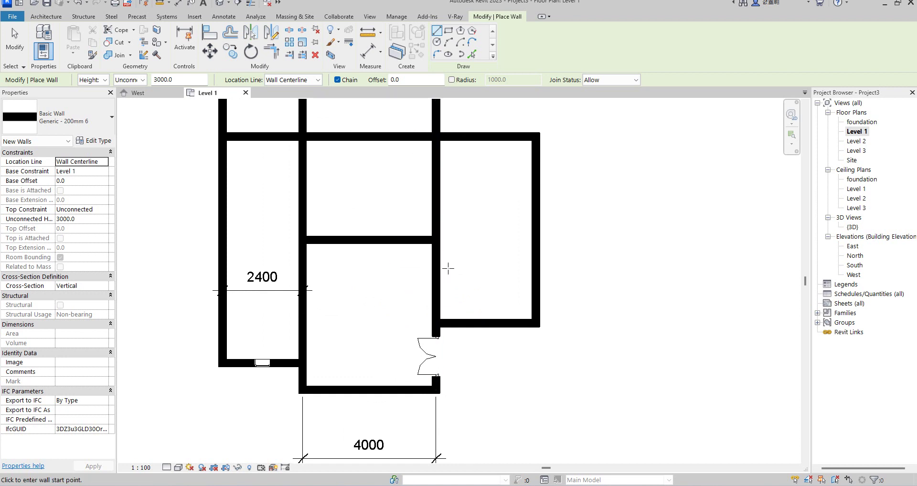
key(Escape)
key(Escape)
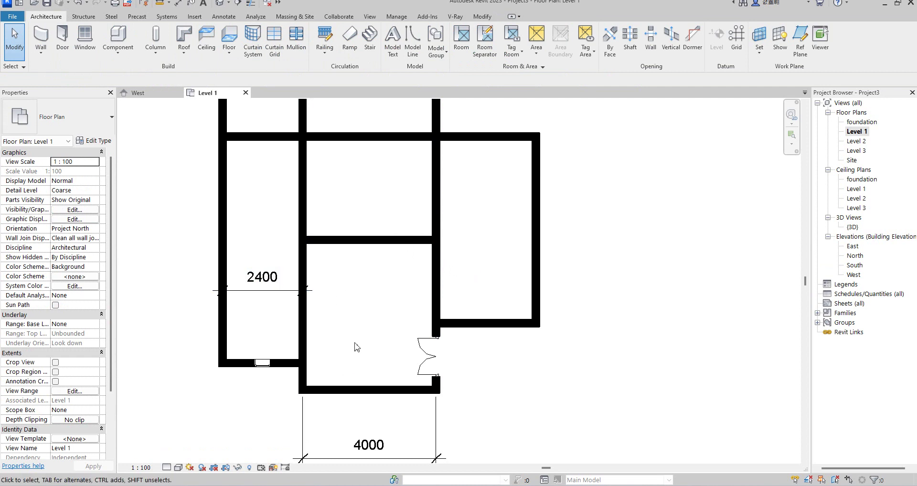
Extend the central partition to the west outer wall and shorten the wall between the west and central rooms to end at it.
scroll(477, 272, down, 1)
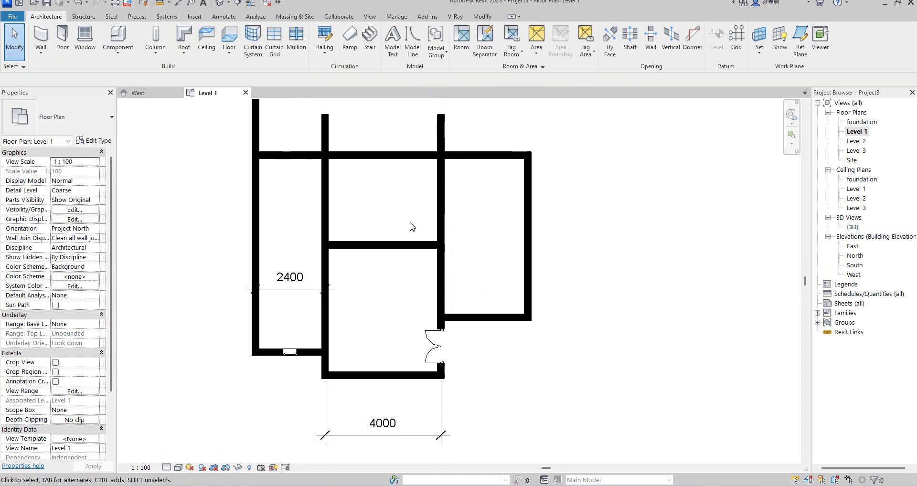
scroll(434, 154, down, 1)
scroll(418, 174, up, 1)
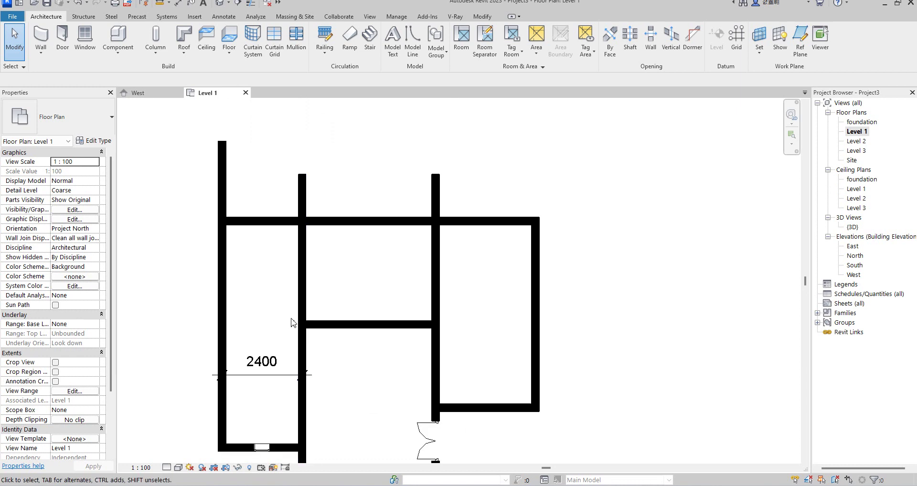
click(320, 329)
mouse_move(320, 330)
mouse_down()
mouse_move(297, 321)
mouse_move(311, 323)
mouse_up()
drag(306, 254, 301, 323)
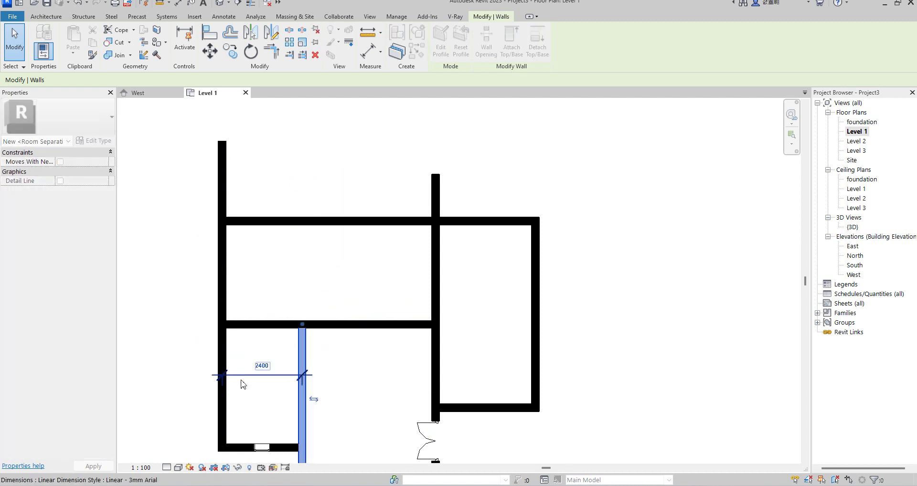
Extend the central room's east wall north to align with the west outer wall's end, about 2400 beyond the back wall.
scroll(267, 334, down, 2)
scroll(321, 352, up, 2)
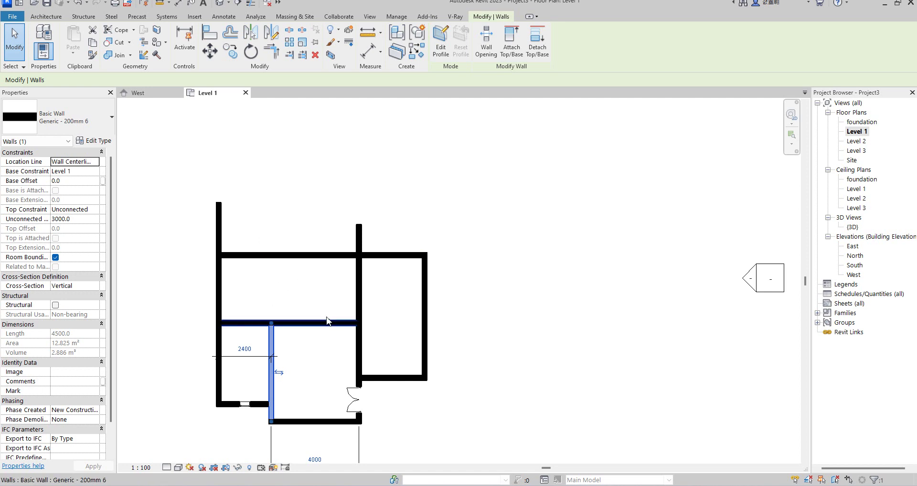
click(360, 230)
drag(359, 225, 372, 261)
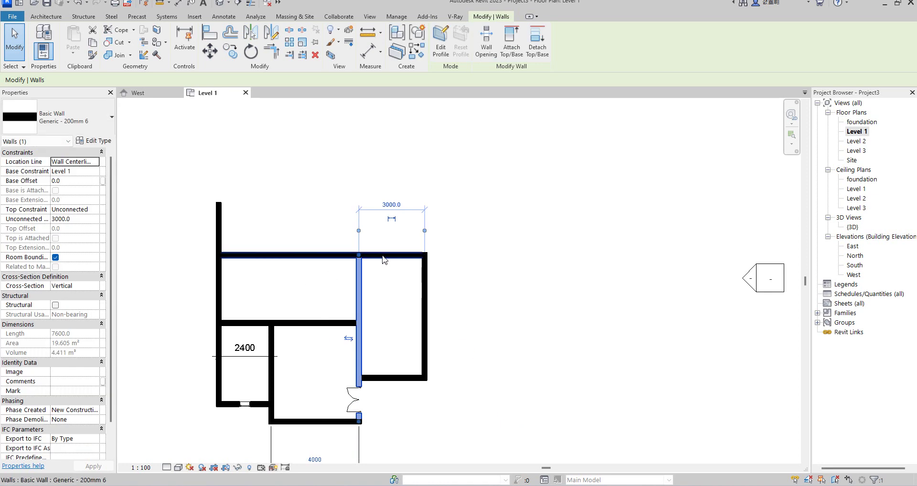
drag(359, 254, 359, 202)
Draw walls from the central east wall's north end, 3000 east and then 2400 south to the east extension's back corner.
click(417, 50)
click(359, 202)
click(425, 202)
click(426, 254)
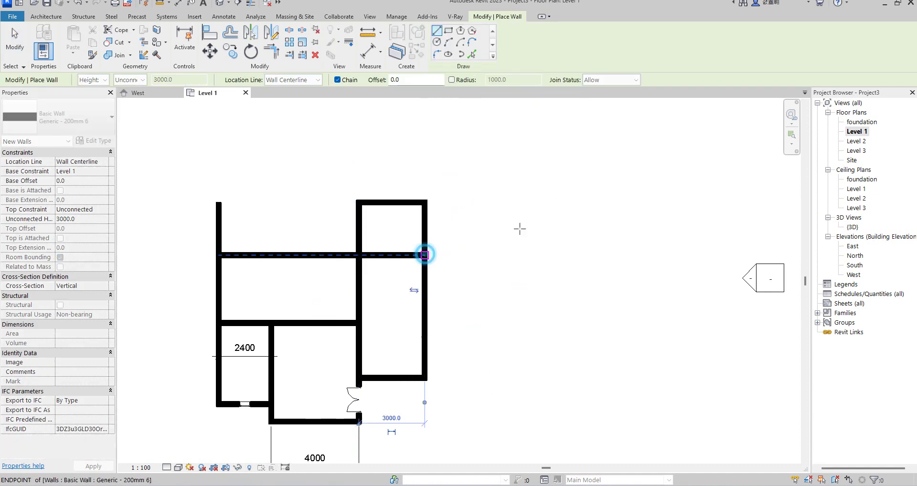
key(Escape)
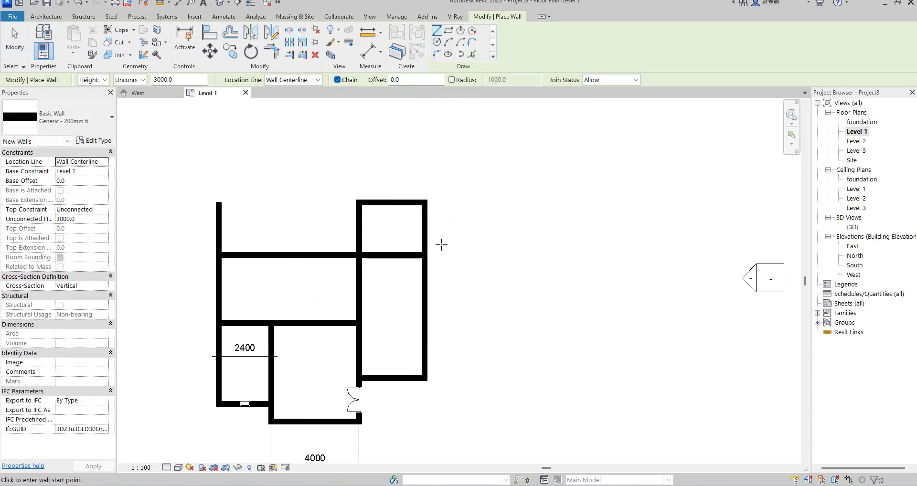
Cut the old back wall back to the central east wall, then delete it.
key(Escape)
click(406, 255)
drag(423, 255, 375, 262)
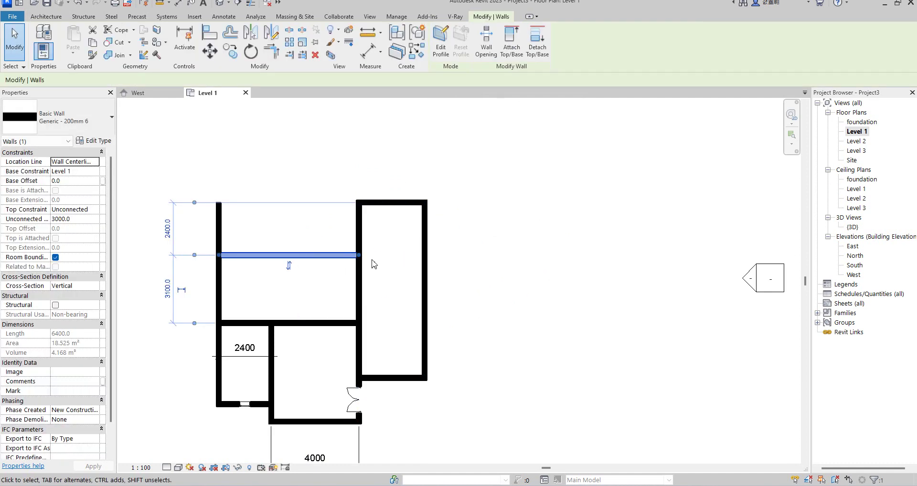
key(Delete)
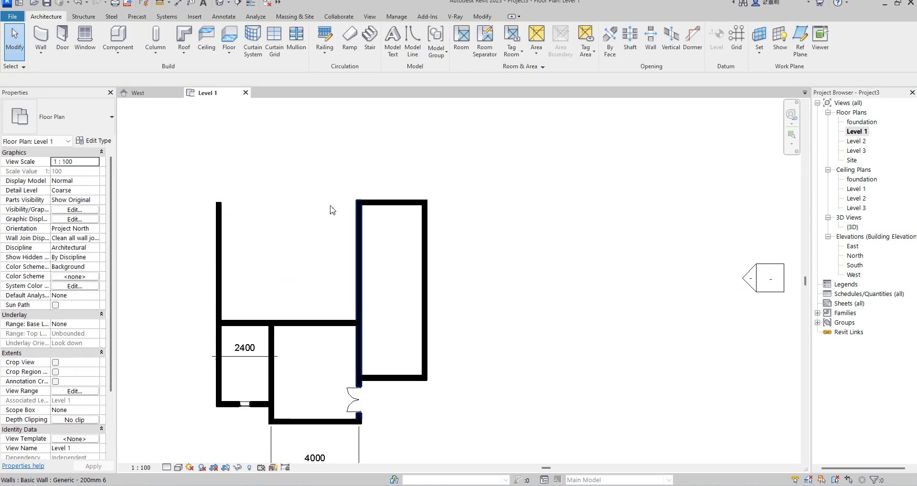
Enclose the back with walls running 1400 north from the west wall's end, 6400 east and 1400 south to the east extension's corner.
click(219, 206)
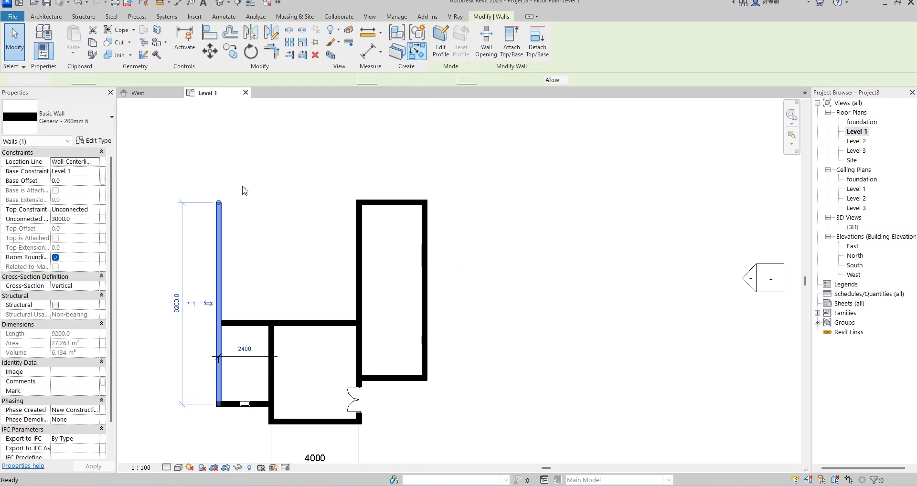
key(w)
key(a)
click(218, 202)
click(218, 172)
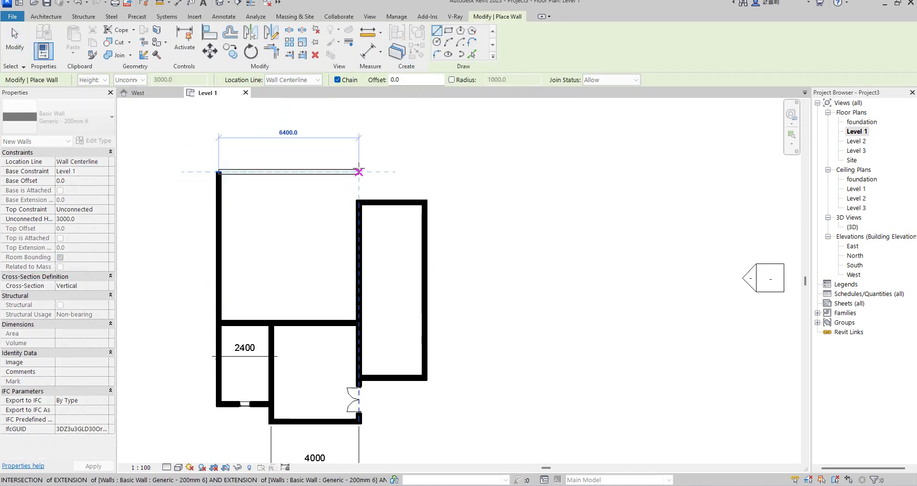
click(359, 172)
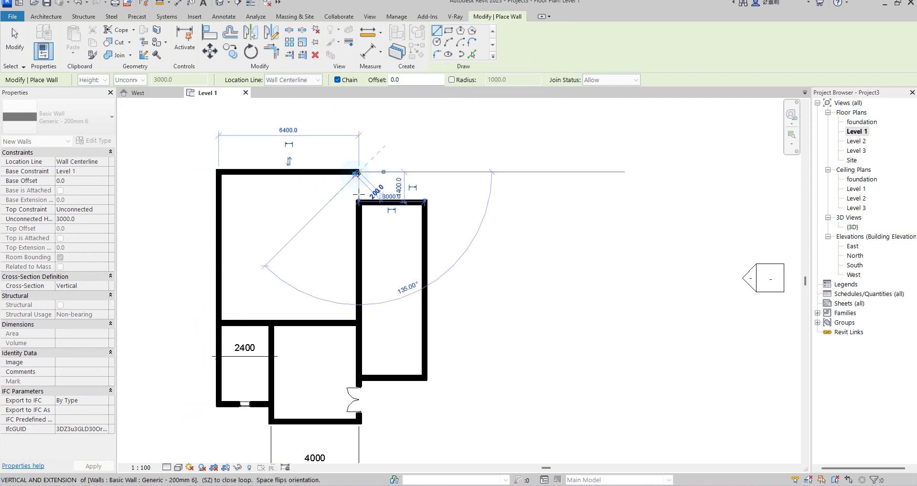
click(359, 201)
Draw an east-west partition across the rear area, 3700 from the new back wall and 3200 from the existing partition.
click(359, 253)
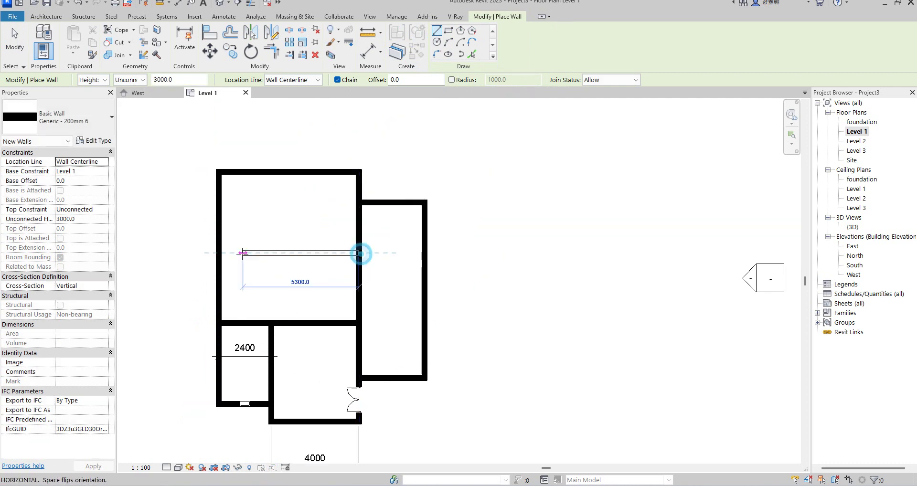
click(232, 257)
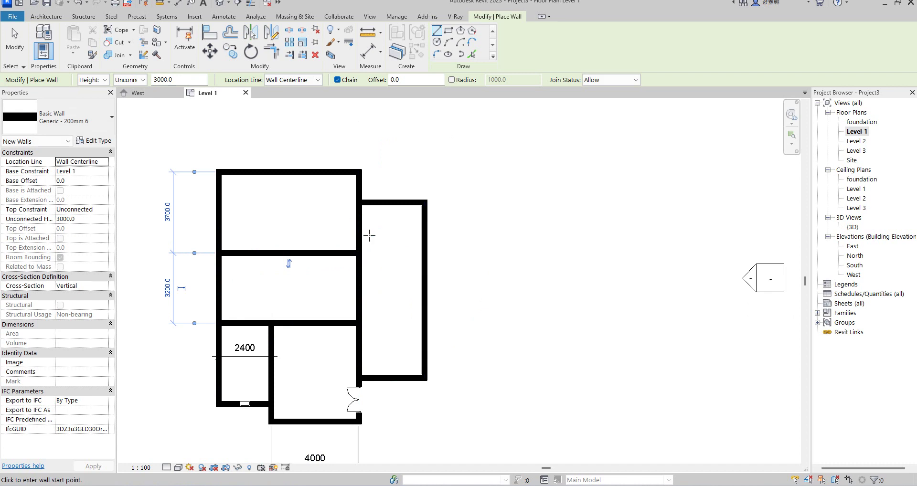
click(271, 323)
Draw an east-west partition across the east extension, slightly south of the line of the rear room's partition.
scroll(291, 309, up, 2)
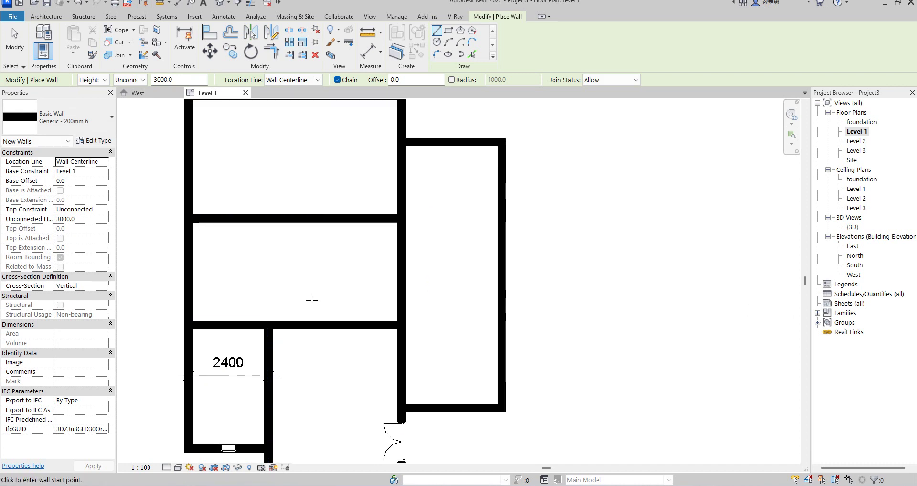
scroll(365, 307, down, 3)
scroll(353, 261, up, 3)
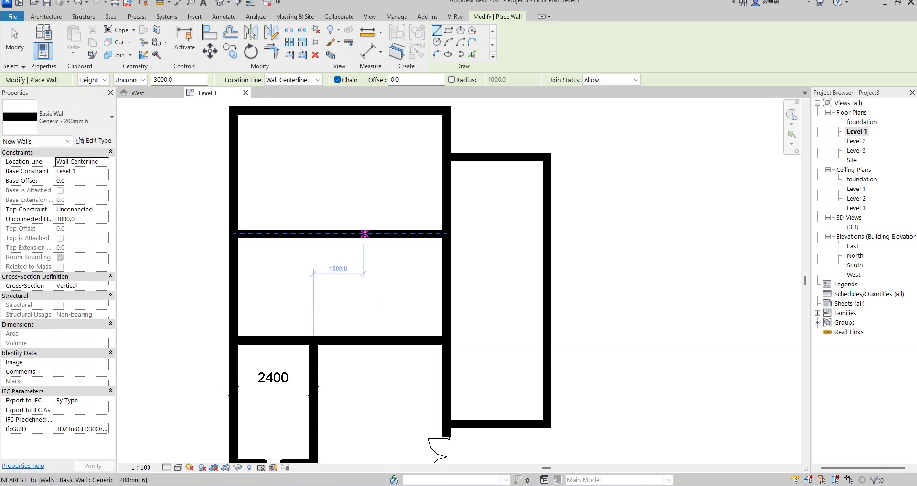
scroll(435, 255, down, 2)
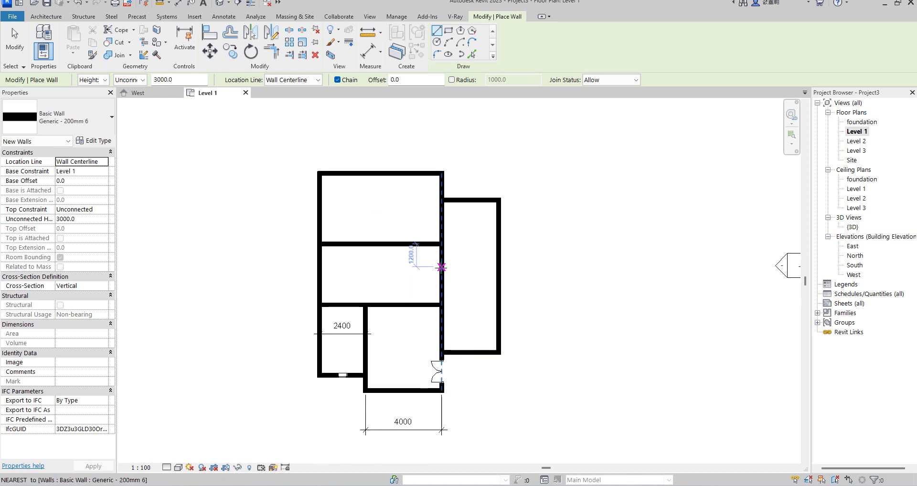
click(441, 258)
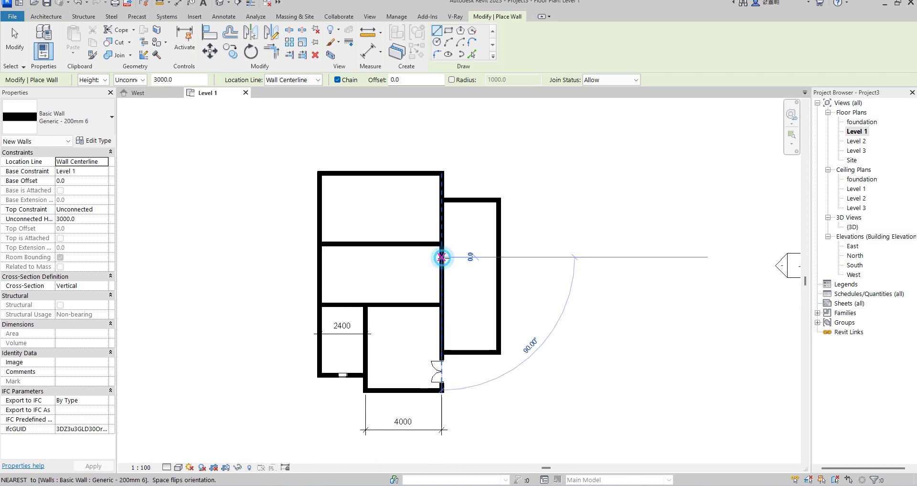
click(497, 257)
key(Escape)
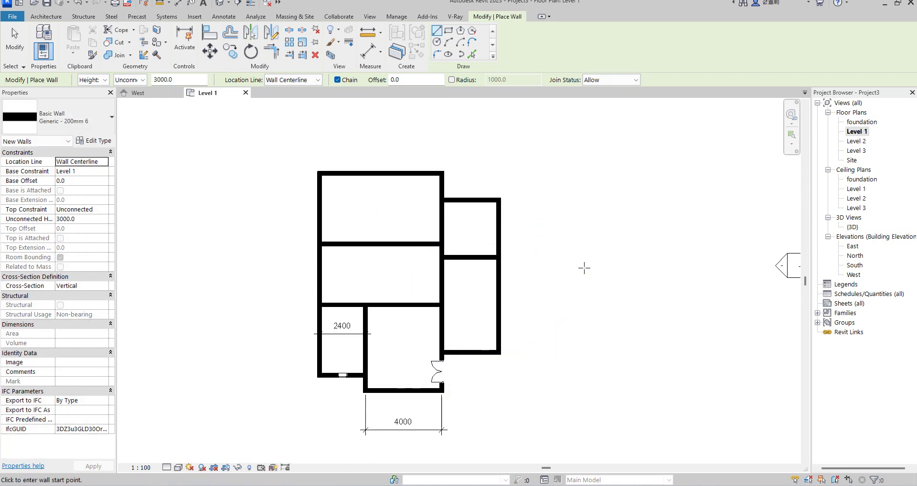
Divide the rearmost room with a north-south wall, 2800 from the west wall and 3600 from the east wall.
scroll(398, 252, up, 1)
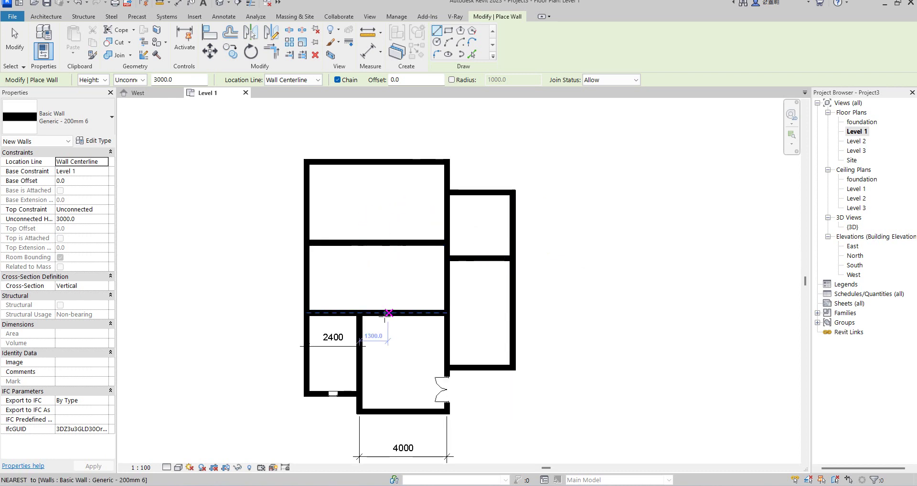
click(369, 242)
click(368, 163)
key(Escape)
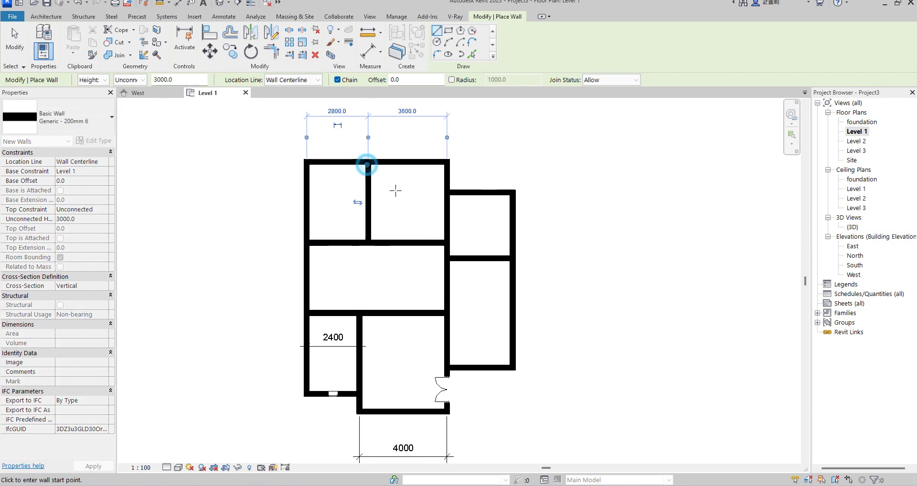
Move the east extension's partition south, to 3600 from the extension's north wall and 4400 from its south wall.
scroll(371, 264, up, 1)
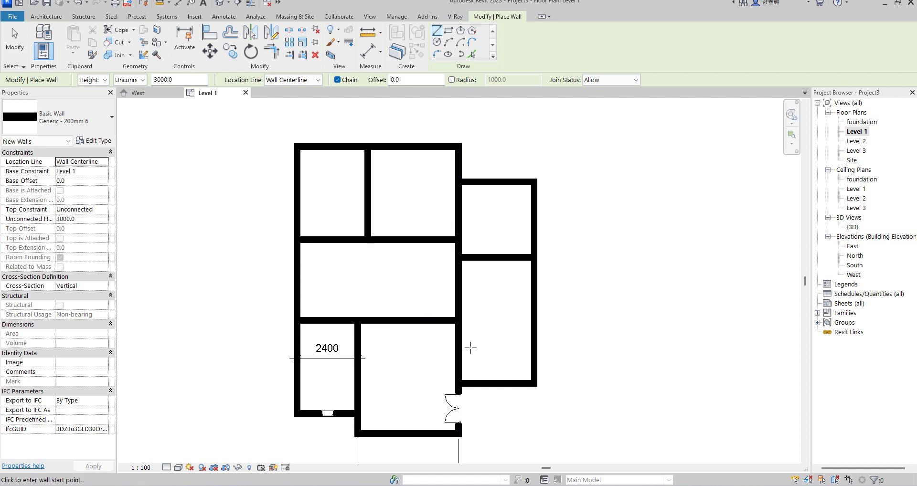
right_click(479, 280)
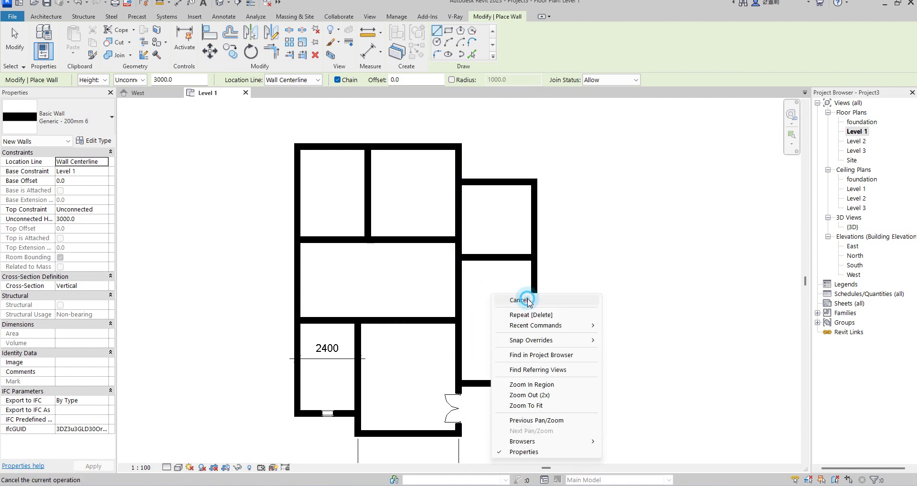
click(490, 287)
scroll(468, 332, down, 1)
scroll(468, 331, down, 1)
scroll(434, 263, up, 3)
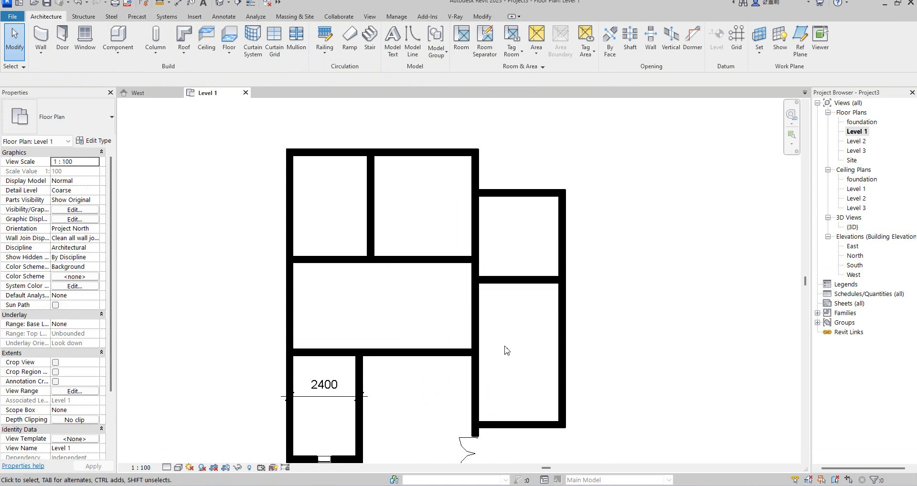
click(505, 280)
drag(505, 298, 505, 315)
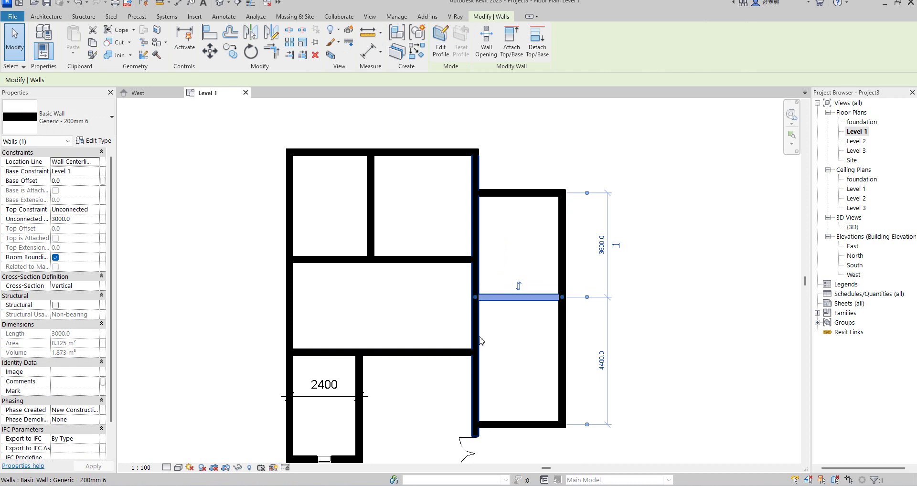
Extend the rear north-south partition southward until it meets the east-west wall behind the front rooms.
scroll(480, 340, down, 1)
scroll(491, 334, up, 1)
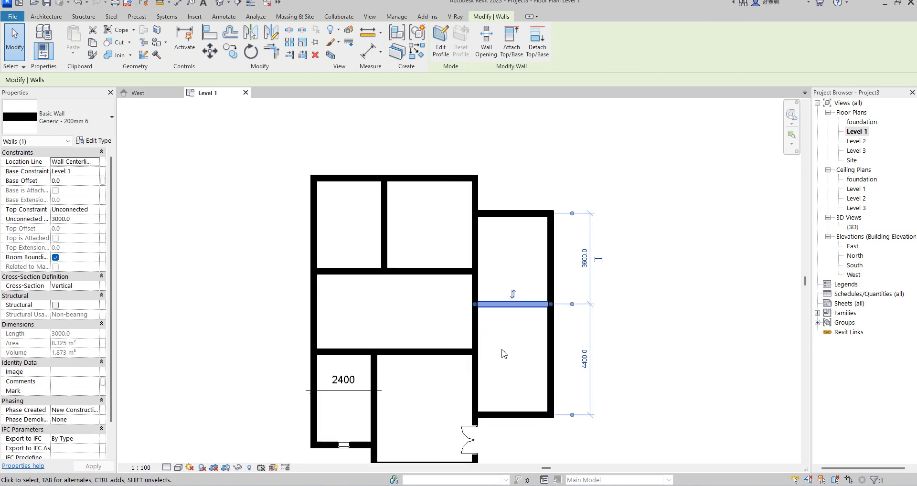
scroll(512, 358, up, 2)
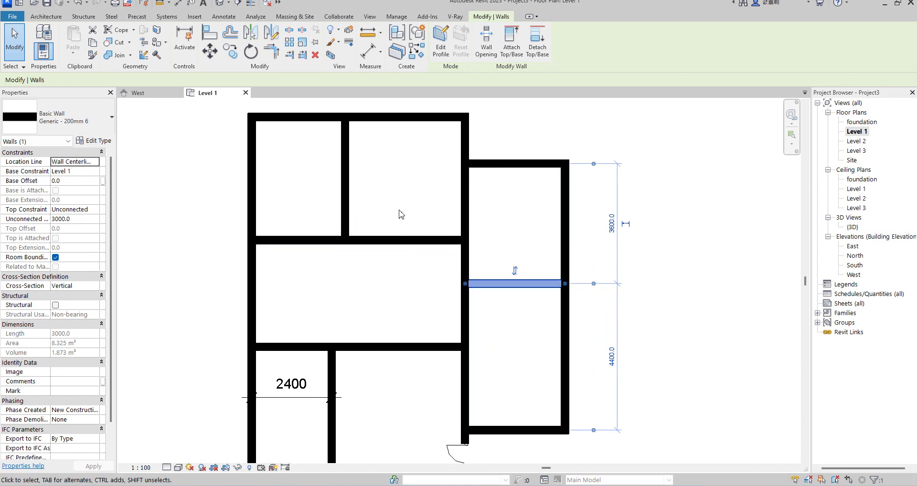
scroll(445, 242, down, 2)
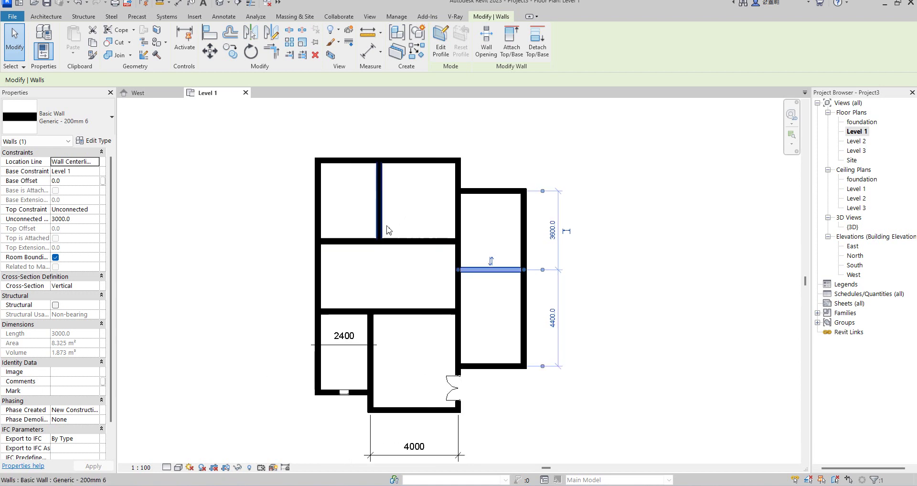
click(379, 233)
key(r)
key(s)
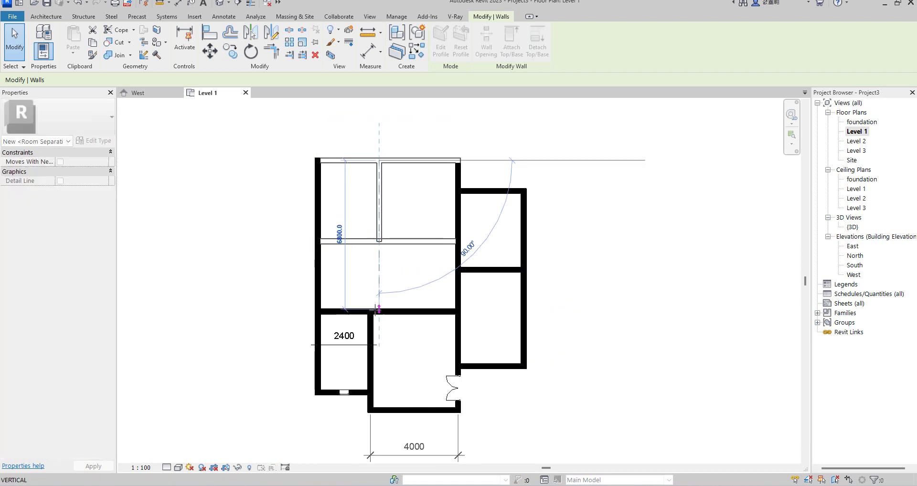
key(Escape)
Shorten the rear east-west partition to 2800 so it ends at the north-south partition.
click(405, 242)
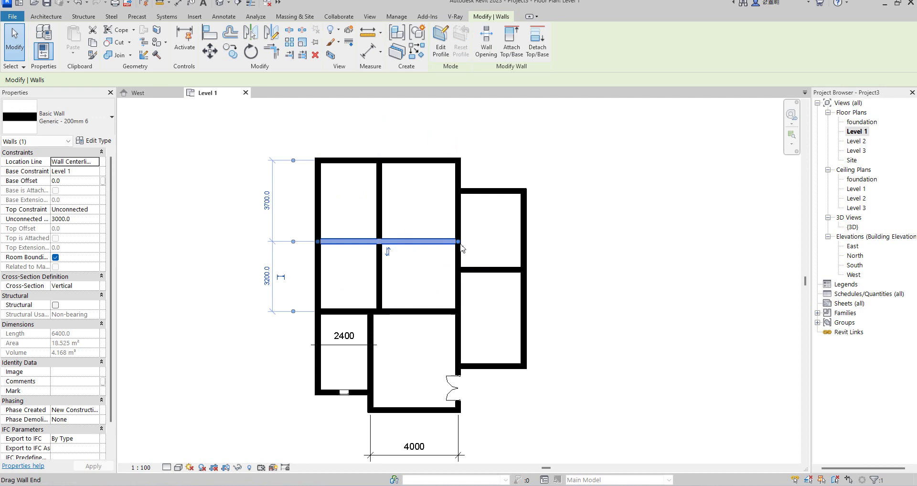
scroll(410, 290, up, 2)
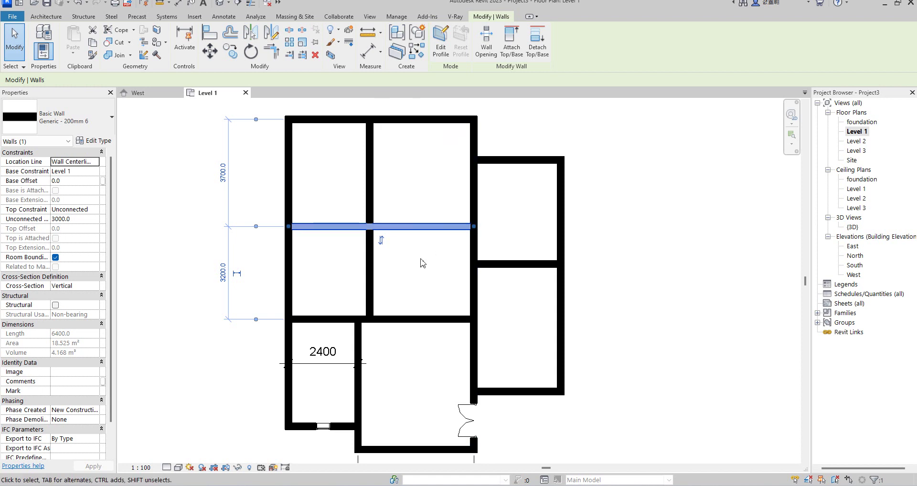
scroll(385, 279, up, 1)
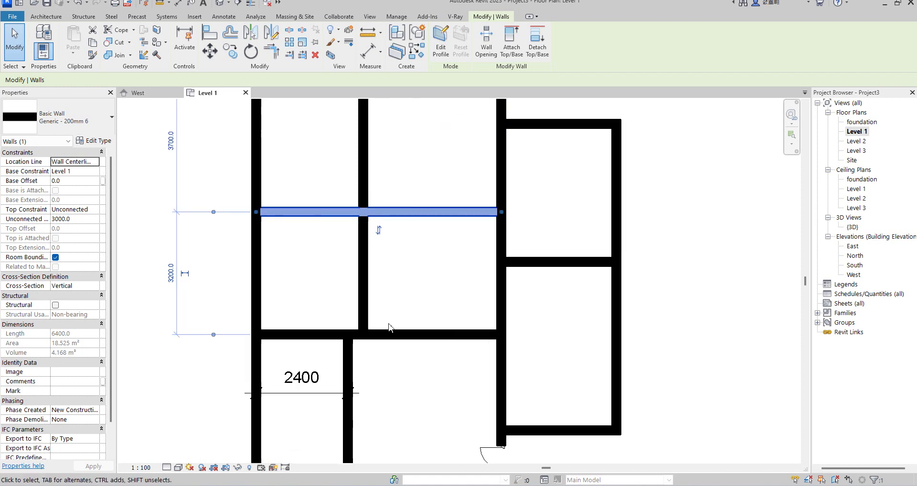
scroll(391, 320, down, 2)
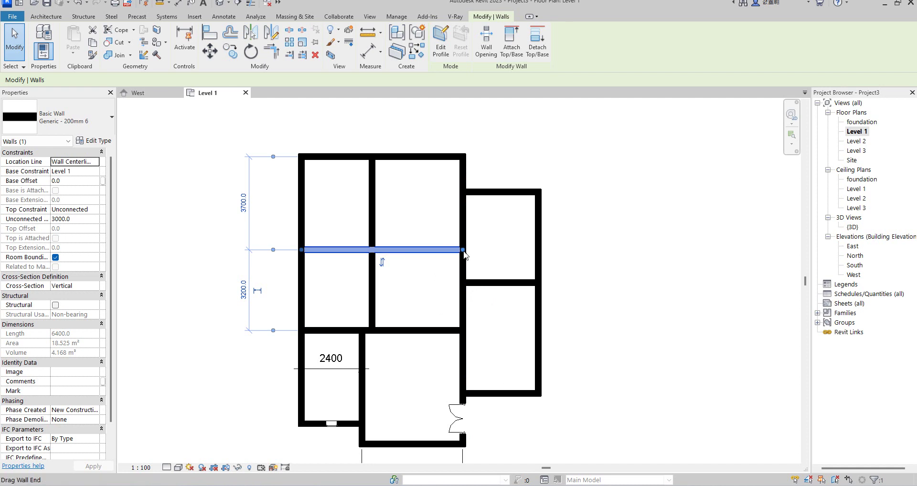
drag(463, 249, 371, 250)
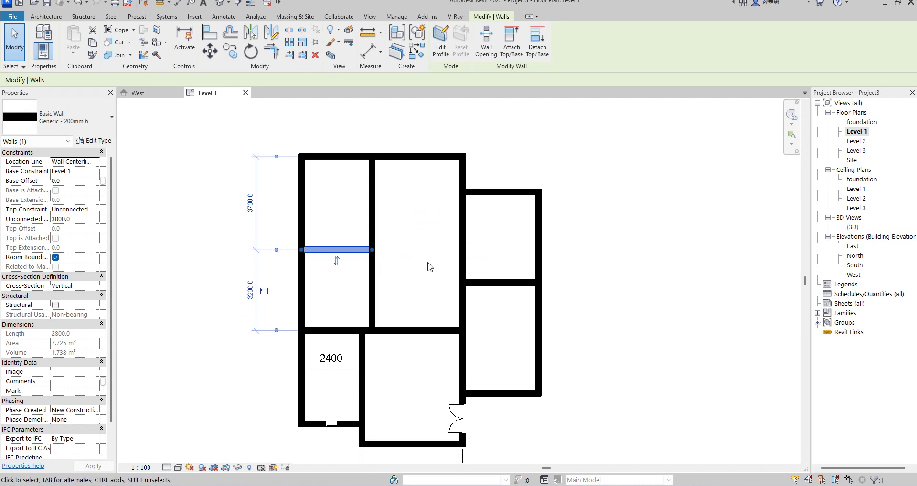
Move the east extension's partition north, to 2800 from the extension's north wall and 5200 from its south wall.
click(463, 221)
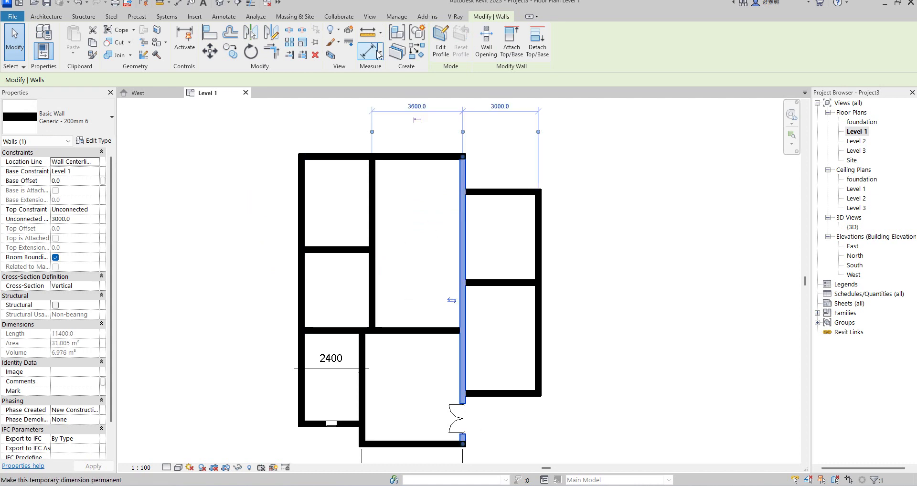
click(502, 283)
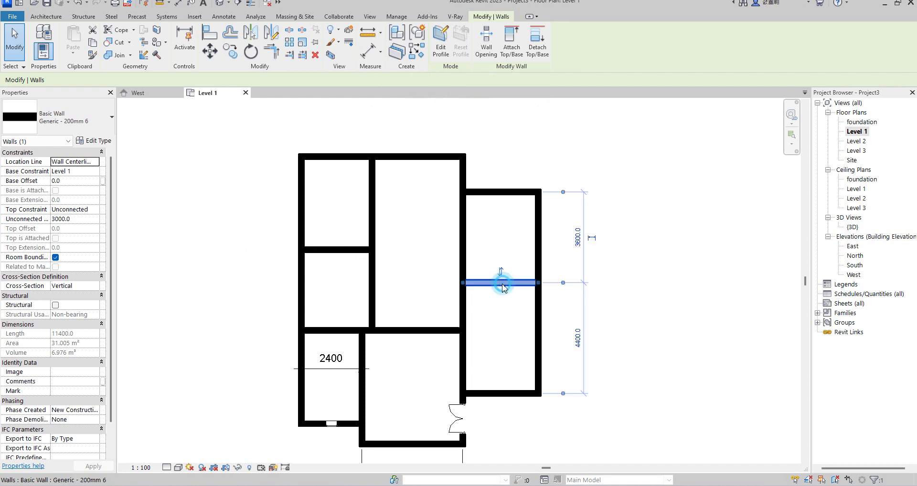
drag(485, 266, 487, 257)
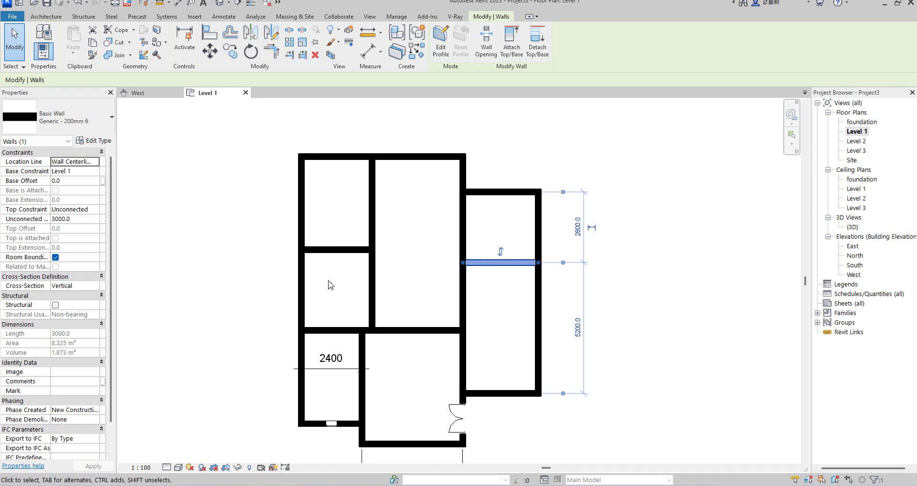
Move the short partition in the northwest area south, to 4700 from the back wall and 2200 from the wall below.
click(331, 249)
drag(331, 250, 331, 275)
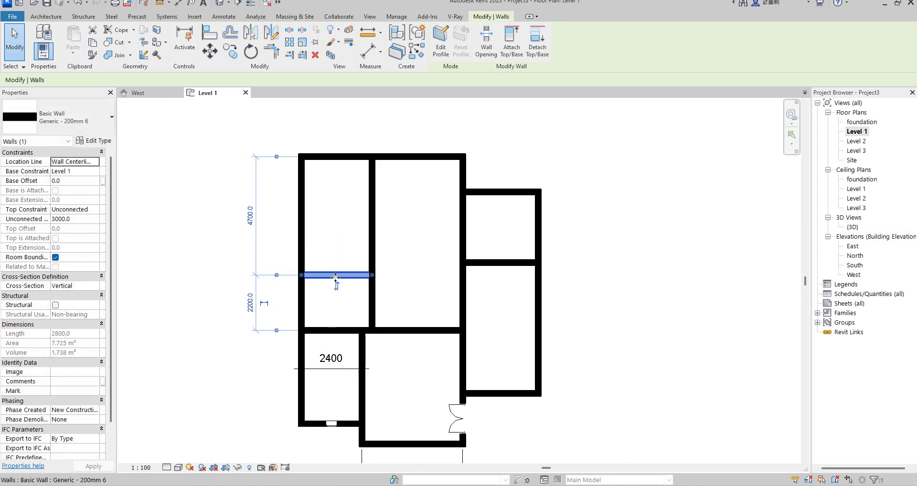
Enclose the northwest corner with a wall 2600 south from the back wall, 1700 west of the north-south partition, and one west to the outer wall.
click(329, 155)
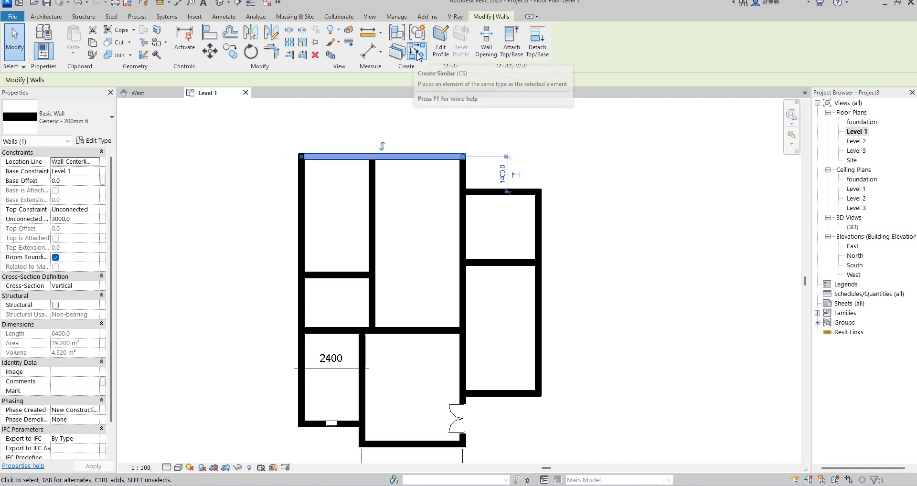
key(w)
key(a)
click(329, 158)
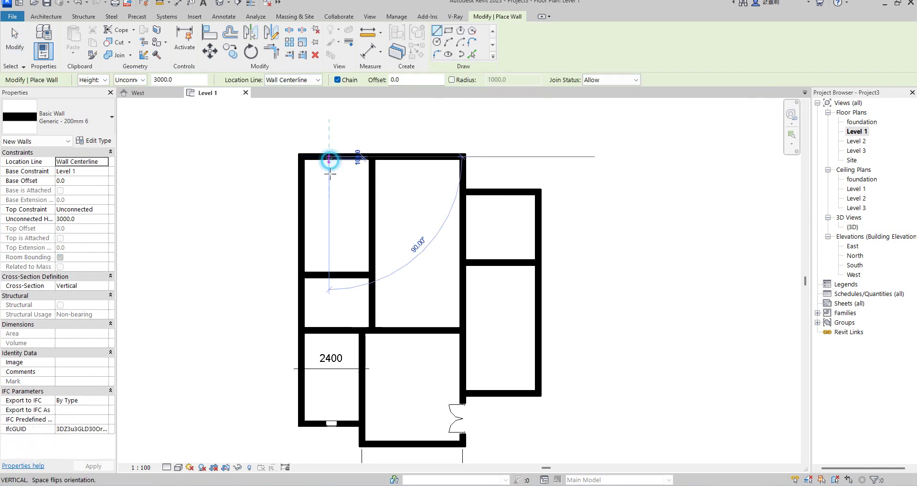
click(328, 222)
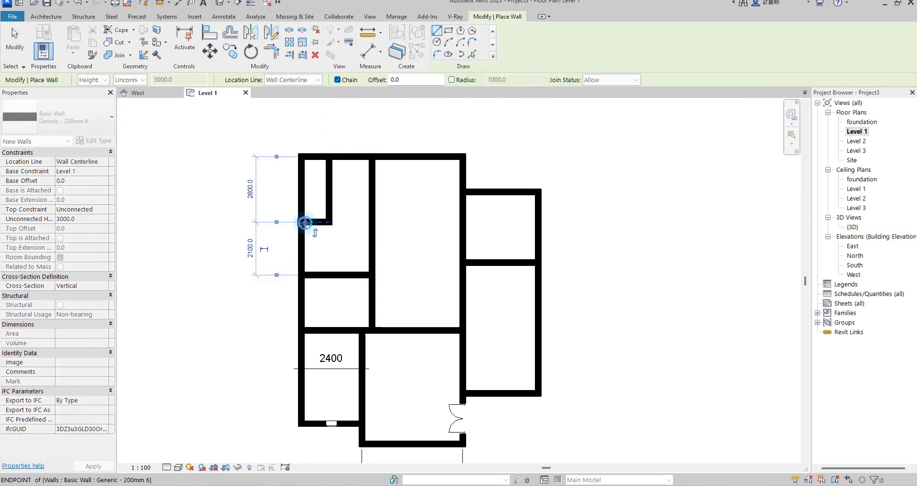
click(303, 221)
key(Escape)
right_click(334, 139)
click(359, 143)
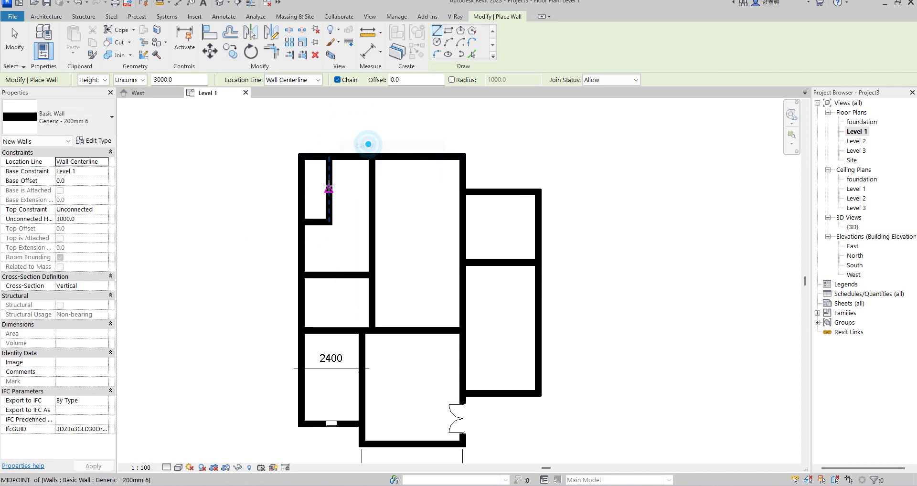
scroll(350, 180, up, 3)
scroll(349, 142, down, 3)
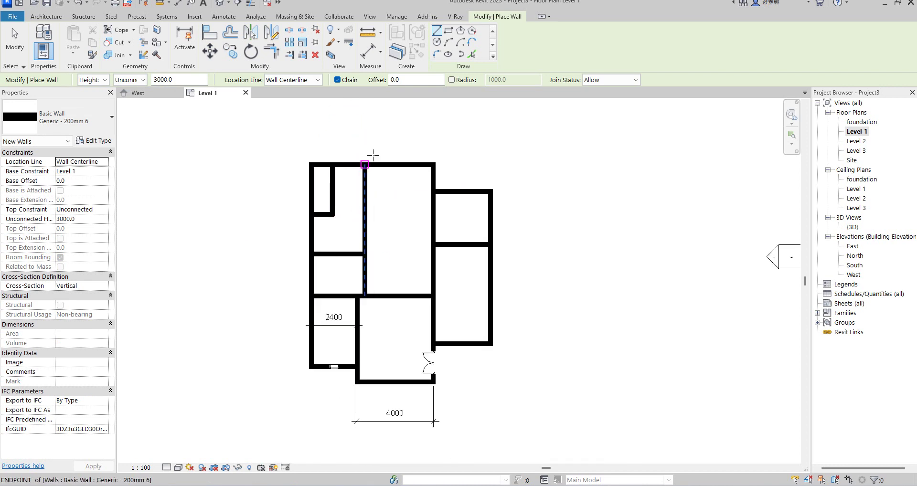
right_click(392, 132)
click(424, 140)
Delete the short east-west partition between the west wall and the rear north-south partition.
click(348, 253)
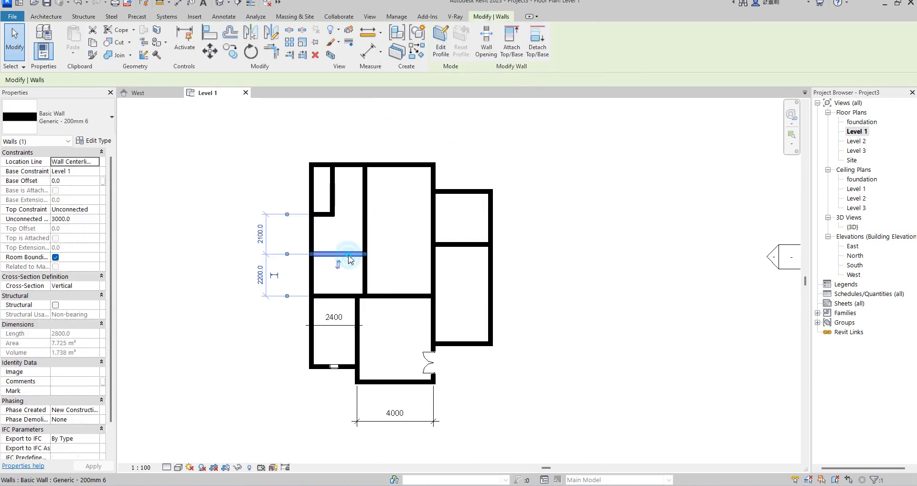
key(Delete)
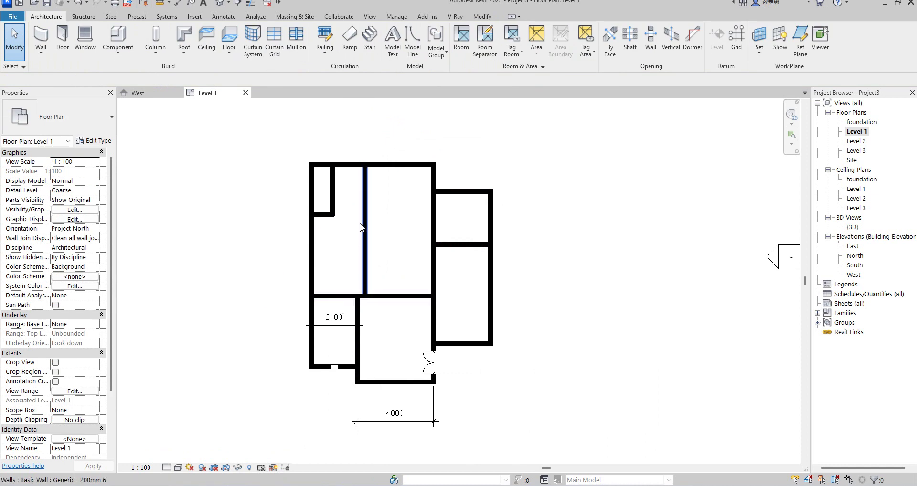
scroll(359, 187, up, 1)
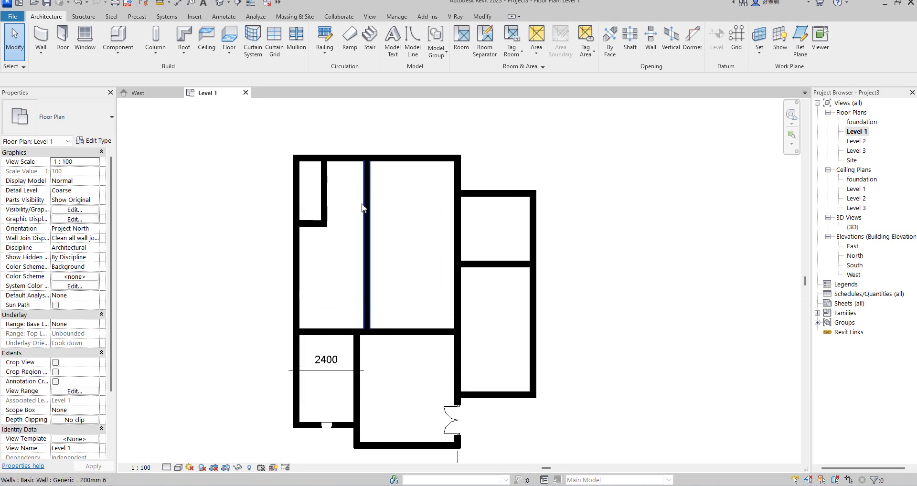
click(367, 300)
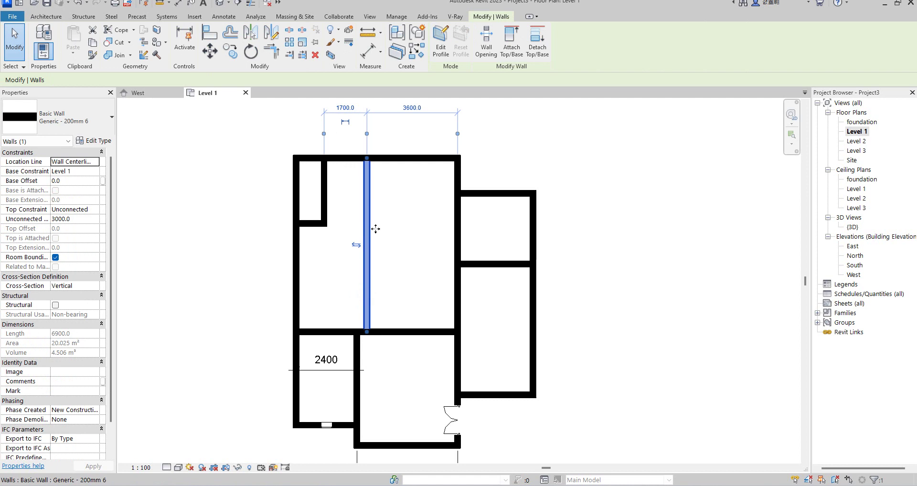
click(401, 236)
scroll(378, 278, down, 2)
scroll(408, 394, up, 1)
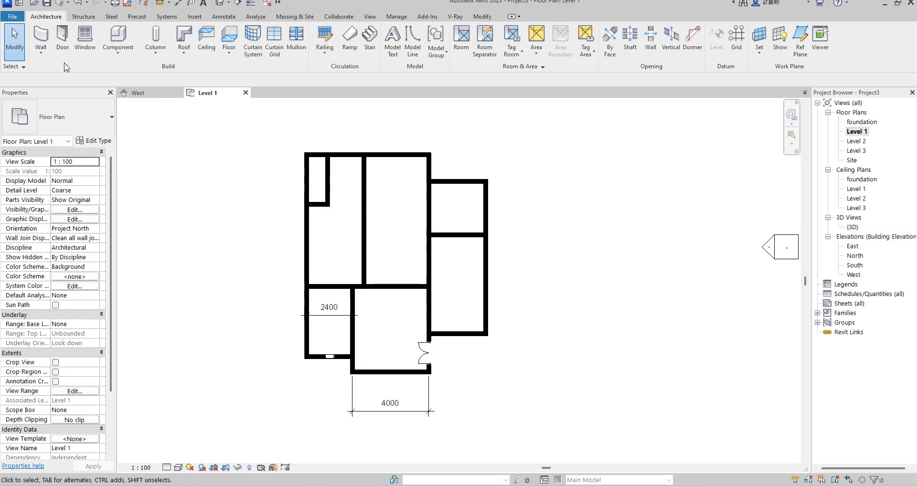
Place an ExtDbl (7) 1510 x 2110mm double door in the wall between the front room and the east extension, north of the existing door.
click(62, 34)
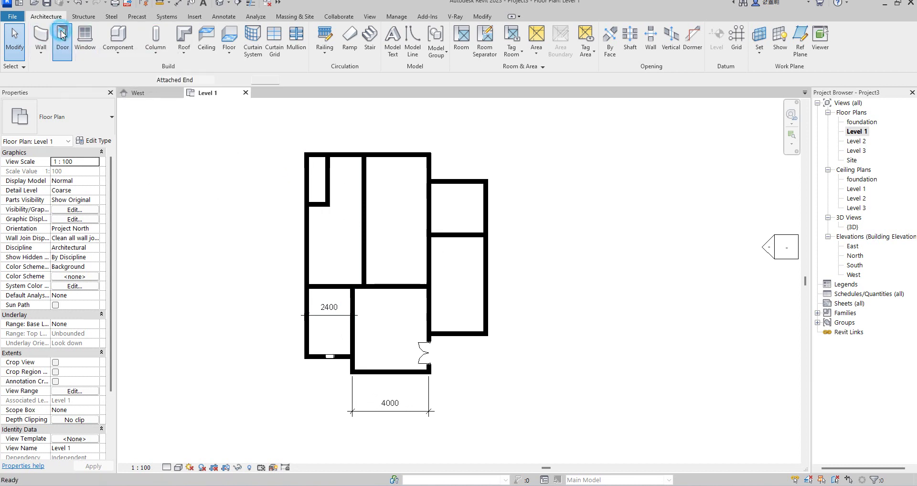
scroll(429, 317, up, 2)
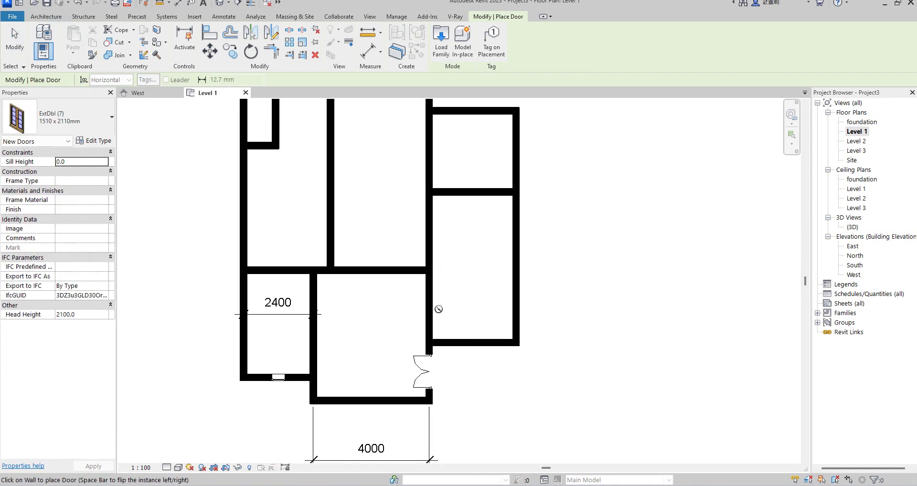
click(429, 306)
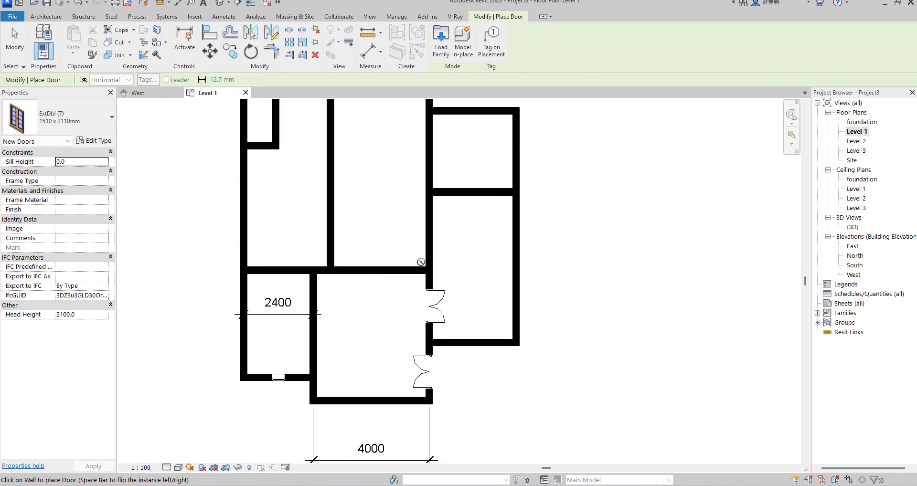
right_click(390, 213)
click(422, 217)
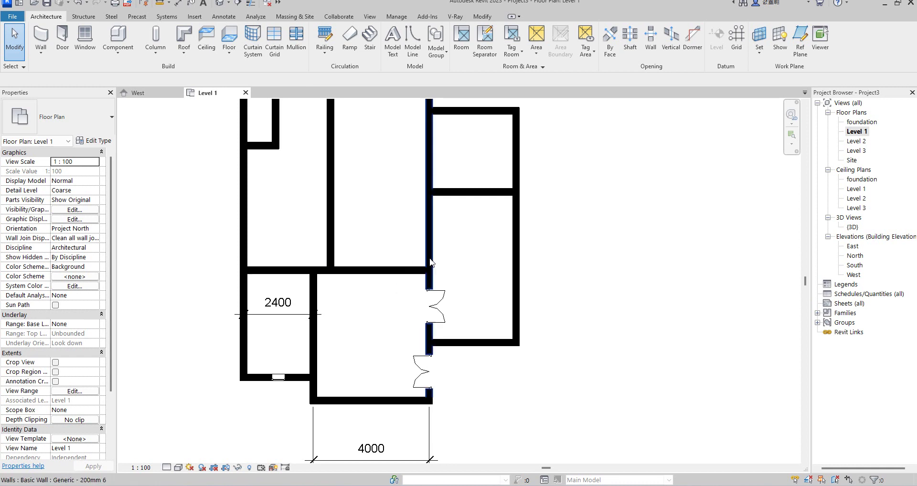
Place a matching double door near the east end of the east-west wall between the front room and the rear room.
click(388, 275)
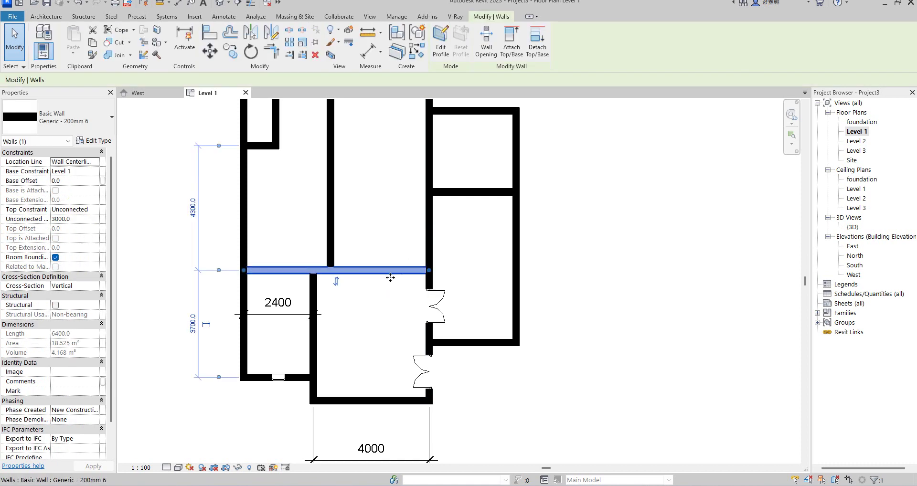
click(442, 300)
click(419, 52)
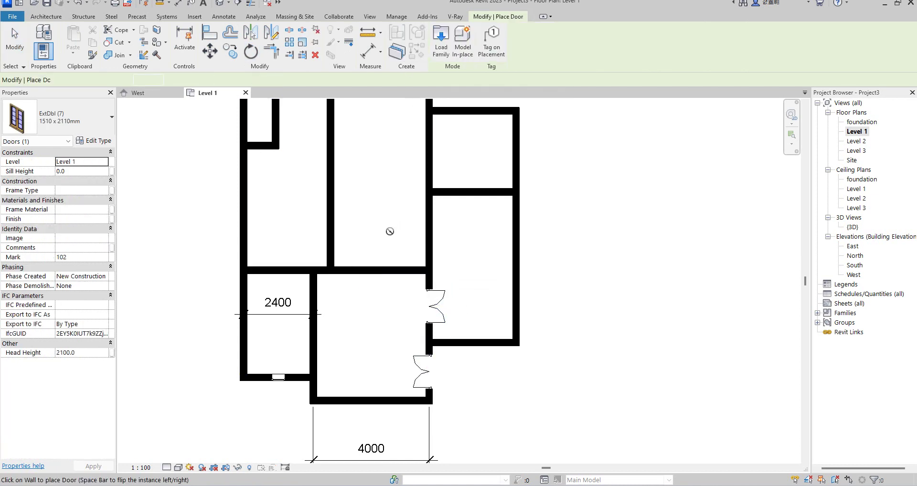
click(406, 276)
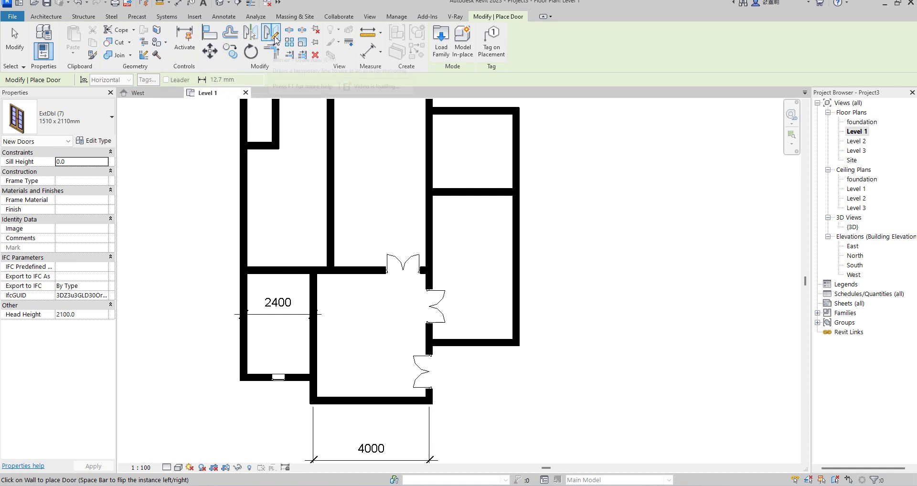
Split the rear room's east wall and pull both cut ends back to open it between the extension's cross wall and the double-door wall.
click(290, 32)
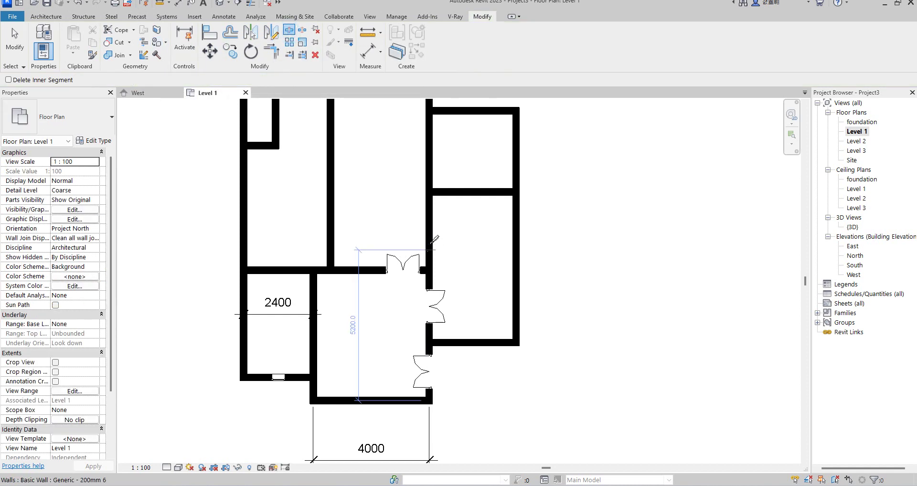
click(429, 206)
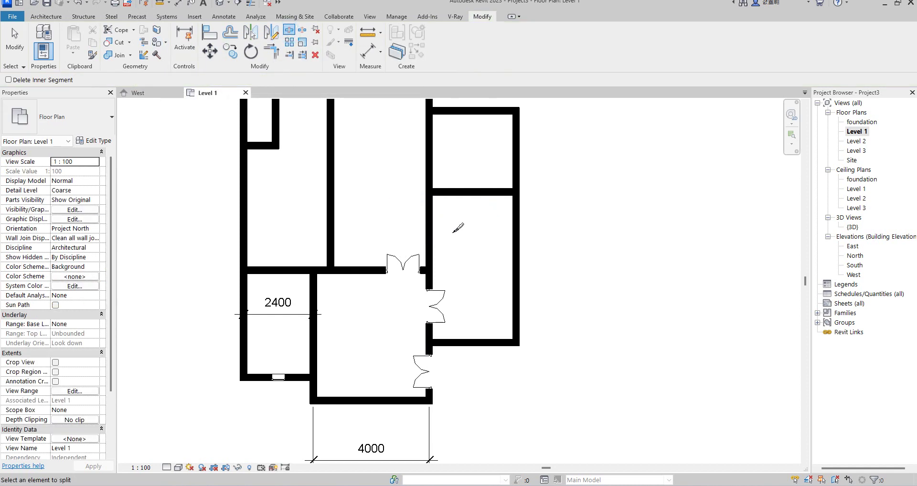
key(Escape)
click(429, 219)
drag(429, 206, 429, 270)
scroll(429, 210, up, 3)
click(429, 206)
drag(429, 207, 429, 186)
click(467, 254)
scroll(468, 345, down, 3)
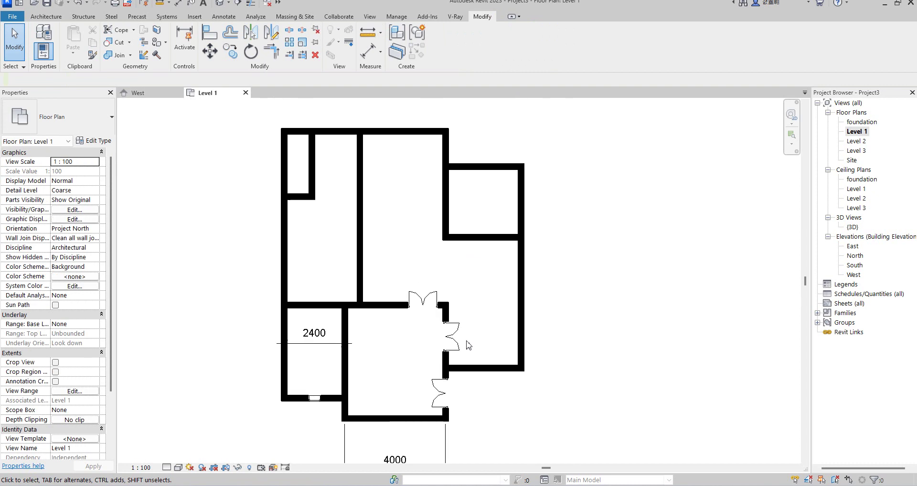
scroll(468, 332, up, 2)
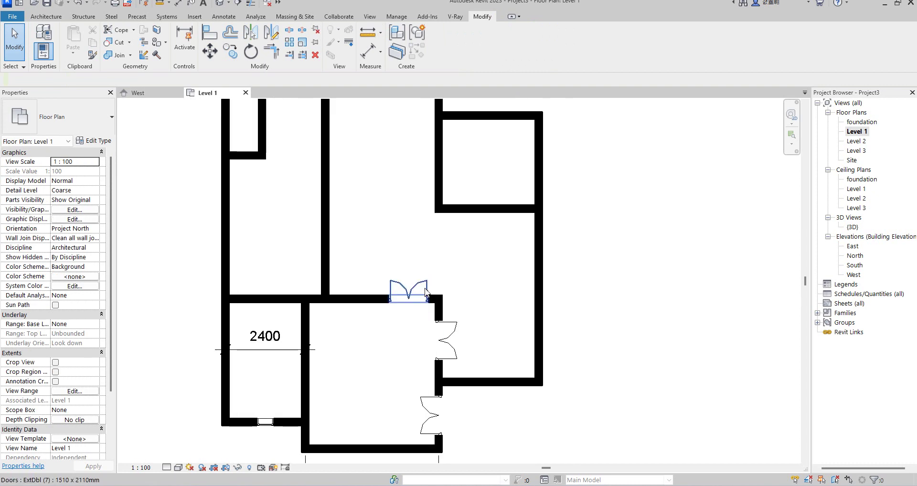
scroll(426, 292, down, 2)
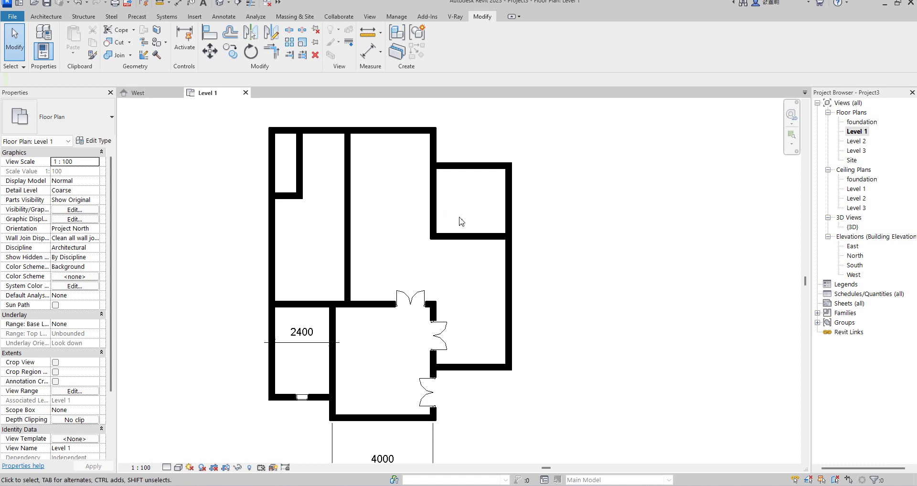
Draw a Generic - 200mm 6 wall across the northeast room, aligned with the south wall of the northwest corner enclosure.
click(430, 196)
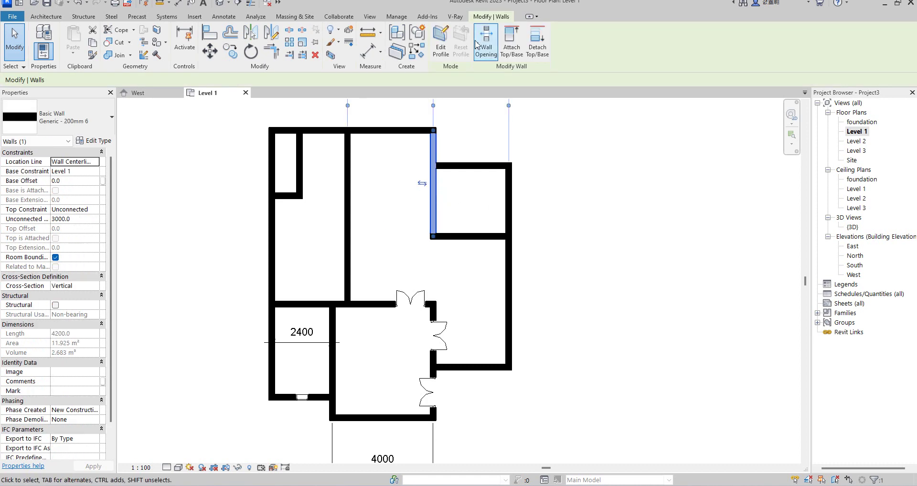
key(c)
key(s)
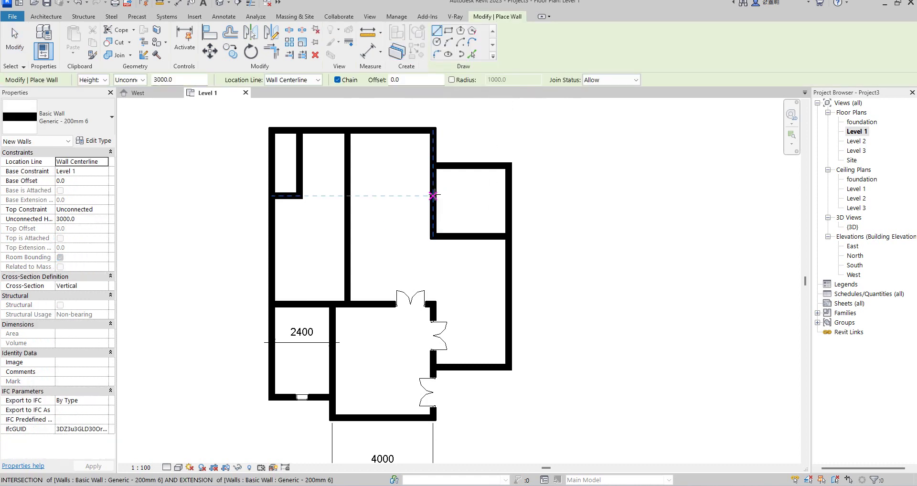
key(Escape)
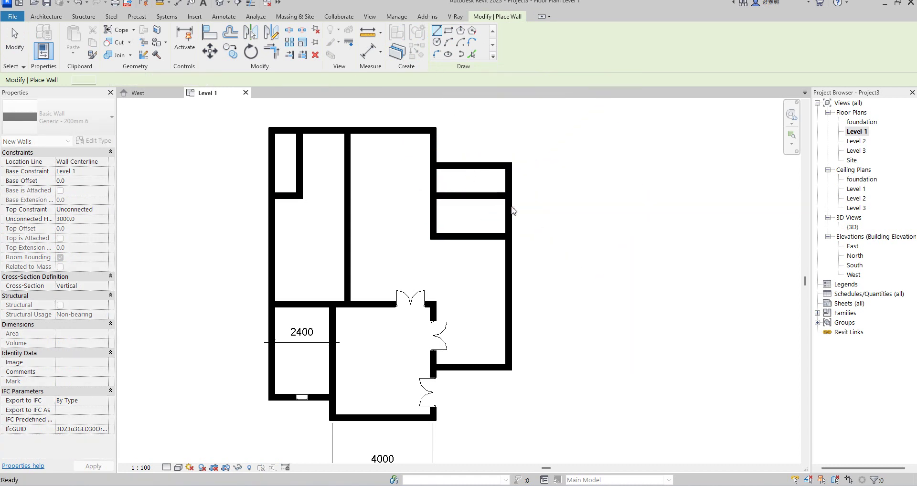
key(Escape)
Delete the northernmost east-west wall of the east extension.
click(475, 169)
key(Delete)
scroll(525, 244, down, 2)
scroll(521, 248, up, 1)
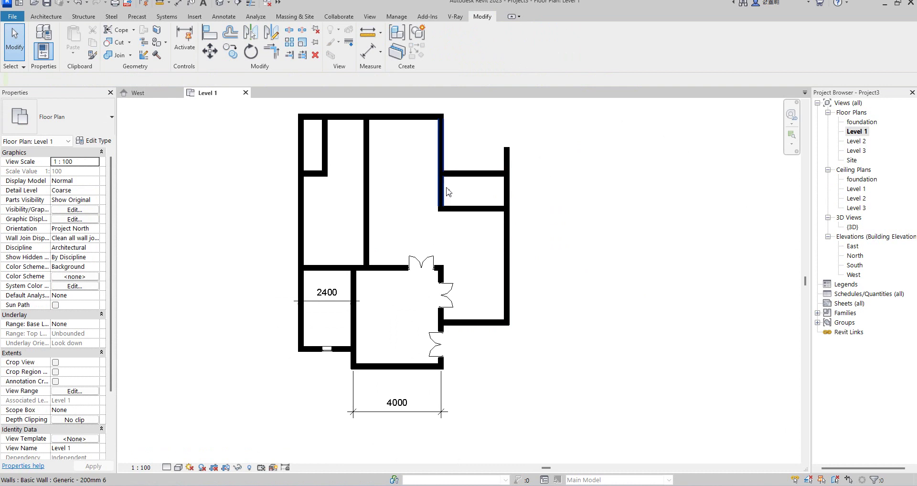
Place two M_Single-Flush 0915 x 2032mm doors in the rear room's east wall: one centred on the narrow extension room, one 700 north of its north wall.
scroll(432, 222, up, 2)
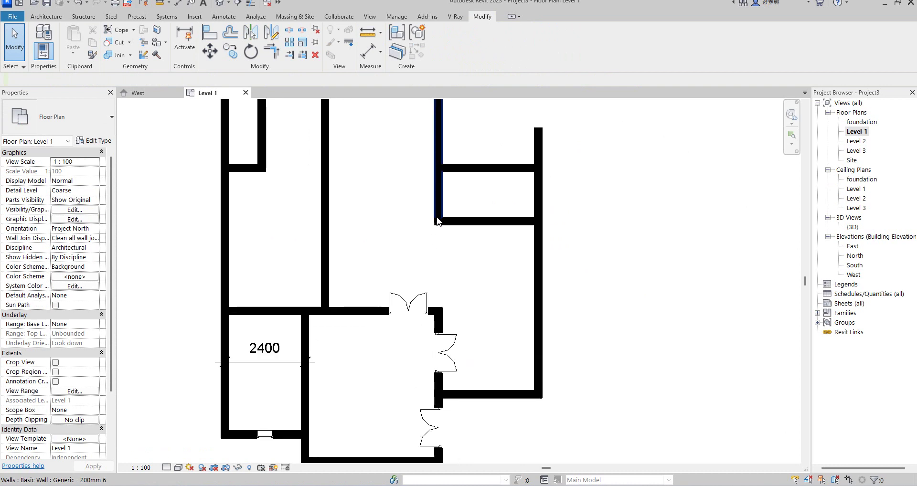
click(45, 17)
click(62, 41)
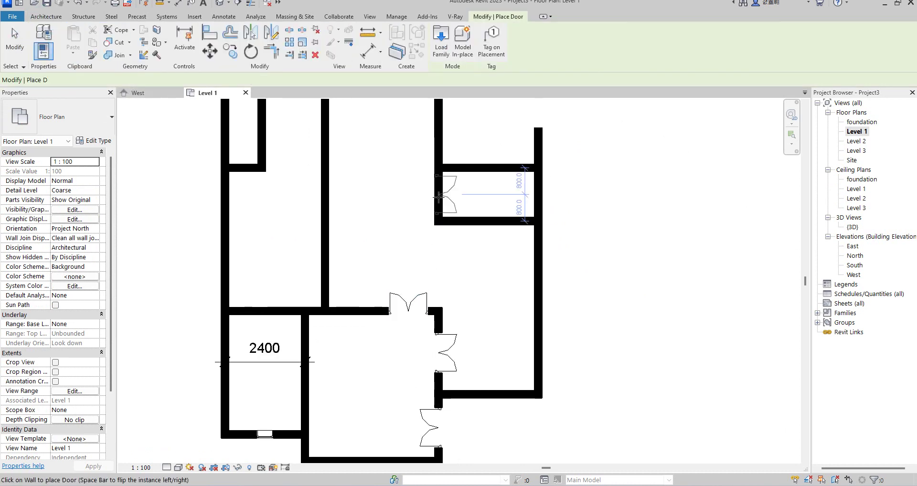
click(75, 111)
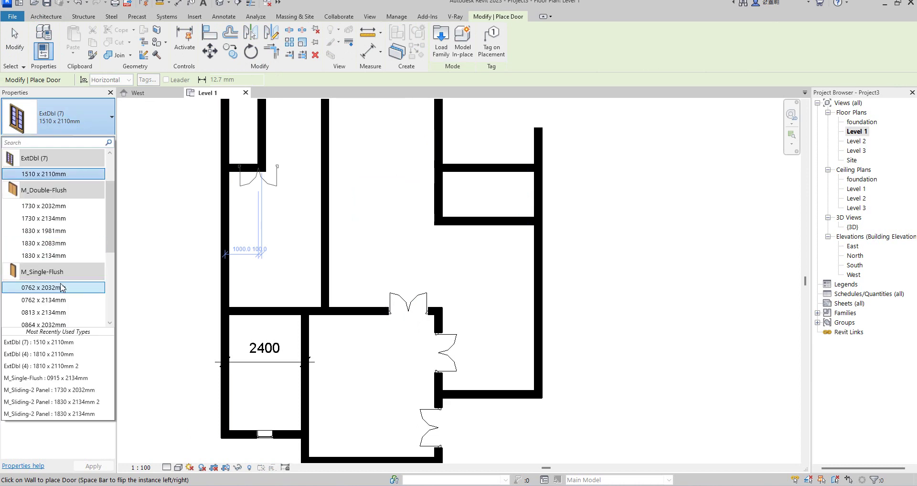
scroll(59, 316, down, 2)
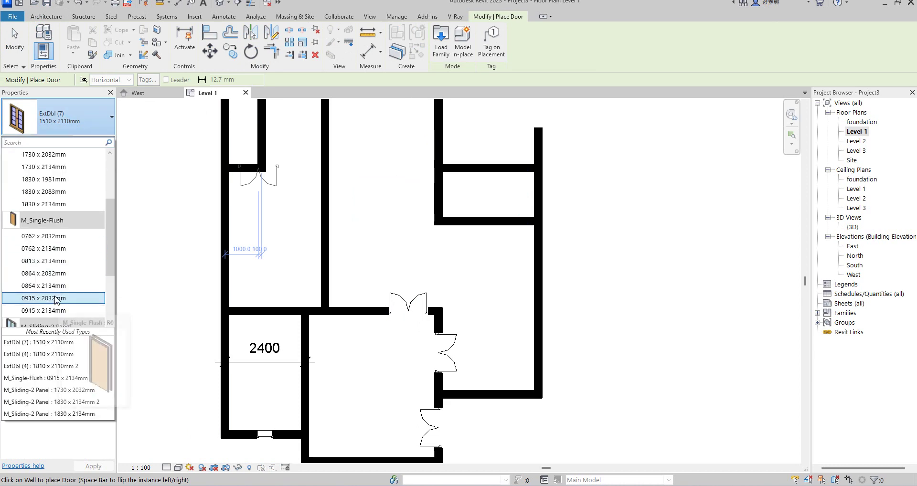
click(52, 293)
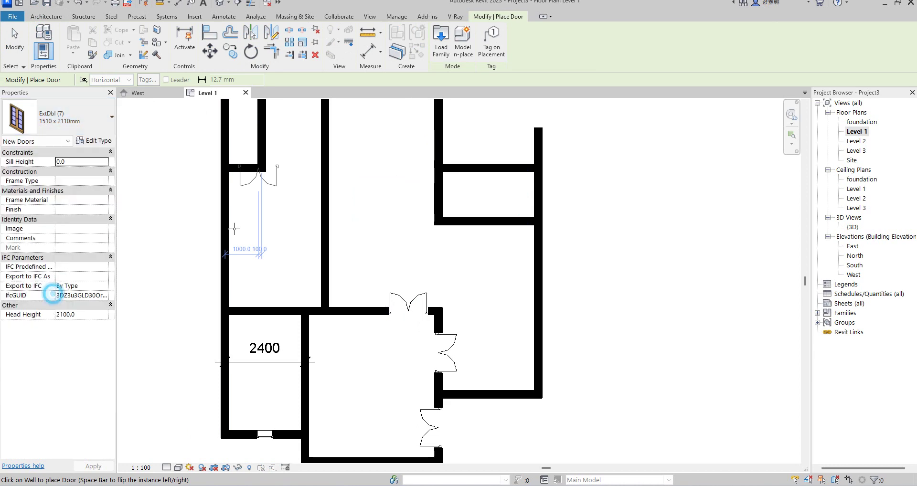
click(443, 195)
scroll(474, 164, down, 2)
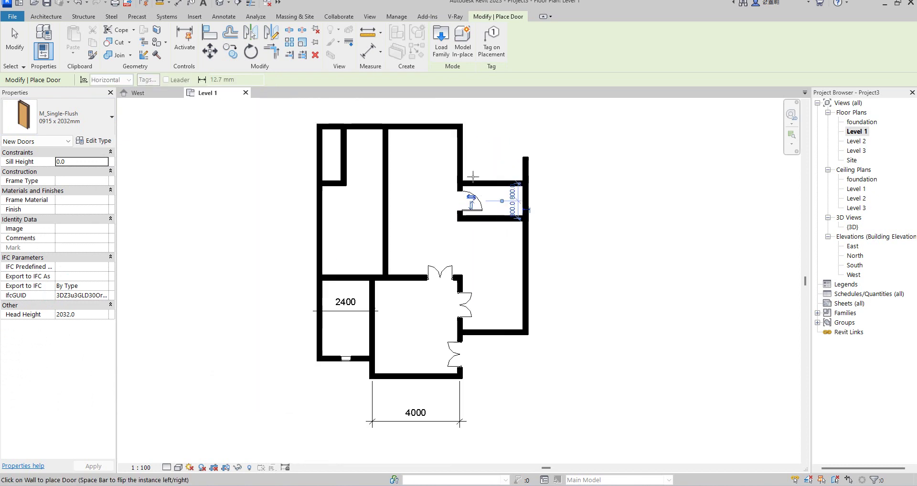
scroll(473, 164, up, 1)
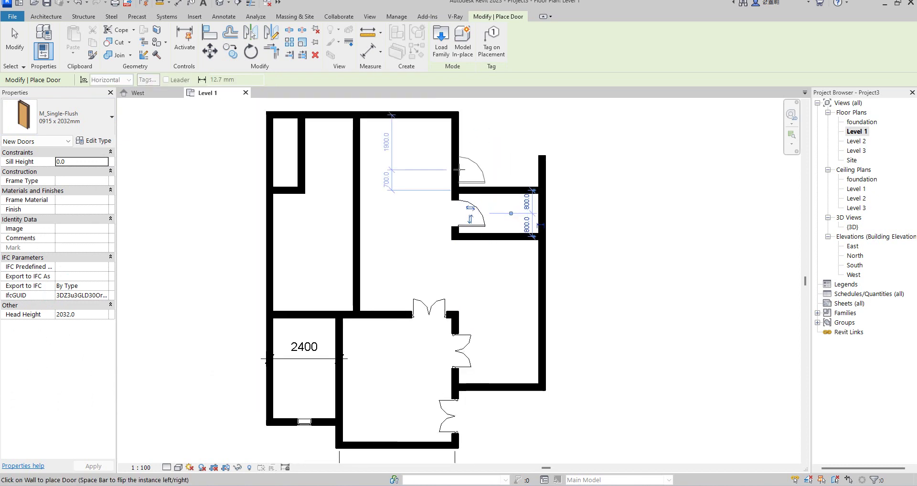
click(459, 171)
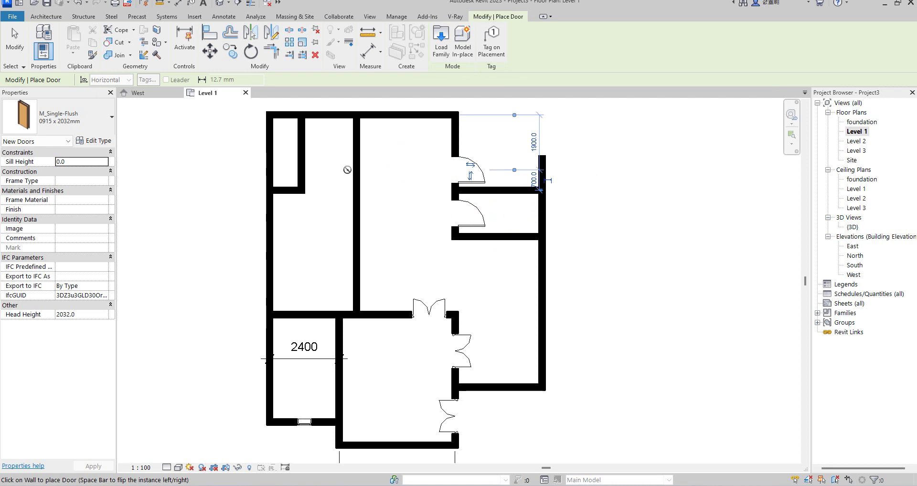
Place a matching single-flush door in the northwest enclosure's east wall, 600 north of its south wall.
scroll(299, 180, up, 2)
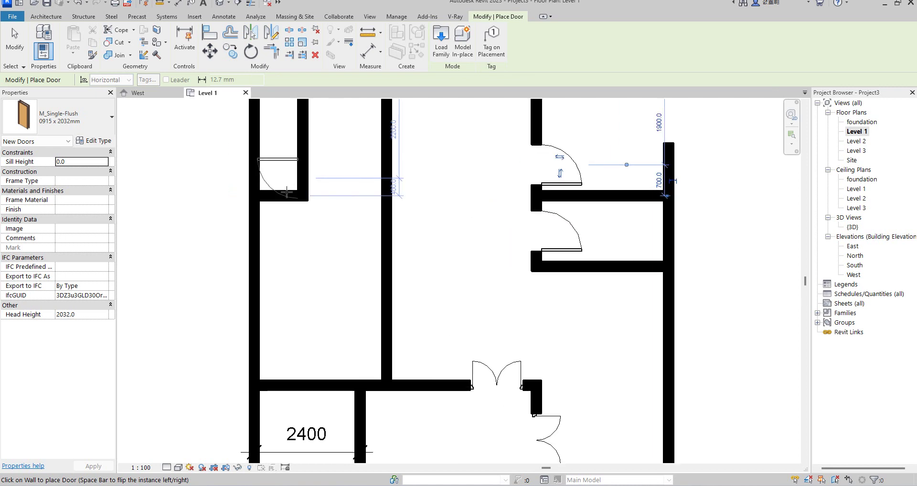
click(300, 168)
scroll(300, 168, down, 3)
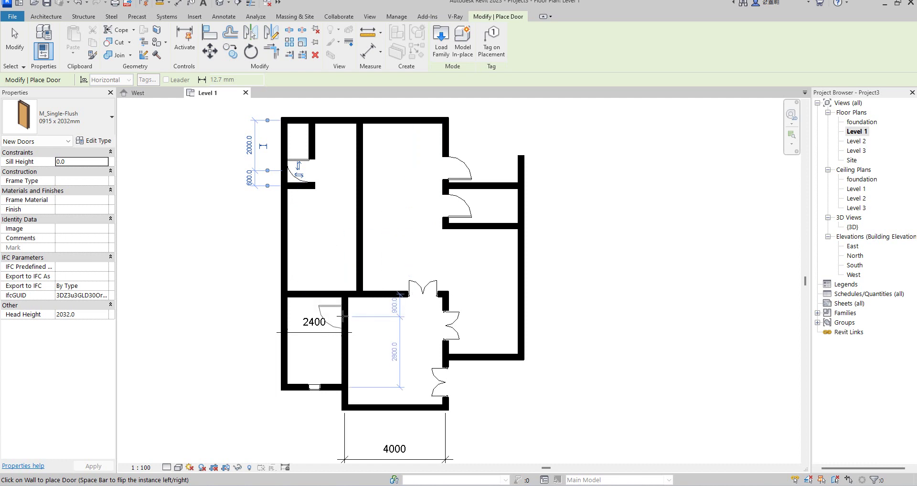
Try a single-flush door near the north end of the partition between the two front rooms, and delete it.
scroll(343, 315, up, 2)
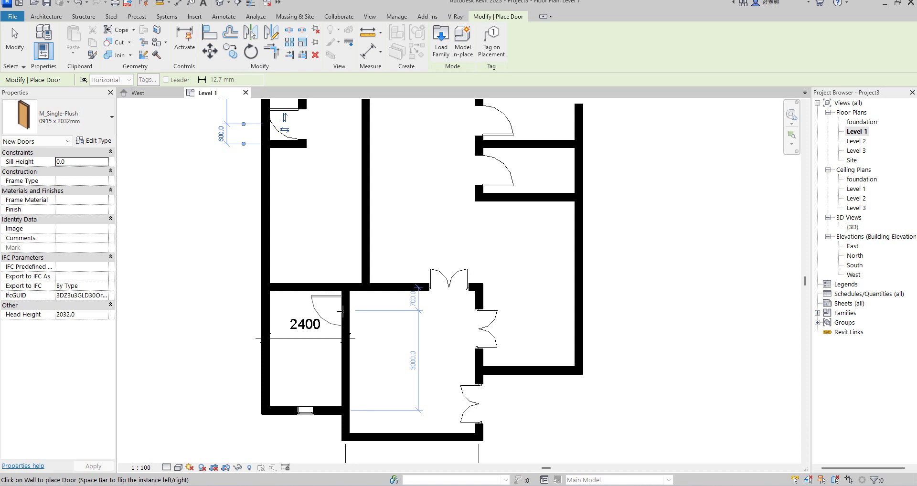
right_click(389, 204)
click(422, 199)
right_click(422, 199)
click(441, 205)
click(328, 323)
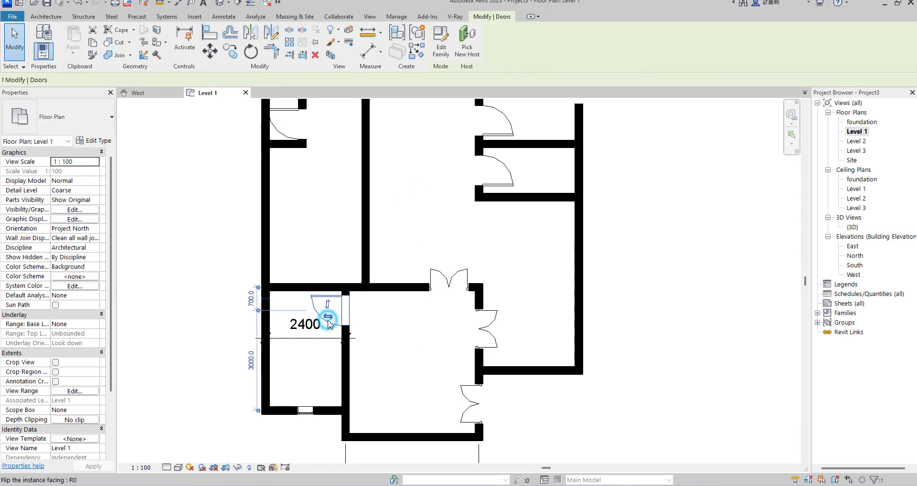
key(Delete)
Shorten the front partition's north end to a 3400 length and move the east-west wall north to 4100 from the west room's front wall.
click(346, 310)
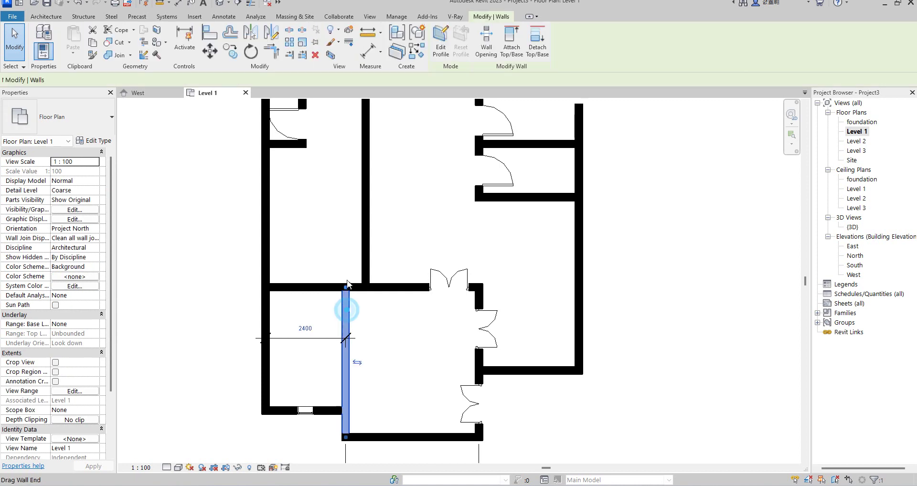
drag(346, 287, 346, 324)
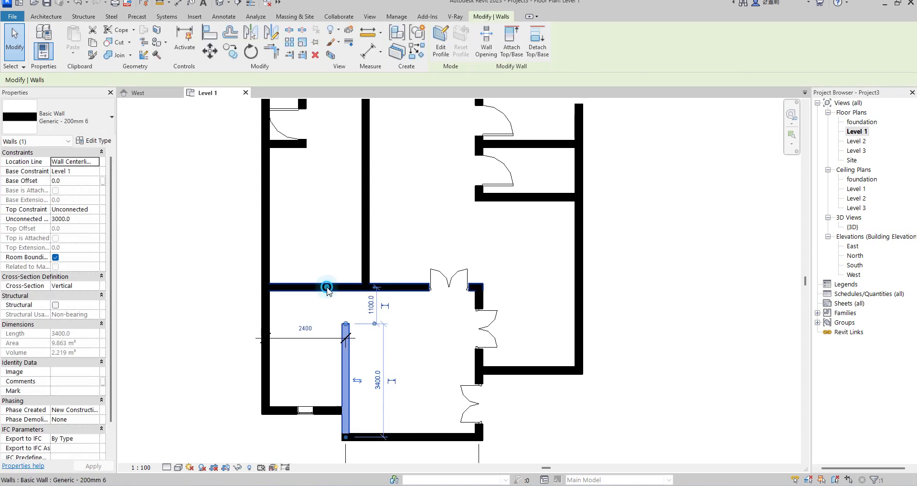
click(339, 289)
drag(340, 289, 339, 271)
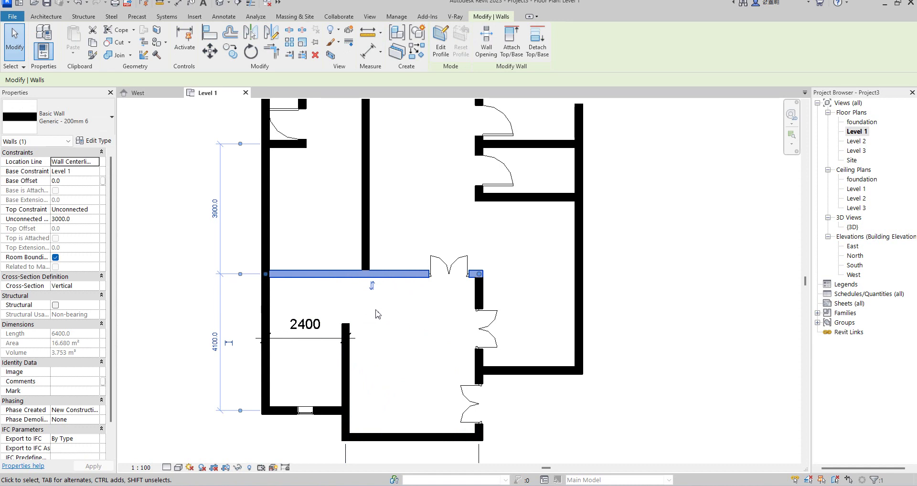
Delete the 2400 dimension across the west front room.
click(306, 337)
key(Delete)
scroll(387, 343, down, 4)
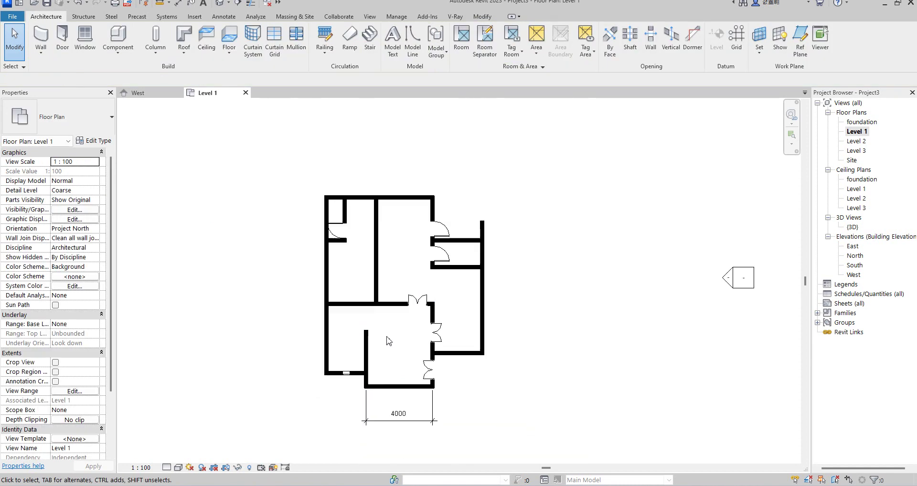
Nudge the northwest enclosure's east wall slightly east and flip the hand of its single-flush door.
scroll(382, 305, up, 3)
scroll(382, 333, up, 2)
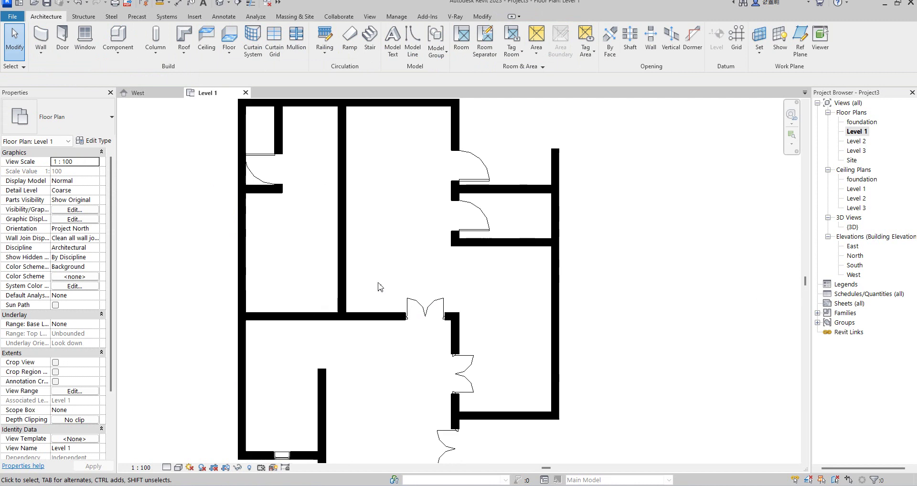
scroll(375, 297, down, 3)
scroll(302, 231, up, 2)
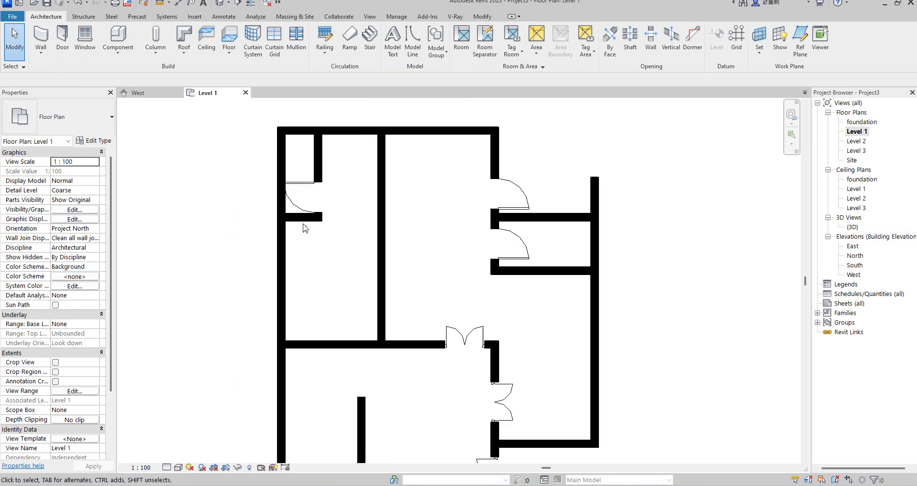
click(303, 194)
click(320, 174)
key(Right)
key(Right)
click(306, 185)
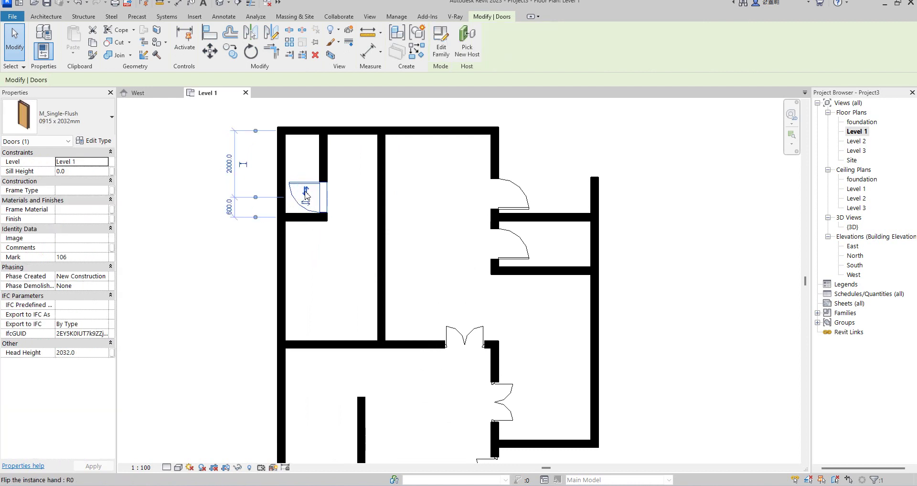
click(318, 268)
Delete the 4000 dimension below the front wall.
scroll(318, 287, down, 2)
scroll(382, 287, up, 2)
scroll(377, 279, down, 2)
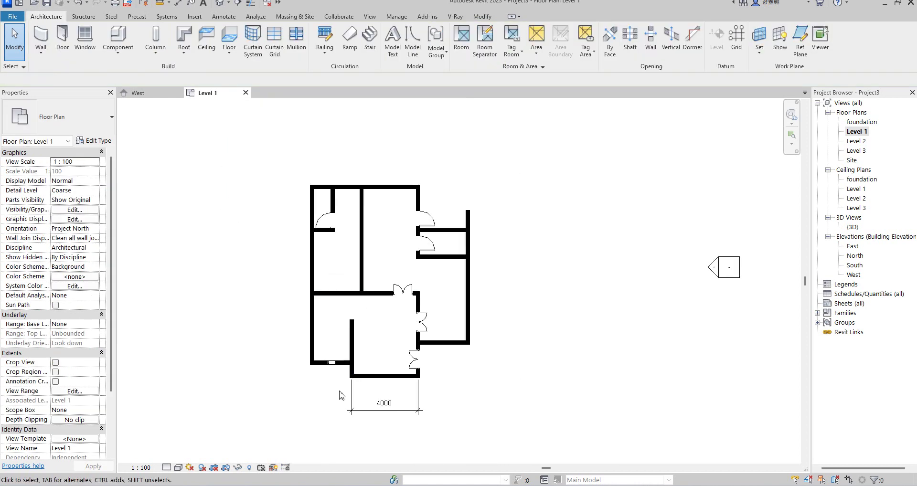
click(420, 414)
key(Delete)
scroll(436, 303, up, 1)
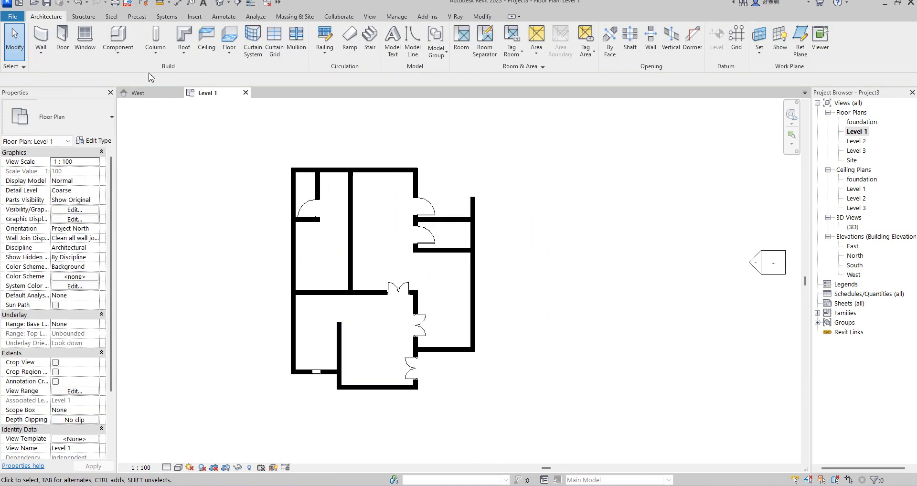
Start an architectural floor of type tiles 5 and pick boundary lines along the outer west, back and extension east walls.
click(229, 53)
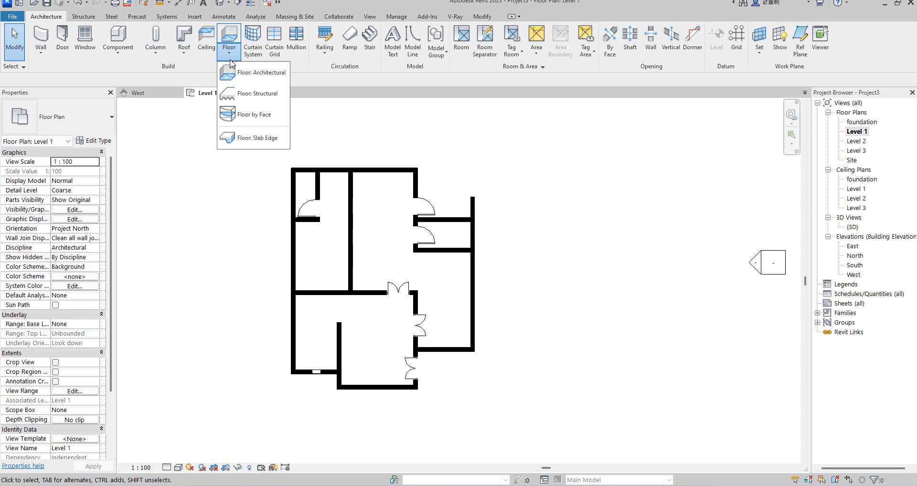
click(260, 70)
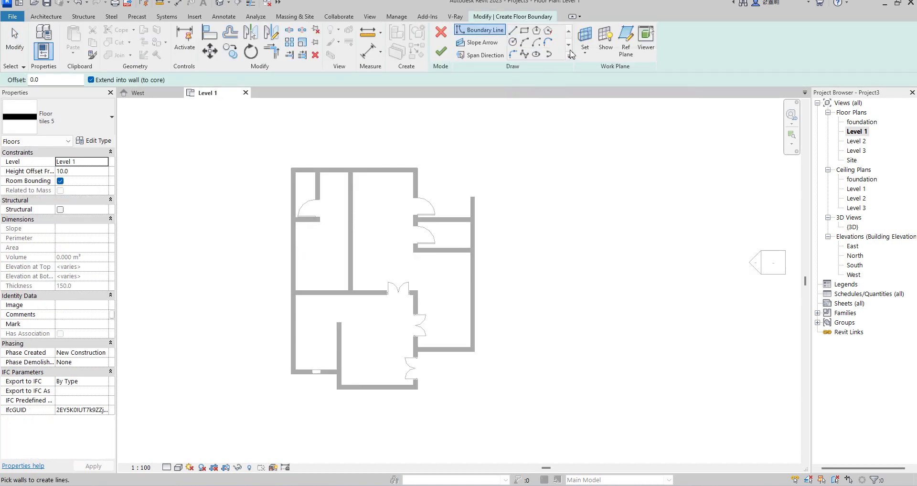
click(568, 56)
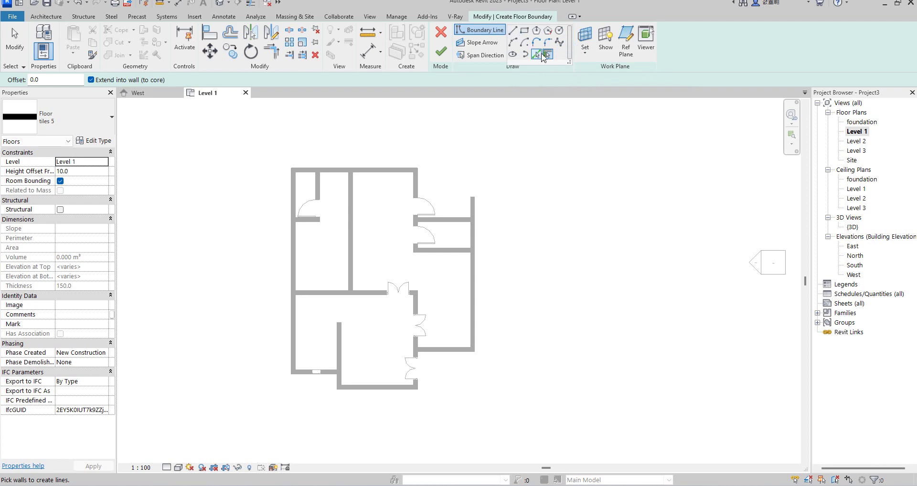
click(290, 186)
click(323, 165)
click(474, 203)
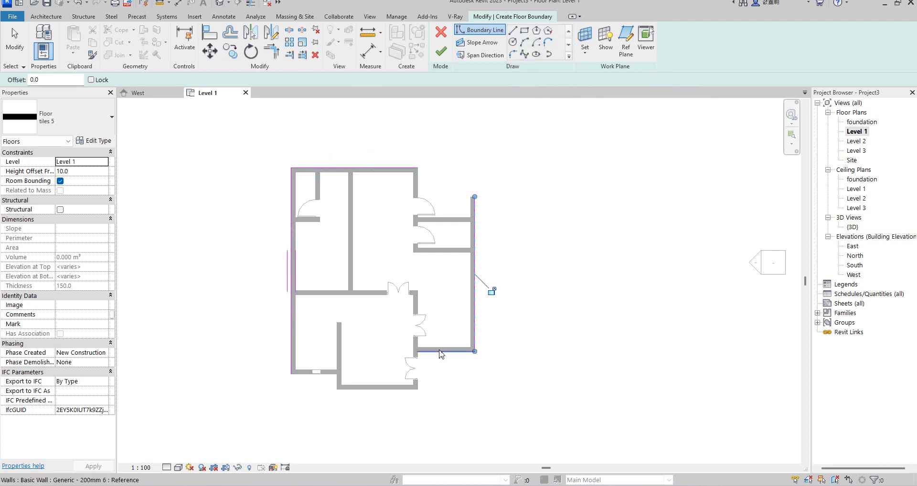
Pick floor boundary lines along the front walls and the stepped wall between them, and trim the frontmost line to a corner with the east line.
click(378, 387)
scroll(355, 376, up, 3)
click(332, 375)
click(318, 387)
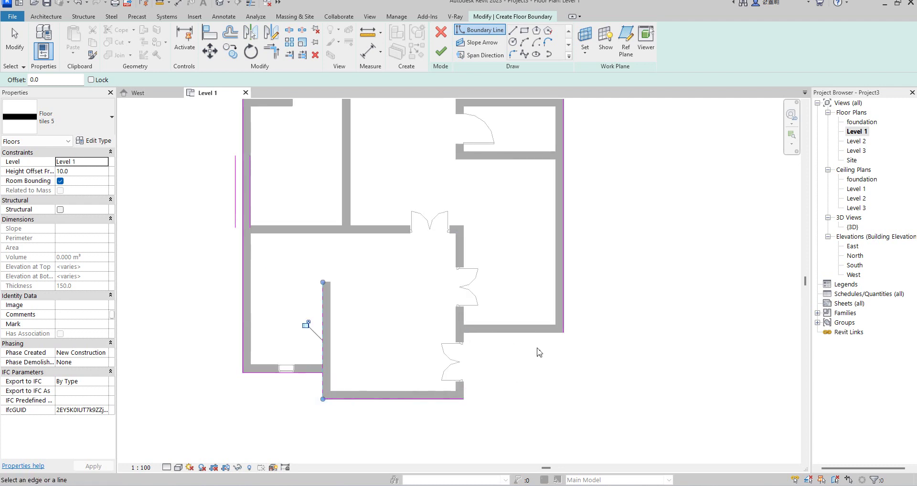
click(276, 51)
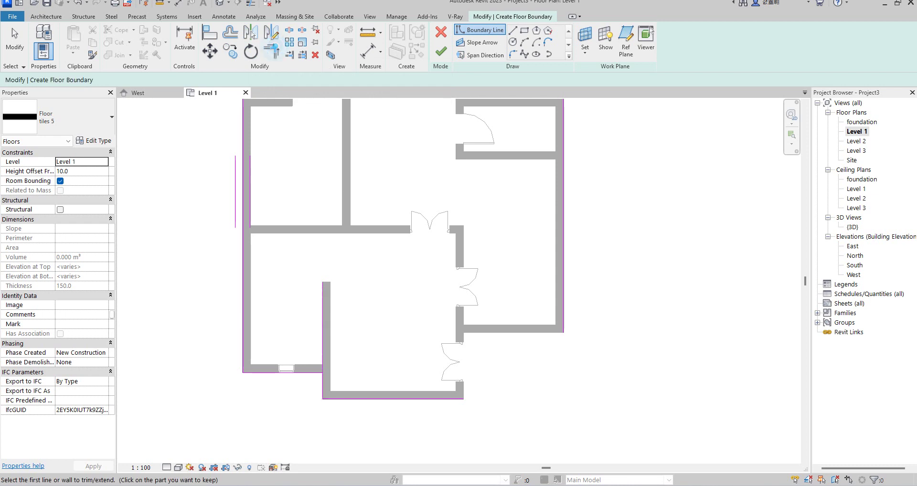
click(432, 399)
click(564, 317)
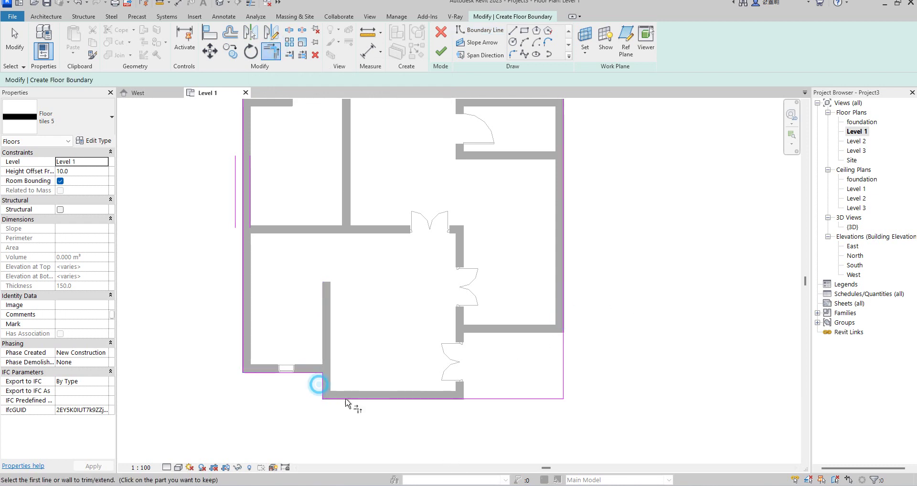
Draw boundary lines closing the notch between the extension's northeast end and the back wall, and finish the tiles 5 floor.
scroll(315, 268, down, 3)
scroll(391, 254, up, 1)
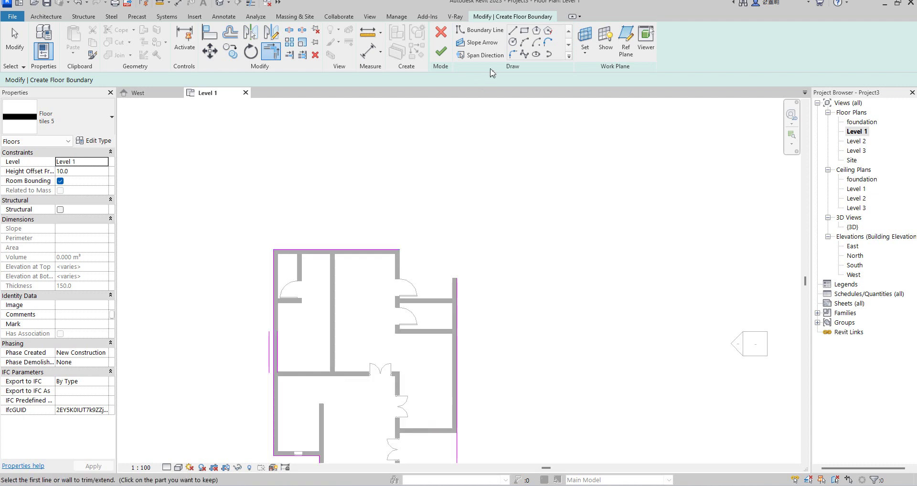
click(513, 30)
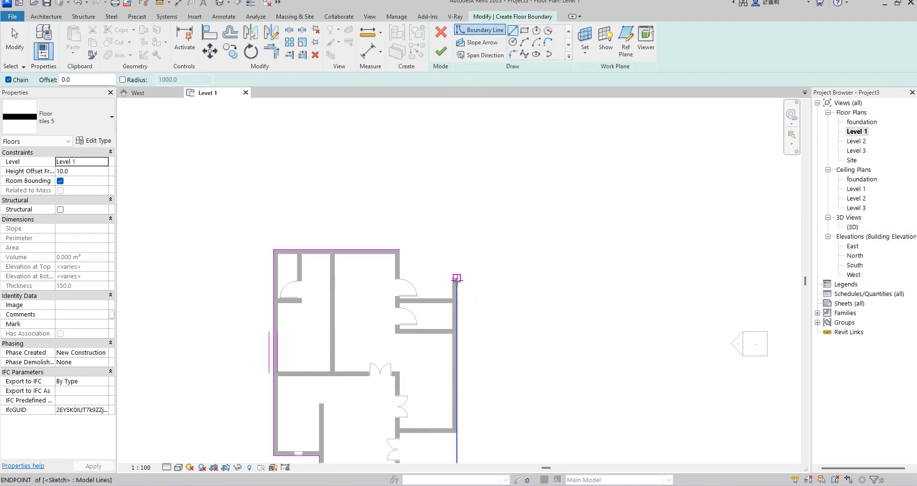
click(456, 278)
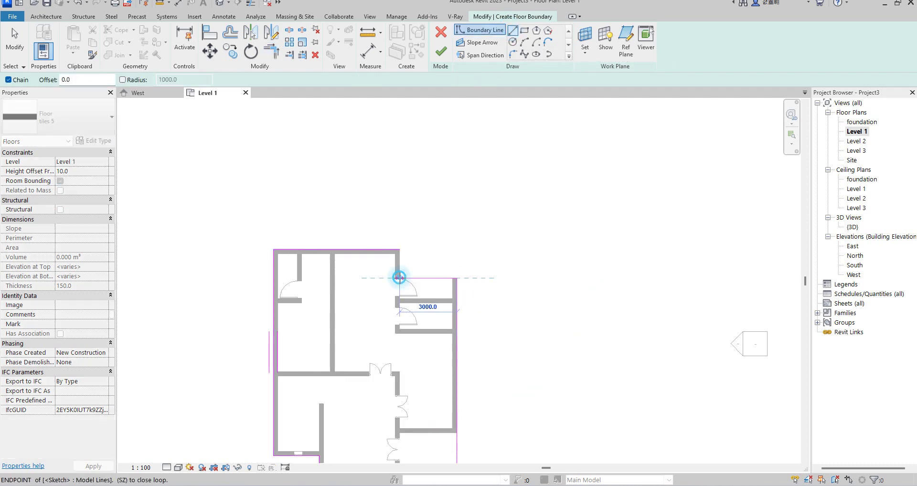
key(Escape)
scroll(466, 206, down, 2)
right_click(466, 207)
click(517, 215)
click(439, 52)
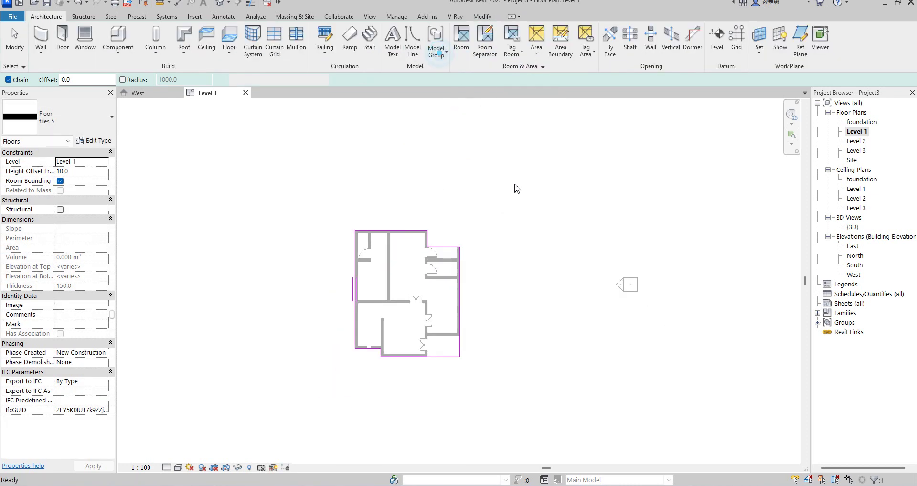
click(520, 202)
Add aligned dimensions across the inner widths of the northwest room and the back middle room beside it.
scroll(370, 321, up, 2)
scroll(525, 306, up, 2)
scroll(469, 371, down, 1)
scroll(468, 399, up, 1)
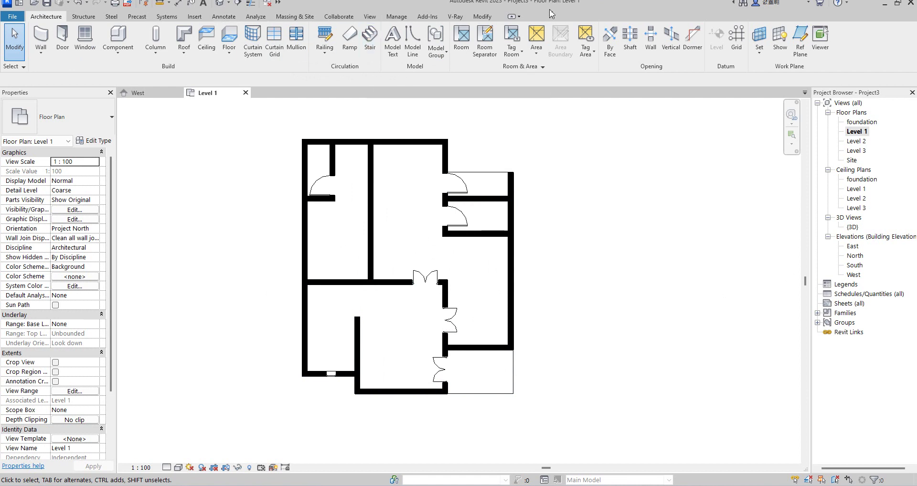
click(481, 17)
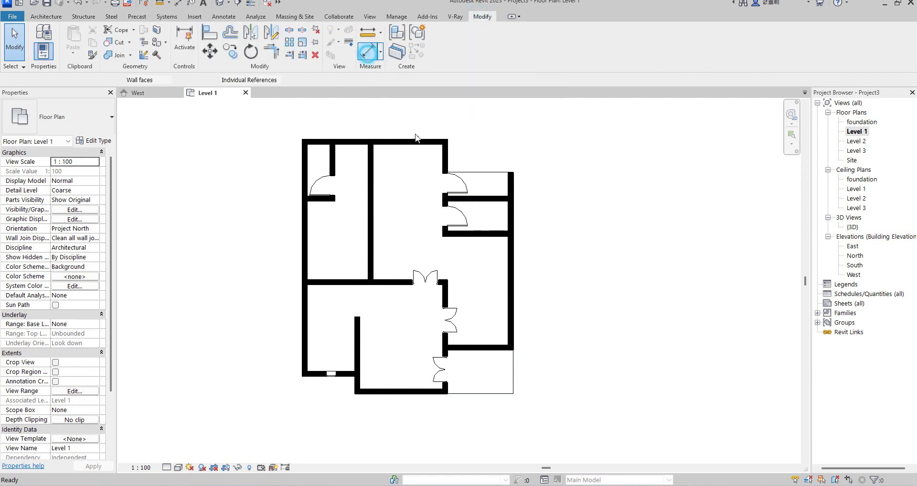
click(369, 58)
click(308, 244)
click(369, 249)
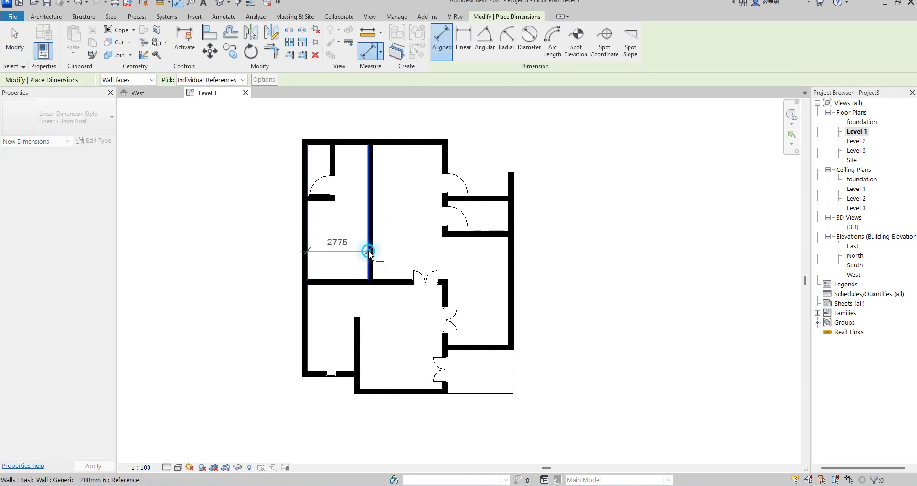
click(329, 251)
click(374, 204)
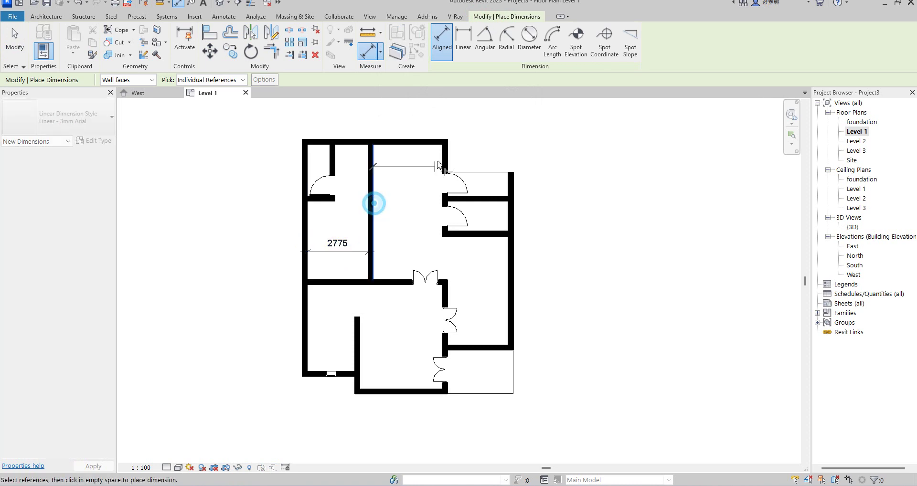
click(439, 159)
click(403, 237)
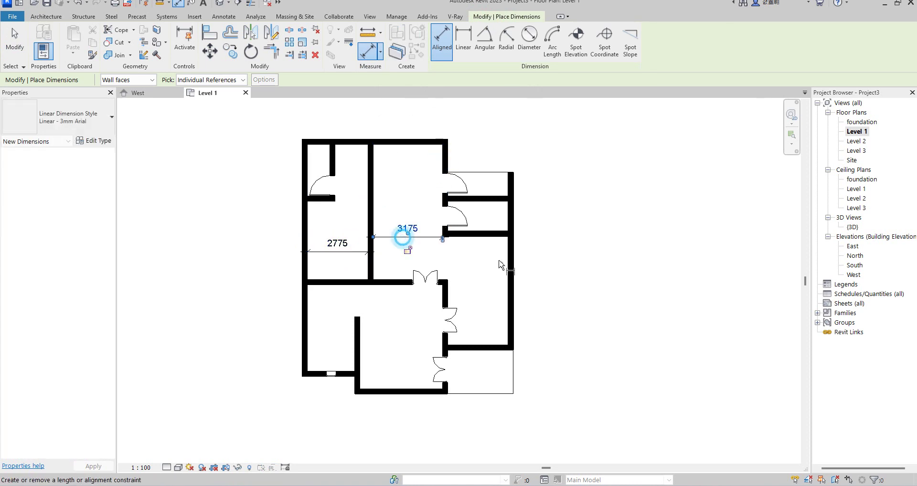
Dimension the north-south depths of the three east extension spaces, from the large space up to the floor's north edge.
click(473, 236)
click(492, 345)
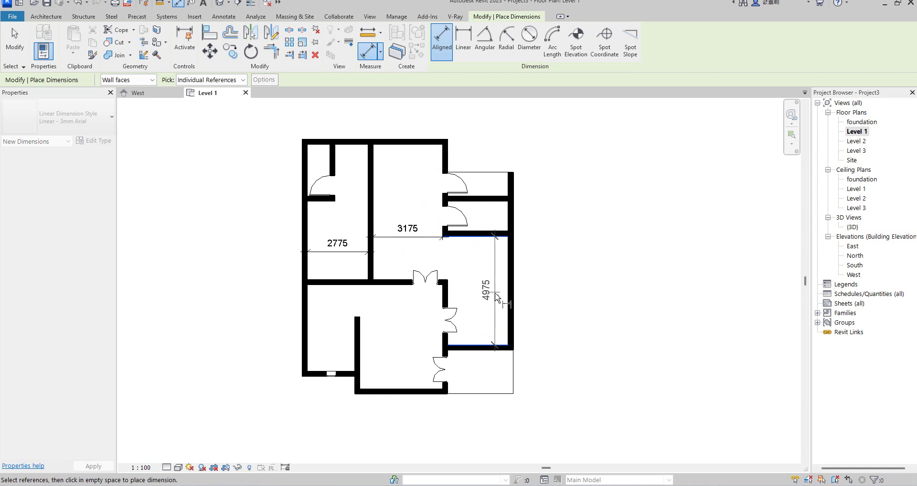
click(496, 288)
click(484, 233)
click(475, 201)
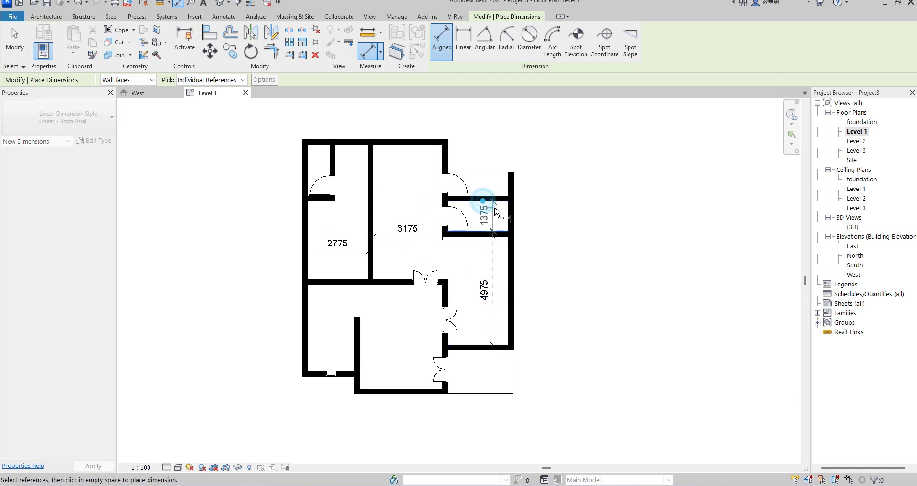
click(488, 208)
click(476, 198)
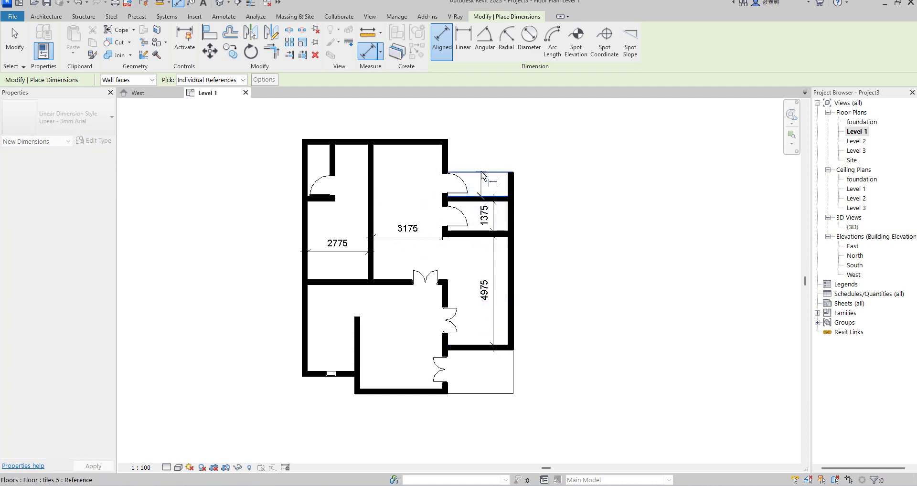
click(492, 155)
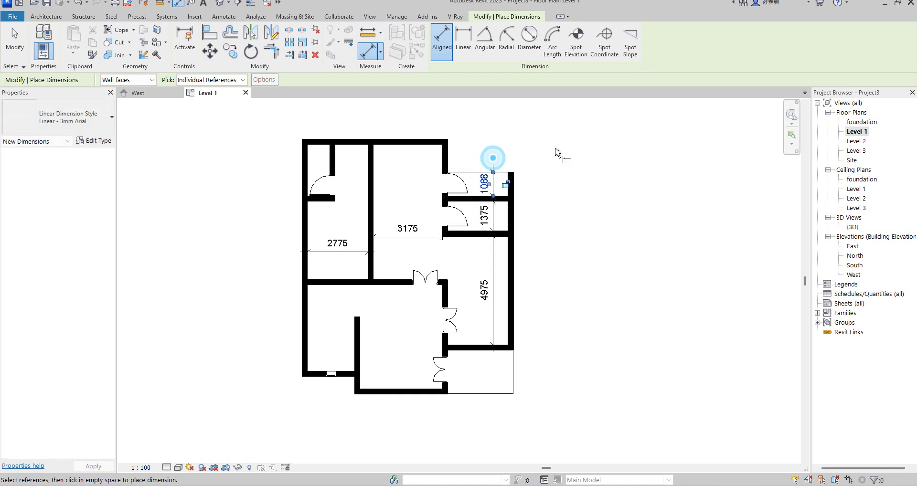
Place a chain dimension below the front covering the widths of the extension, the projecting front room and the west room.
click(511, 334)
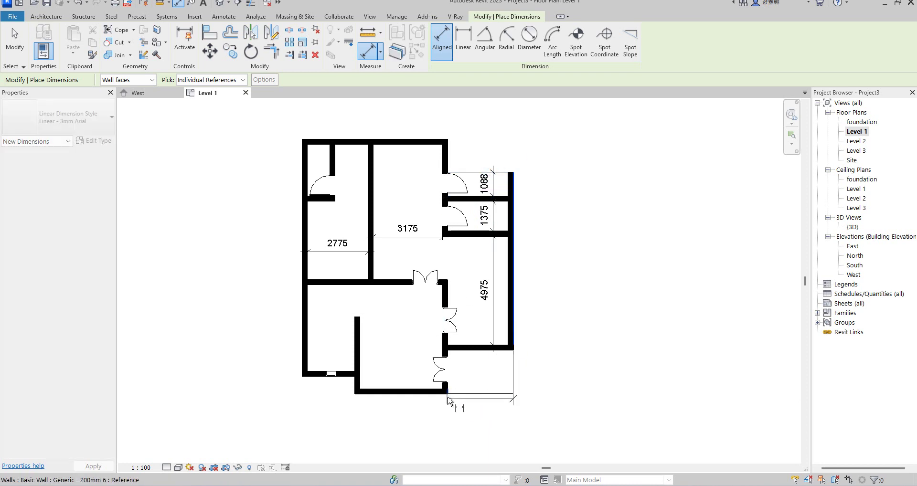
click(449, 393)
click(356, 391)
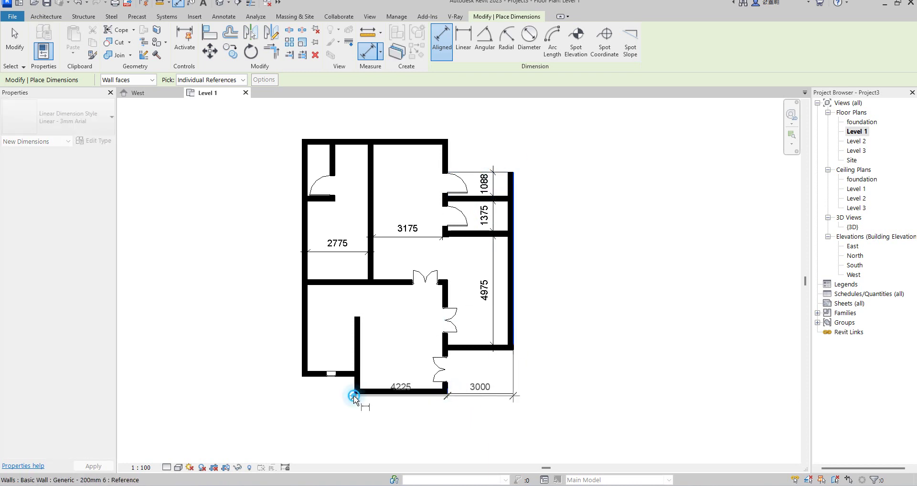
click(303, 367)
click(304, 422)
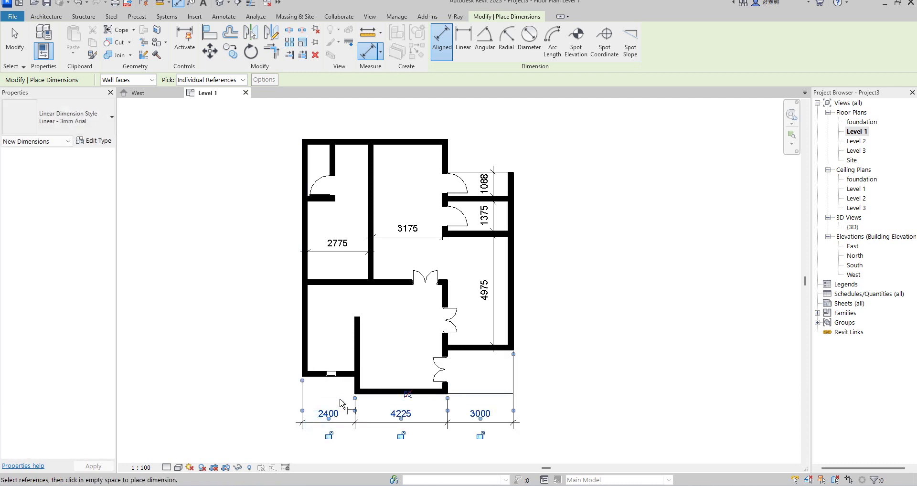
Dimension the overall building depth from the front wall to the back wall, placed outside the extension's east wall.
click(420, 392)
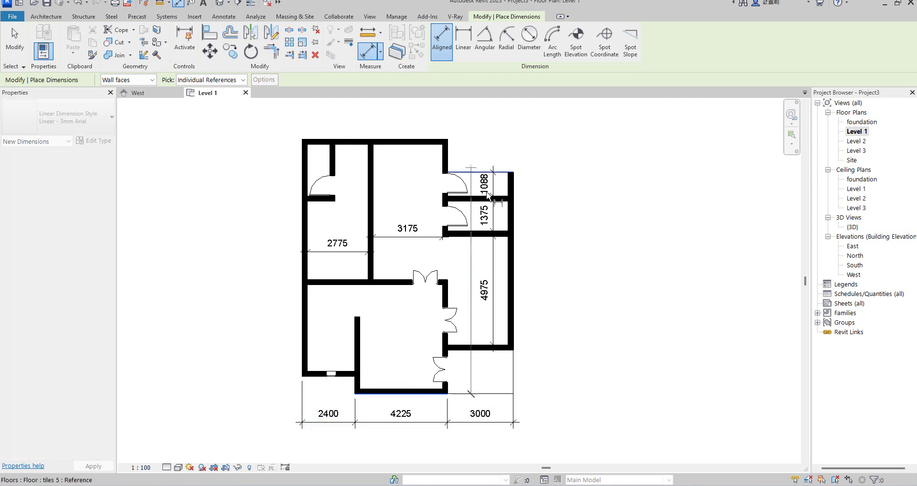
click(417, 139)
click(554, 139)
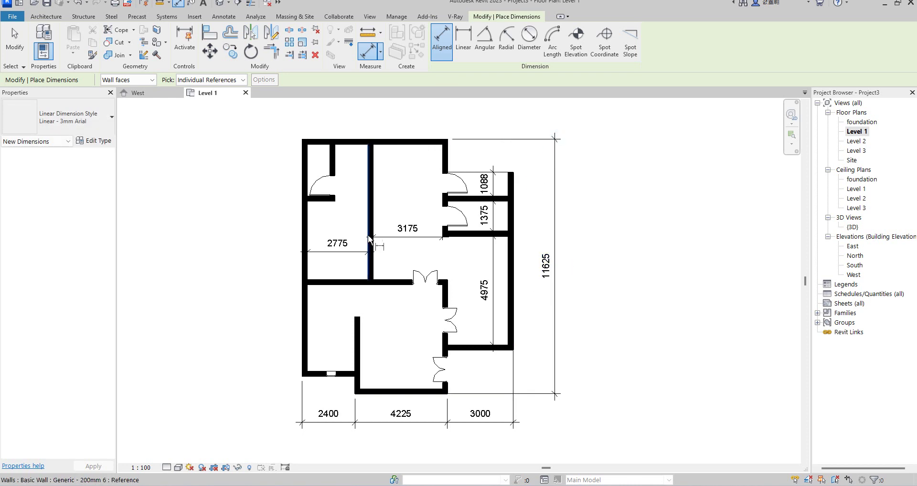
Place a text note reading LIVING in the projecting front room using the 2.5mm Arial 3 type.
scroll(484, 208, down, 2)
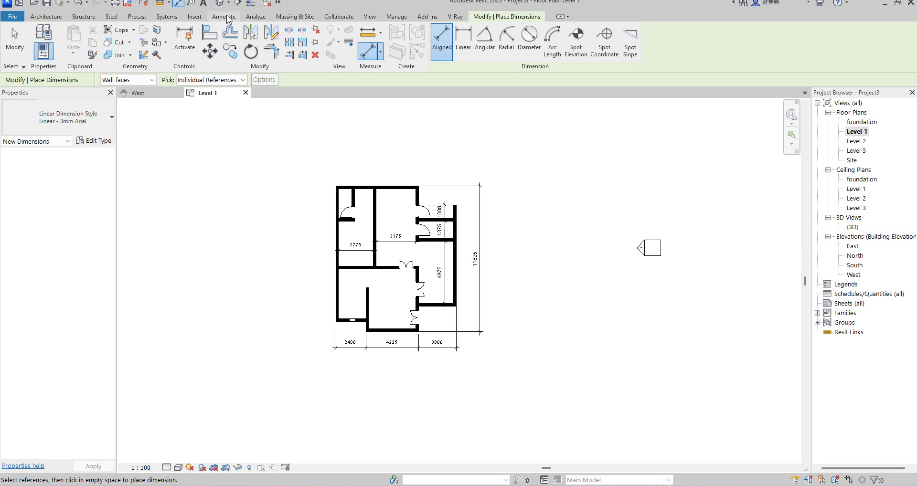
click(203, 4)
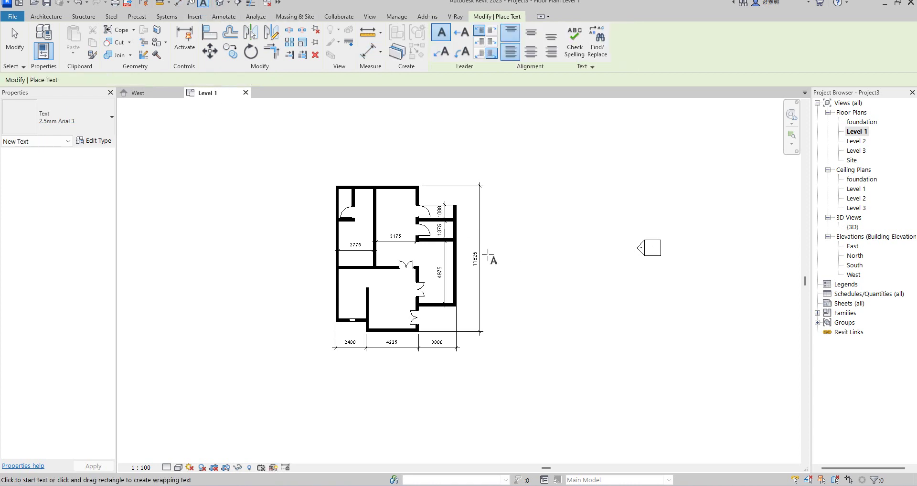
scroll(384, 258, up, 2)
scroll(391, 303, up, 2)
click(375, 318)
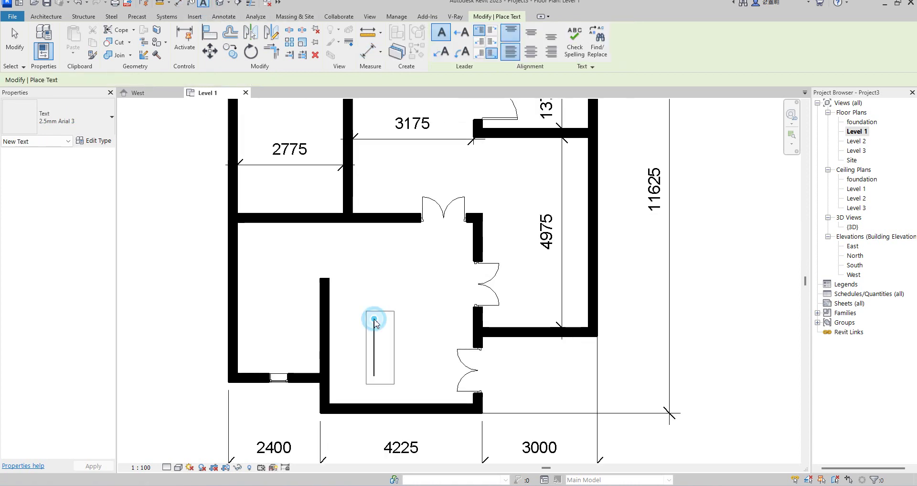
text(LIVIN)
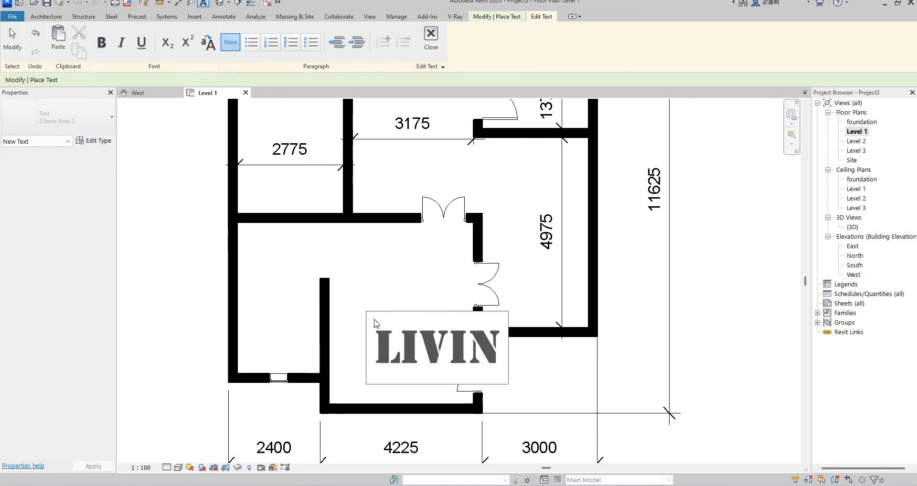
text(G)
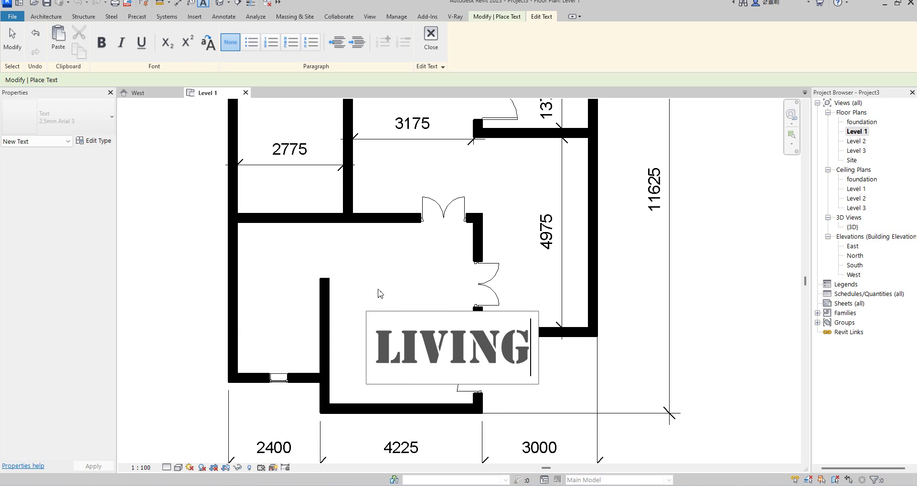
click(370, 292)
Place a text note reading INNER PART in the large space of the east extension.
scroll(480, 281, down, 1)
click(504, 231)
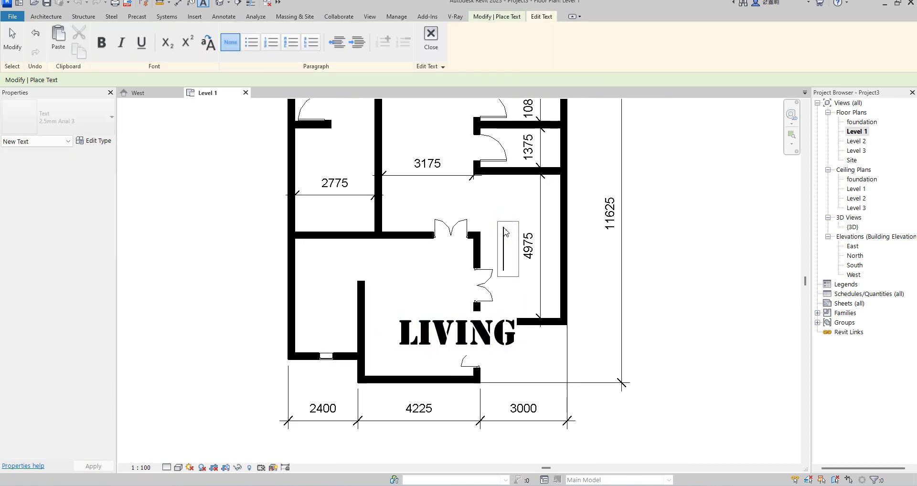
text(PAR)
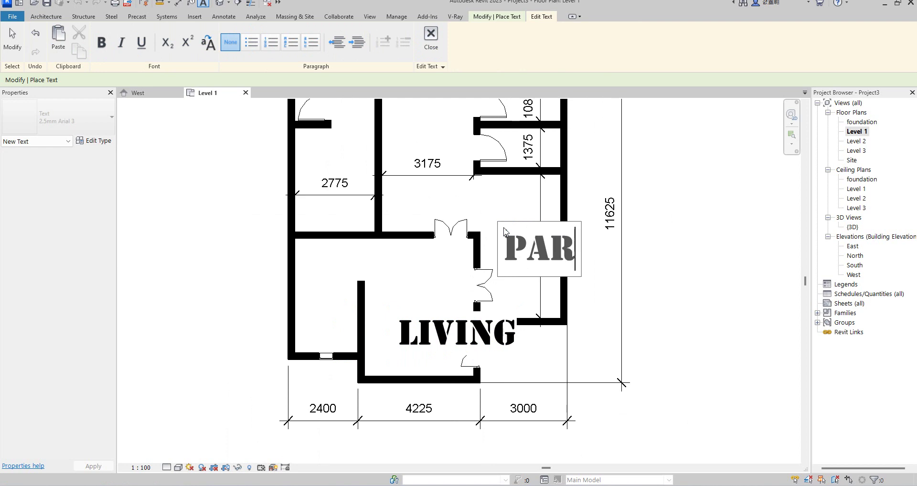
key(BackSpace)
key(BackSpace)
key(BackSpace)
text(INNER PA)
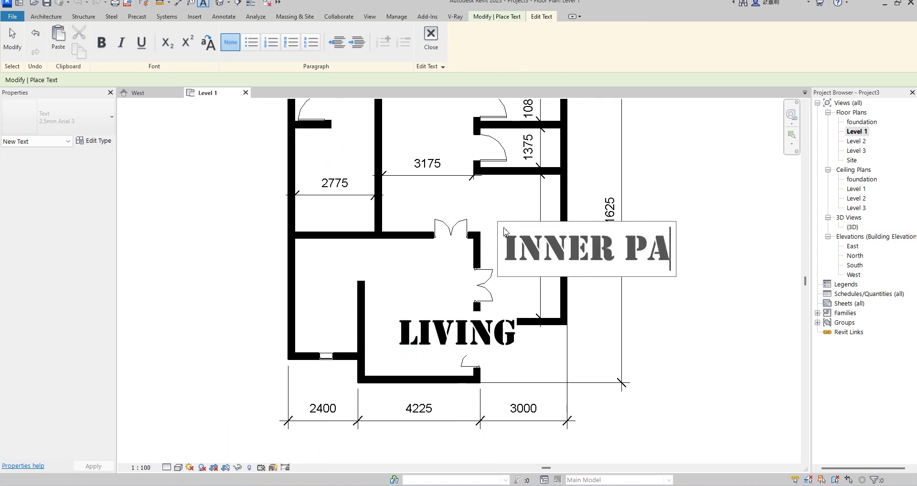
text(RT)
click(635, 200)
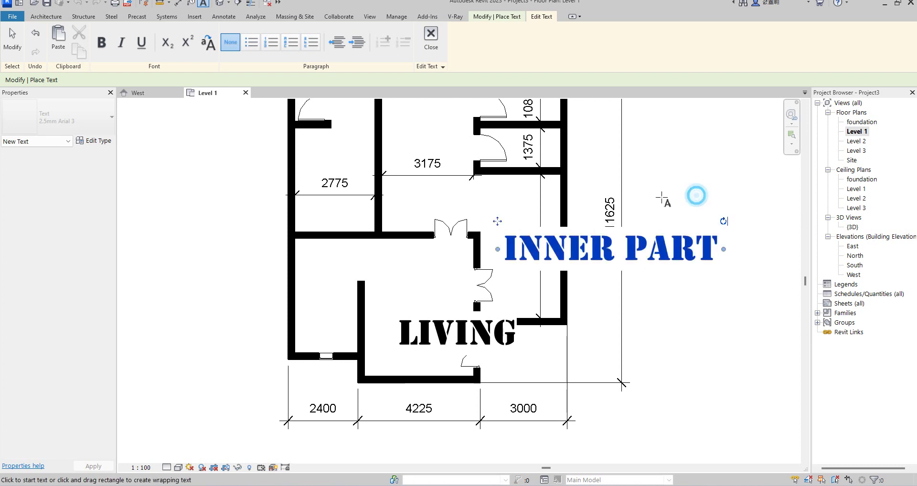
Label the back middle room with a text note reading KITCH/DINING.
scroll(324, 319, down, 2)
scroll(384, 179, up, 2)
click(379, 189)
text(KITCH)
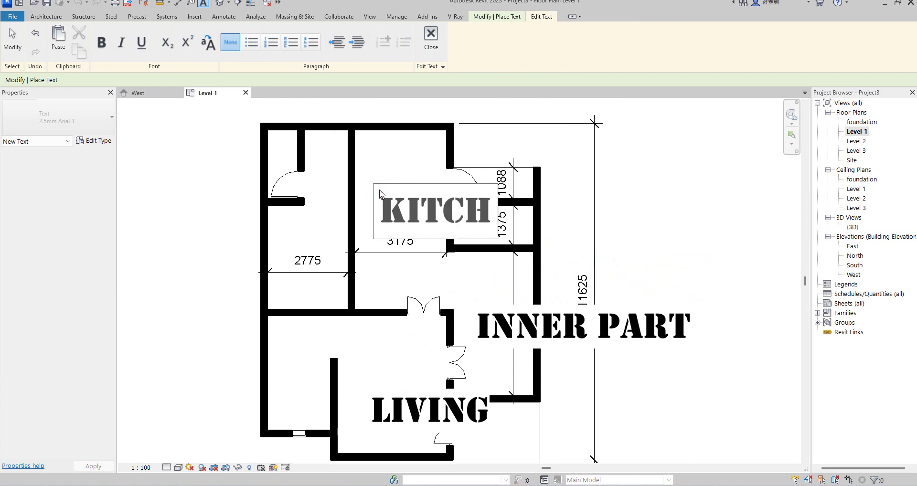
text(/DINING)
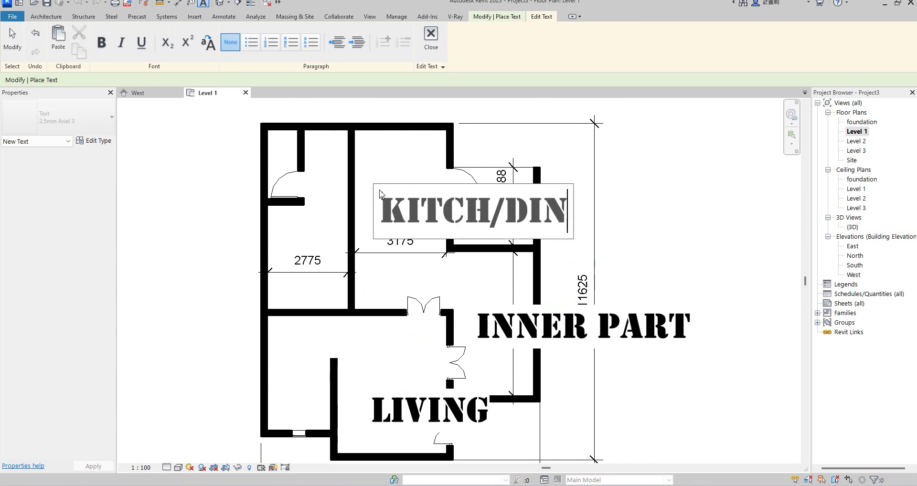
click(540, 139)
Label the northwest room with a text note reading ROOM.
scroll(279, 252, up, 2)
click(280, 251)
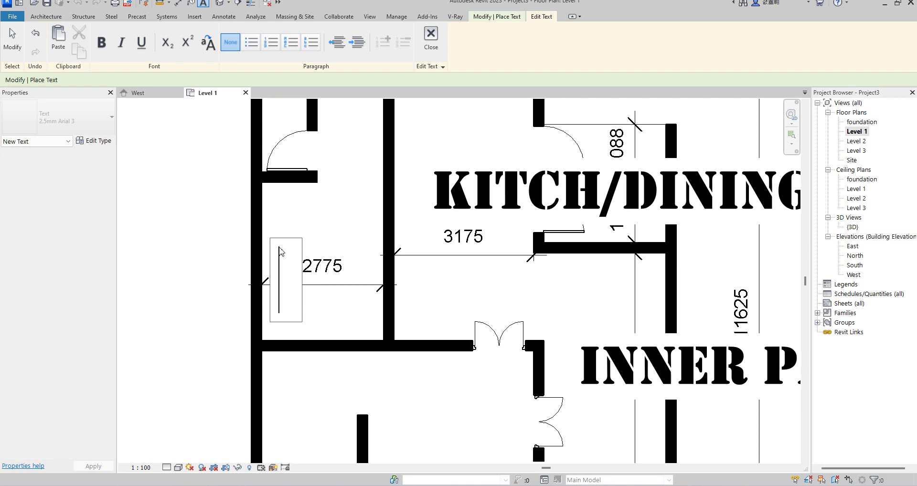
text(ROO)
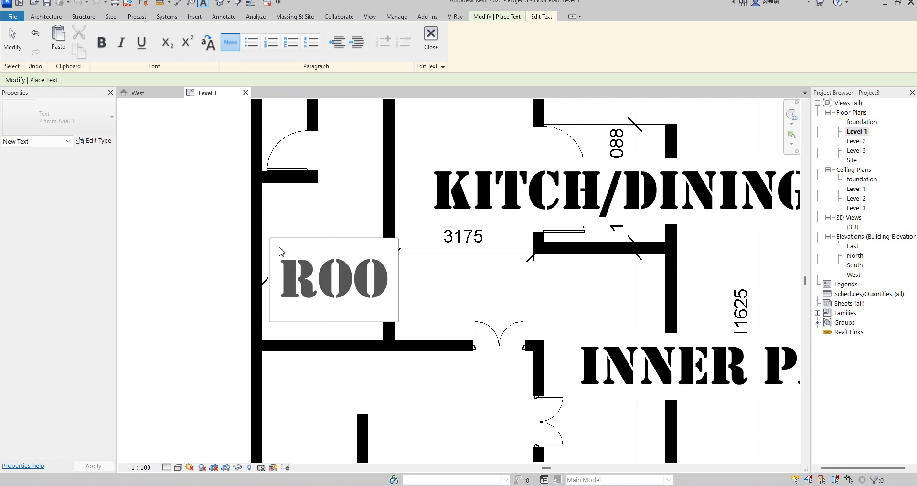
text(M)
click(331, 205)
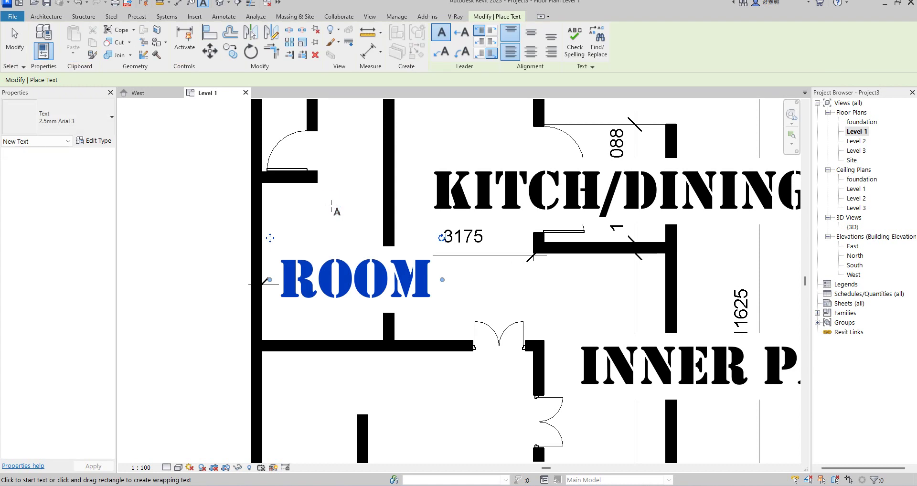
Set the text size of the 2.5mm Arial 3 text type used by the room labels to 2.5 mm.
click(457, 197)
click(101, 141)
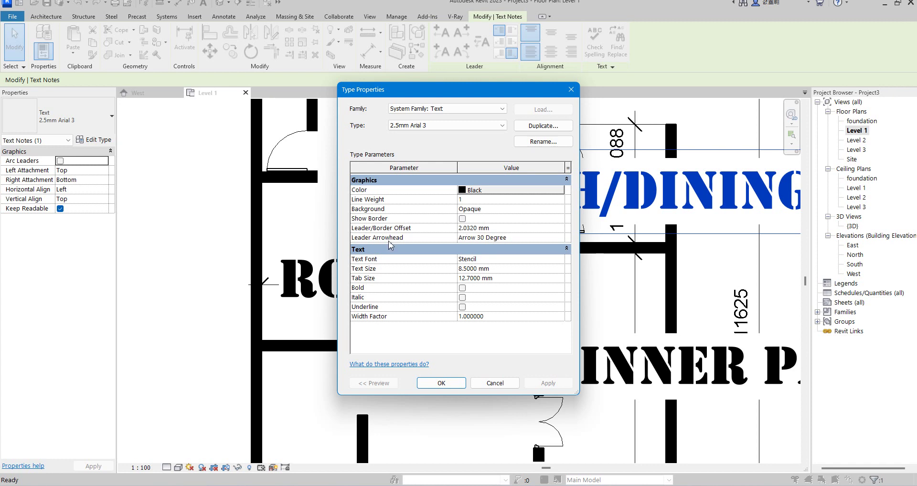
double_click(461, 270)
text(2)
click(441, 382)
Reposition the INNER PART label in the east extension and the KITCH/DINING label in the upper part of the back middle room.
scroll(461, 270, down, 4)
scroll(595, 347, up, 3)
click(593, 341)
click(478, 290)
drag(462, 284, 441, 259)
click(353, 160)
drag(333, 133, 313, 115)
scroll(485, 308, down, 3)
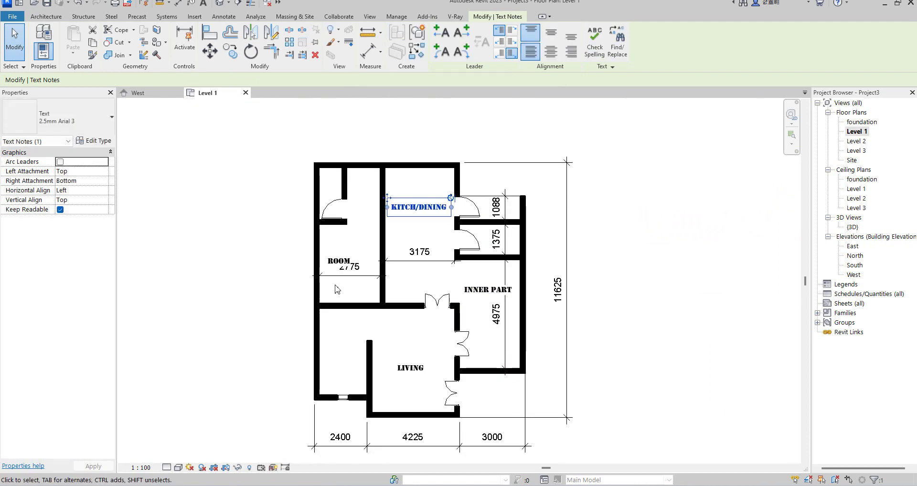
Move the ROOM label clear above the 2775 dimension and nudge the LIVING label within the projecting front room.
scroll(320, 306, up, 3)
click(337, 254)
click(318, 249)
drag(318, 249, 328, 232)
click(435, 417)
scroll(425, 375, down, 3)
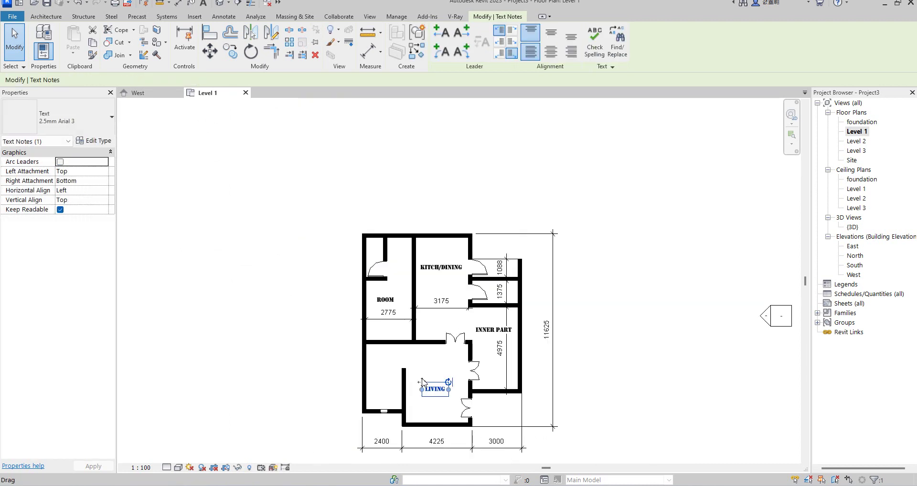
scroll(425, 375, up, 2)
drag(421, 386, 413, 378)
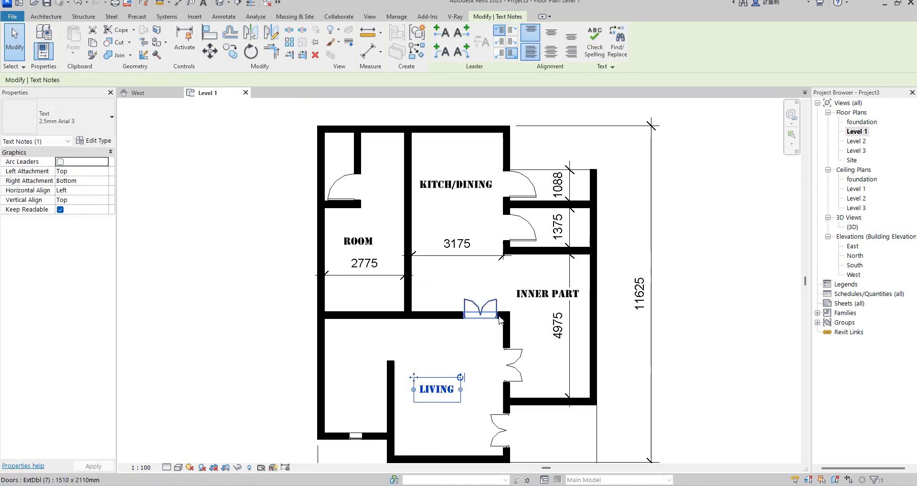
scroll(465, 375, down, 2)
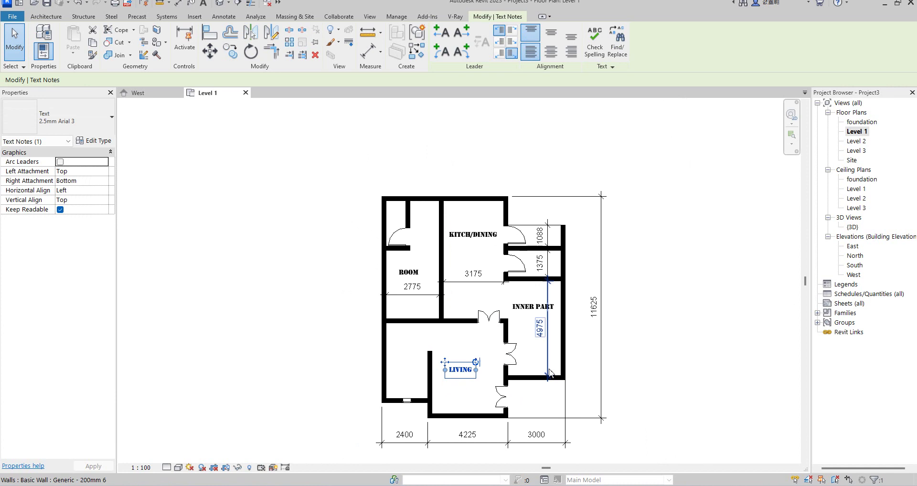
Place a sectional_sofa_6482 component in the living room around the LIVING label.
click(45, 17)
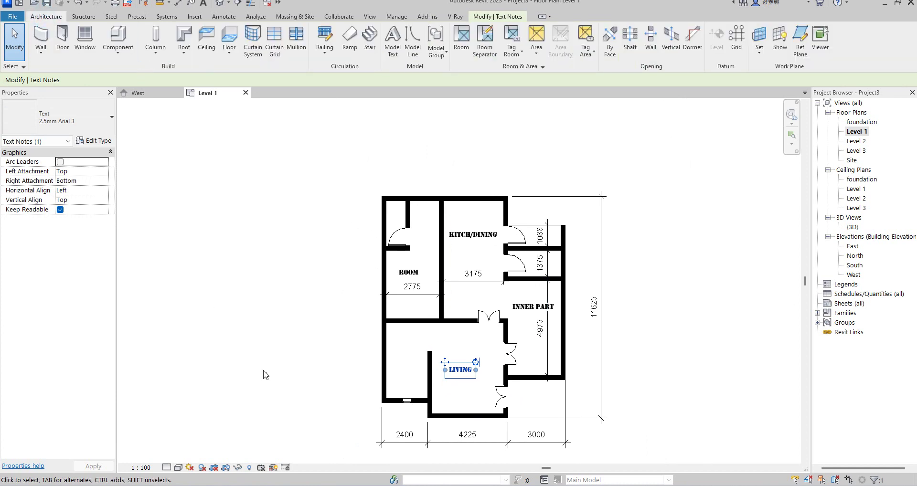
click(118, 38)
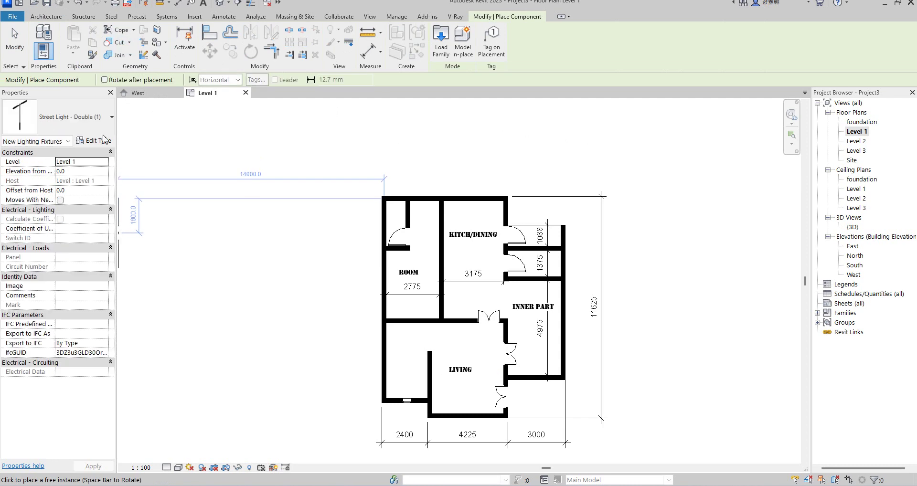
click(102, 117)
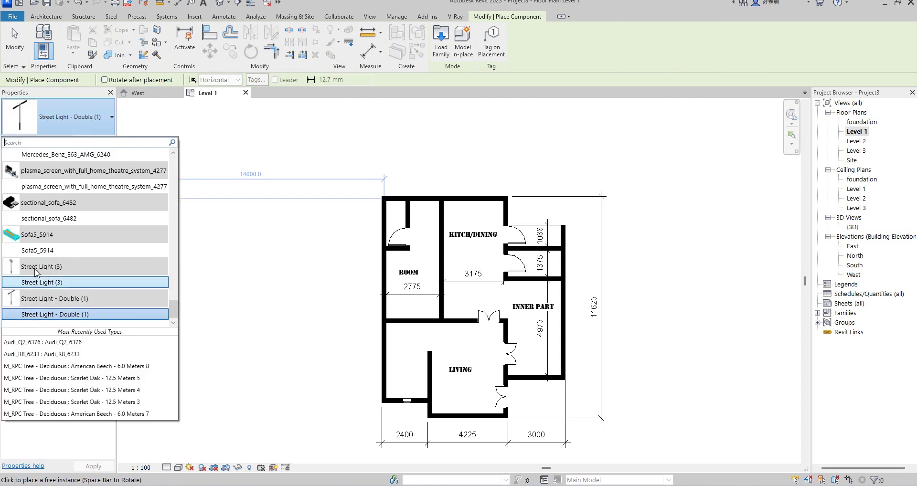
click(57, 219)
scroll(468, 374, up, 2)
click(468, 374)
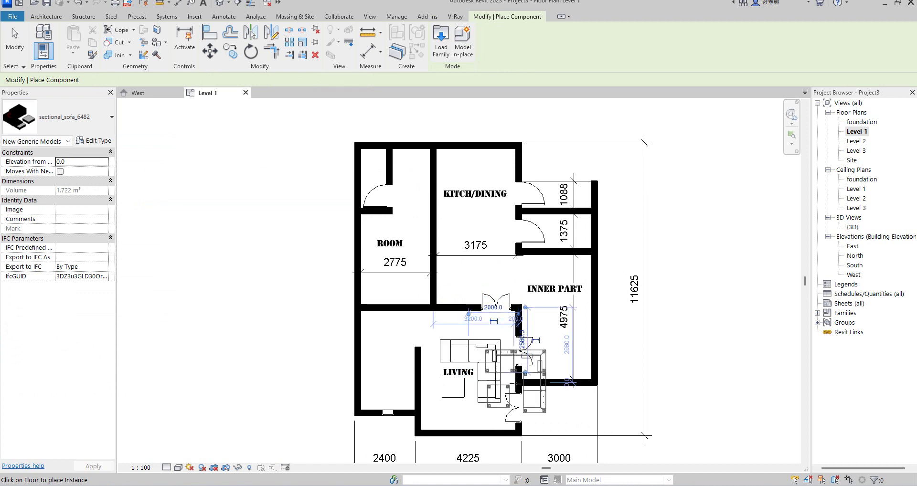
key(Escape)
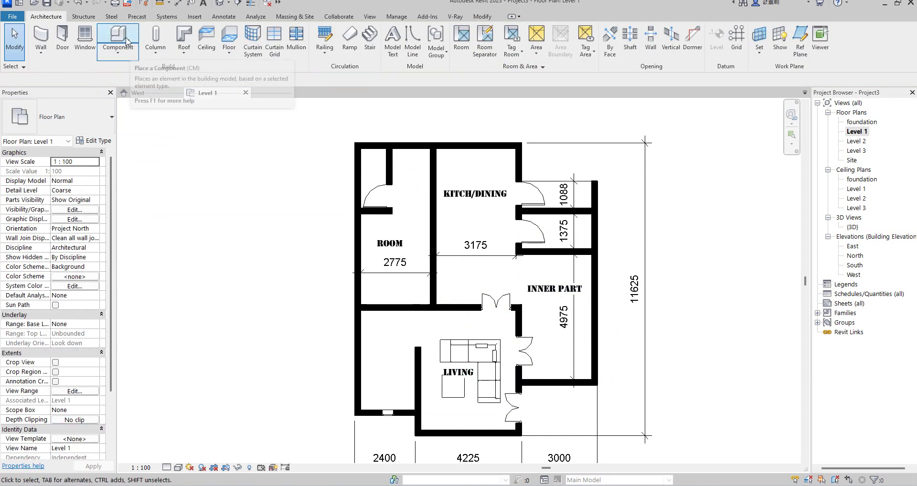
Place an M_Kitchenette - Medium 1372mm 2 component, rotated to run along the kitchen's west wall near the north corner.
click(118, 38)
click(100, 132)
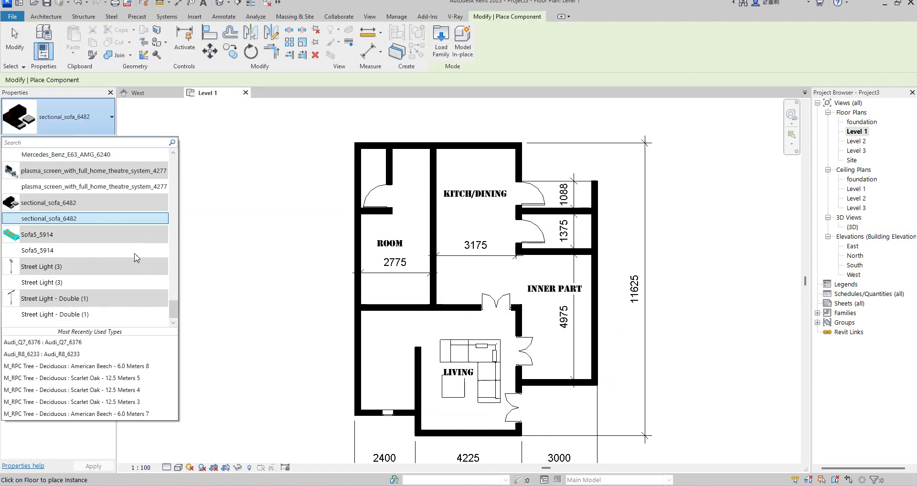
scroll(106, 262, up, 3)
scroll(106, 262, up, 10)
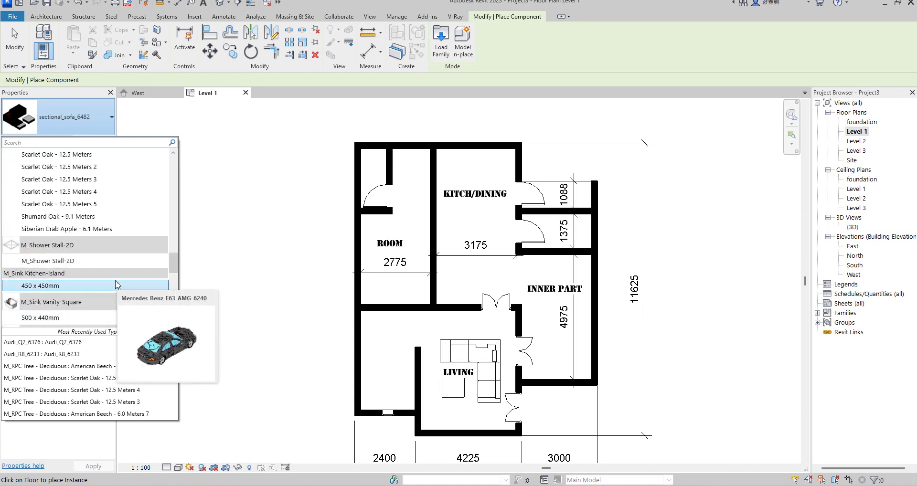
scroll(117, 285, up, 10)
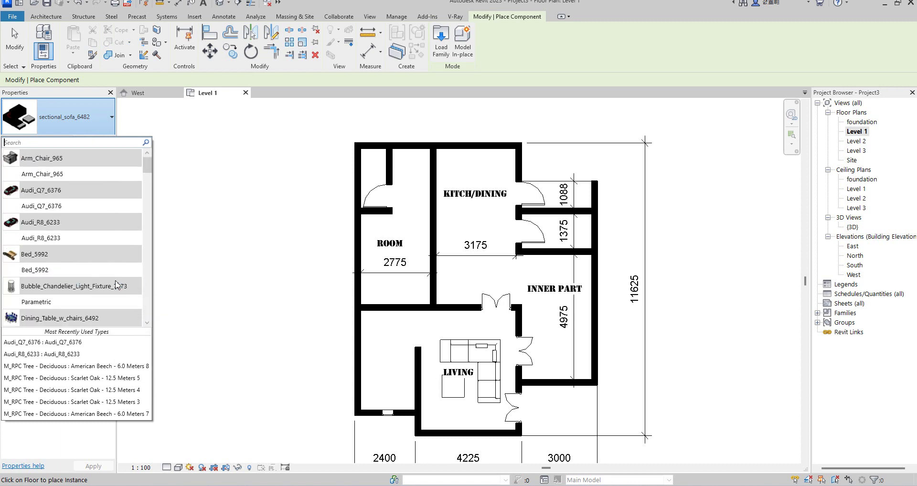
scroll(69, 250, down, 4)
scroll(69, 250, down, 5)
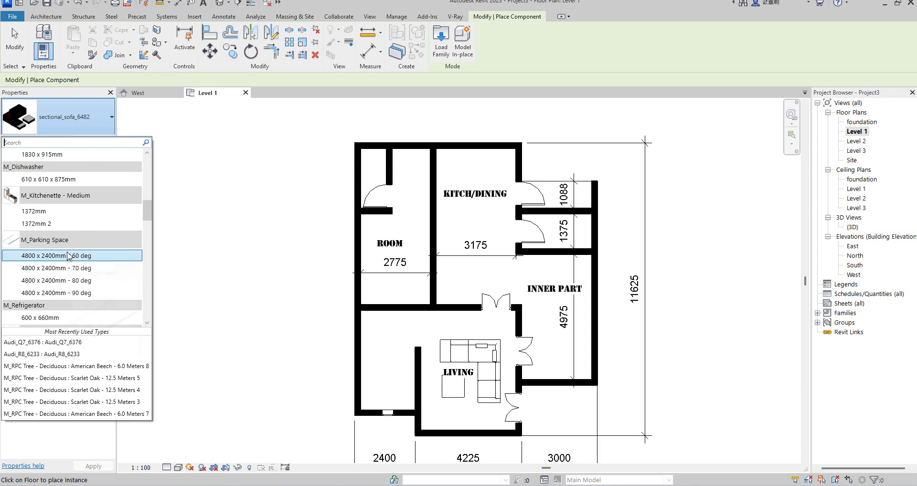
click(39, 223)
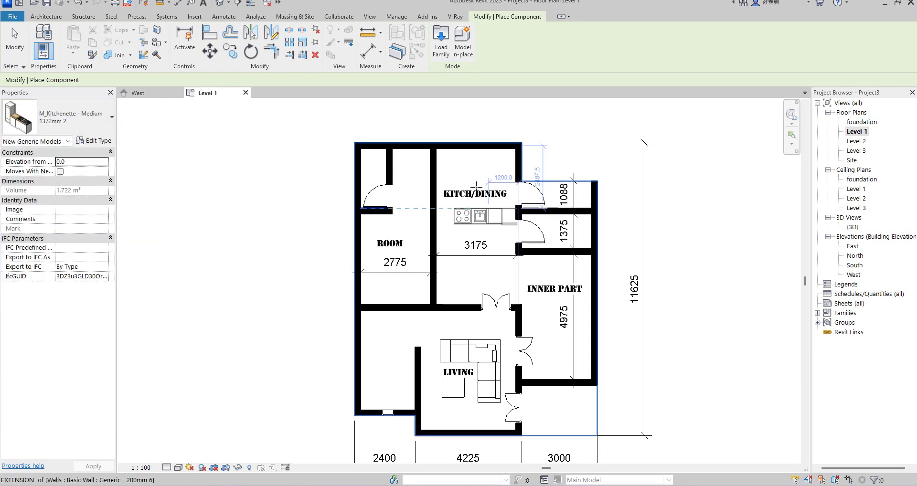
scroll(462, 163, up, 3)
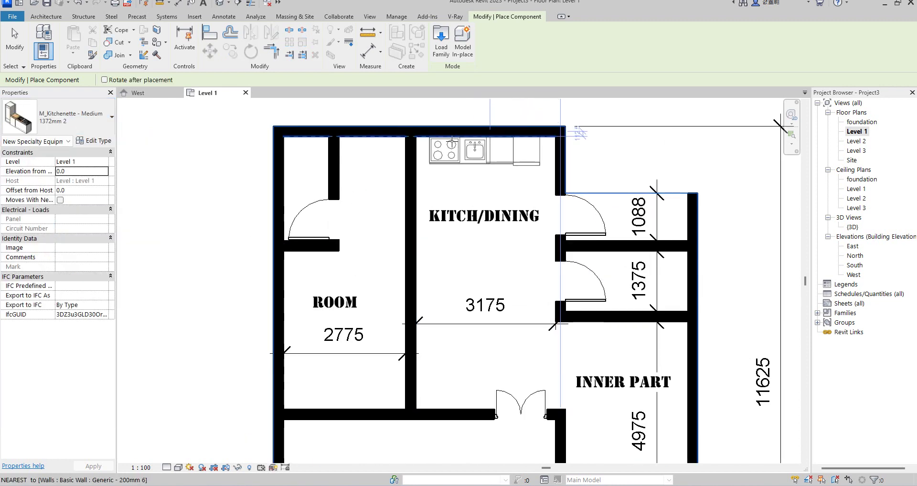
key(space)
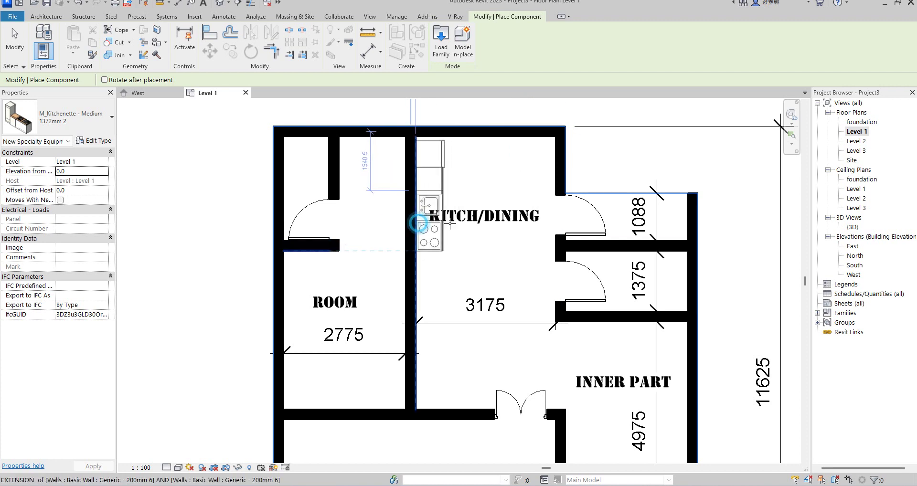
click(419, 222)
key(Escape)
scroll(506, 273, down, 3)
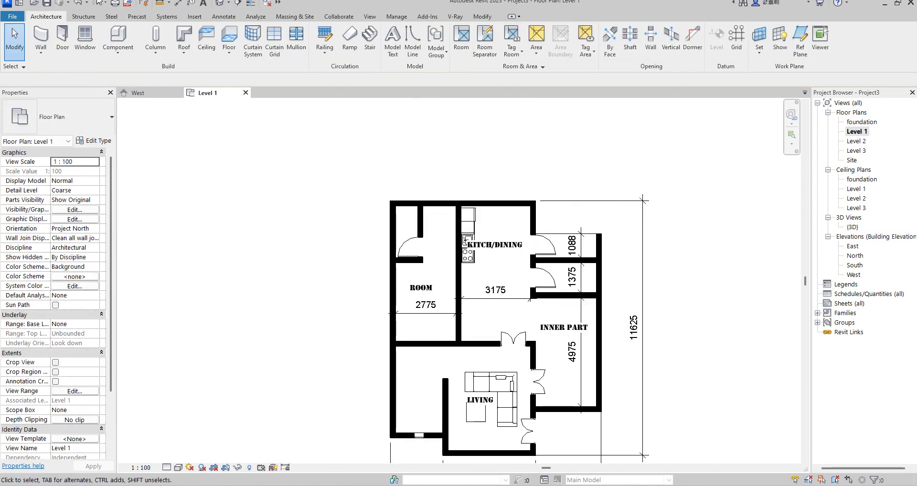
Place an M_Table-Dining Round w Chairs component, 1525mm Diameter, in the dining area south of the KITCH/DINING label.
click(134, 31)
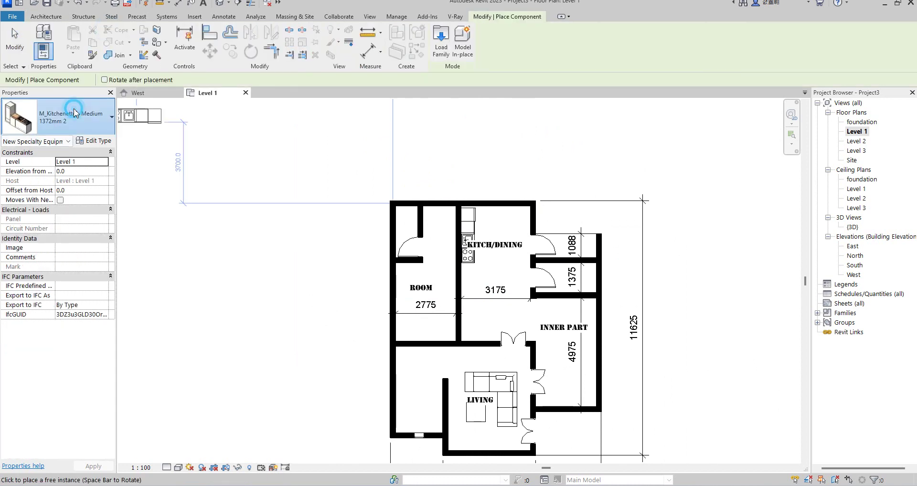
click(75, 122)
scroll(85, 247, up, 10)
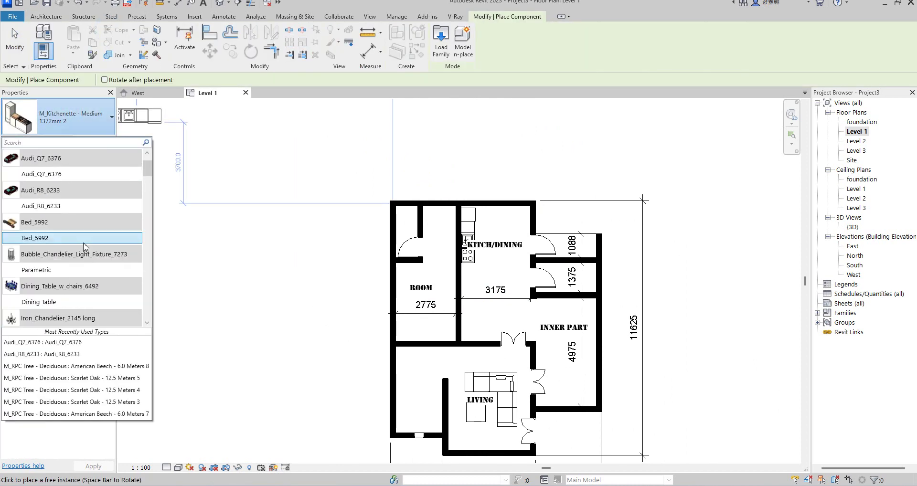
scroll(81, 241, down, 15)
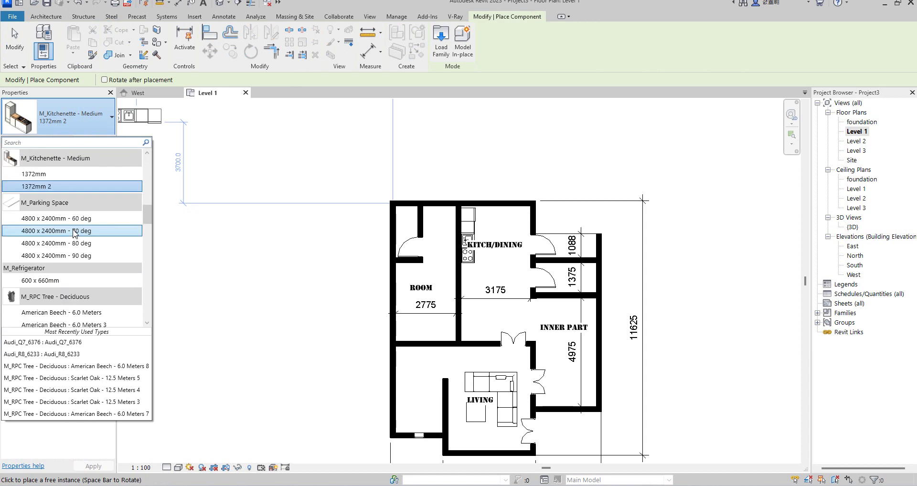
scroll(75, 233, down, 4)
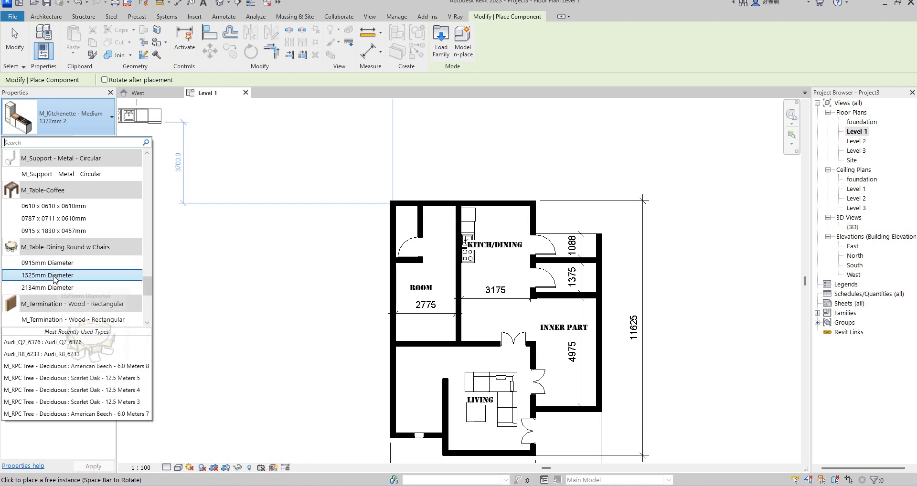
click(47, 275)
scroll(501, 305, up, 3)
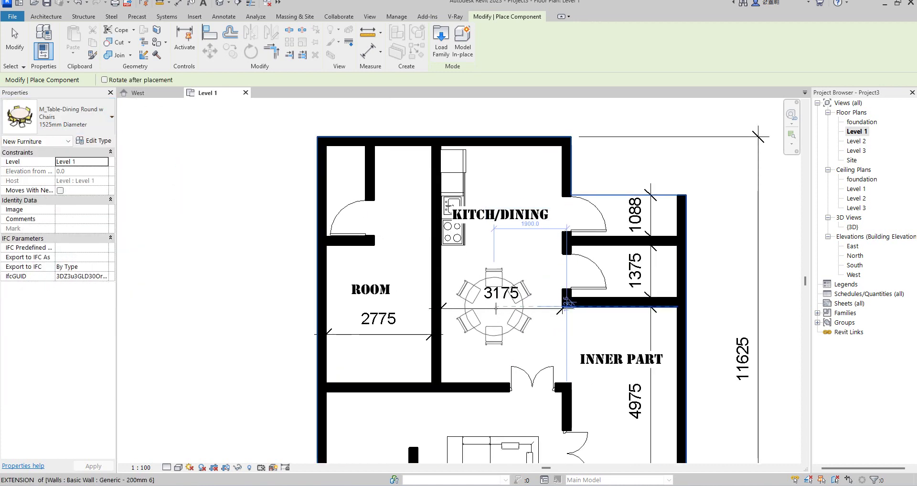
click(498, 305)
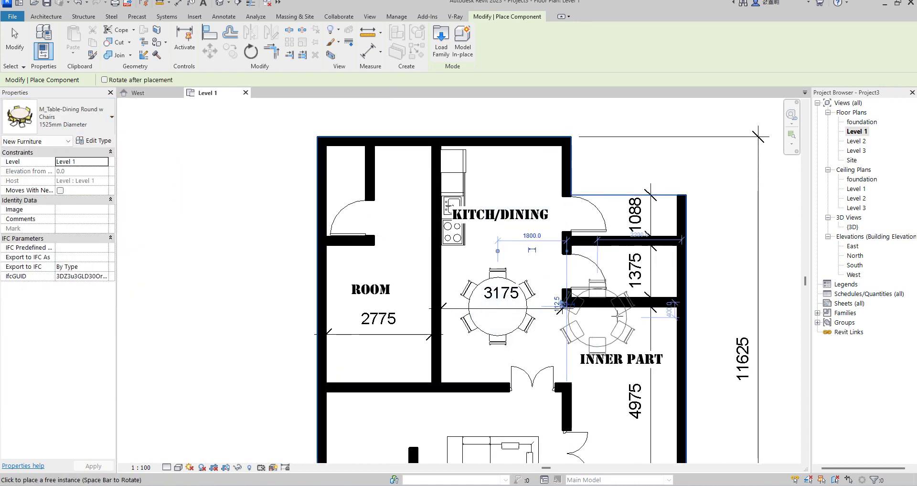
key(Escape)
key(Escape)
Review the furnished Level 1 plan, checking the furniture, room labels and dimensions in each room.
scroll(551, 250, down, 4)
scroll(609, 339, up, 2)
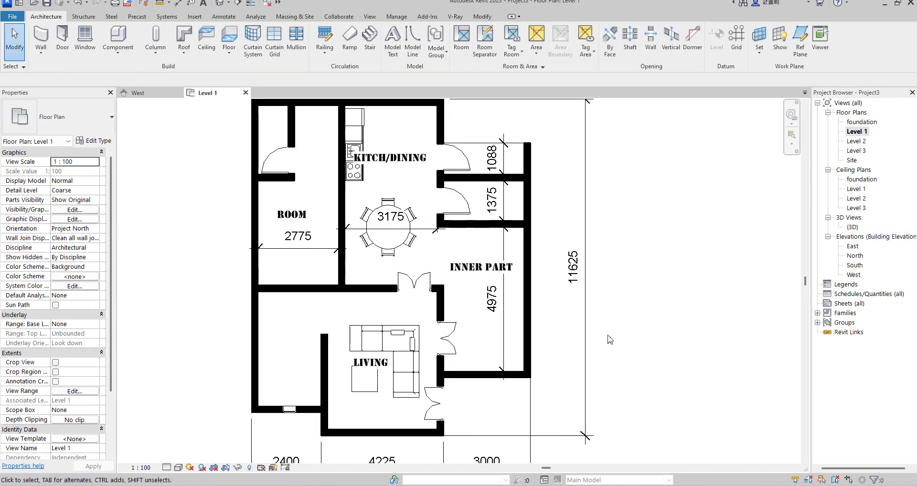
scroll(640, 338, down, 2)
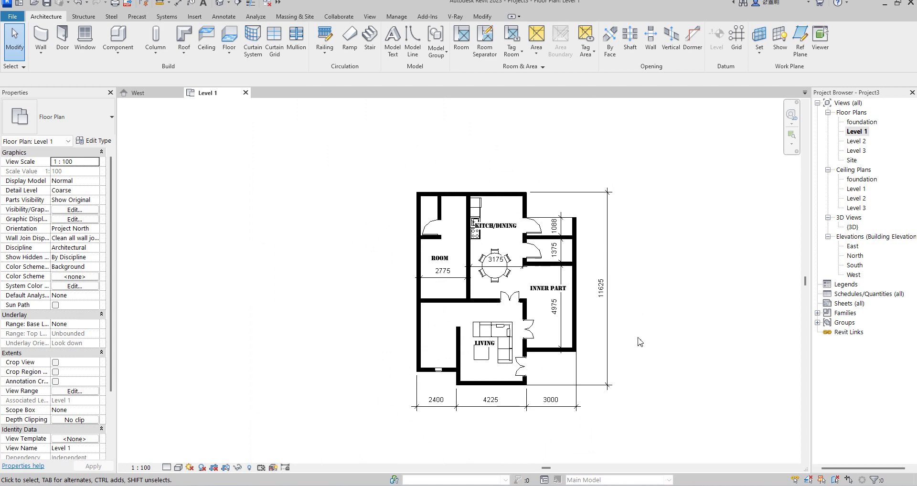
scroll(631, 314, up, 1)
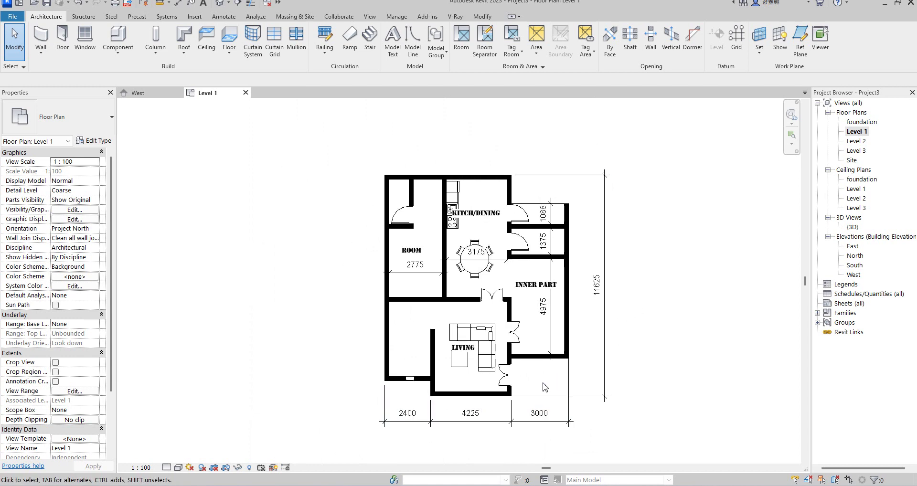
scroll(488, 210, up, 2)
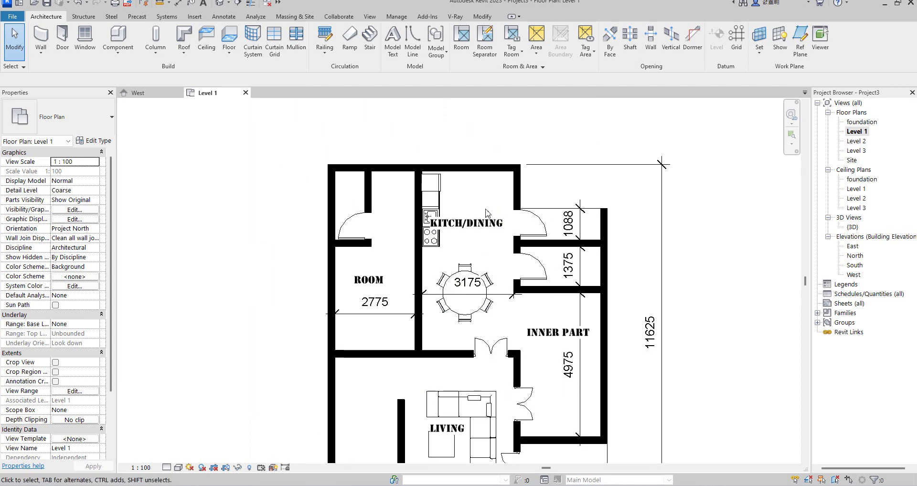
scroll(488, 210, down, 2)
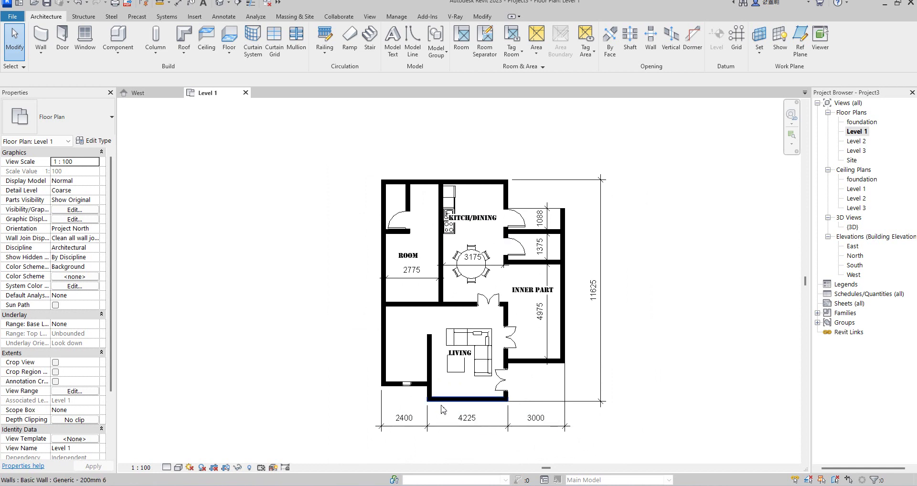
middle_drag(431, 412, 401, 409)
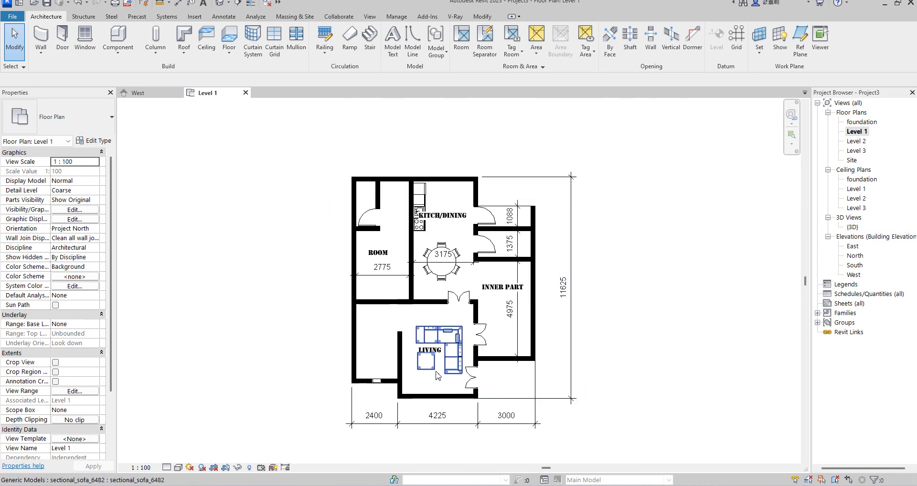
scroll(436, 375, up, 4)
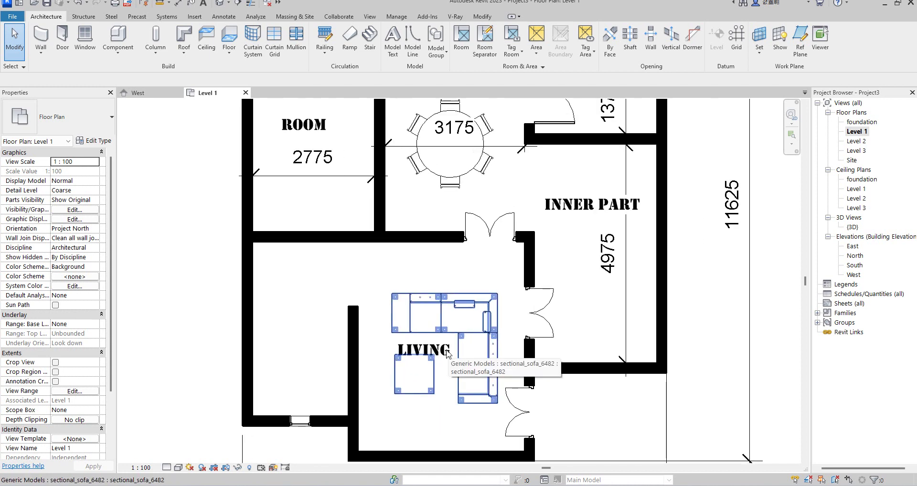
scroll(380, 285, down, 4)
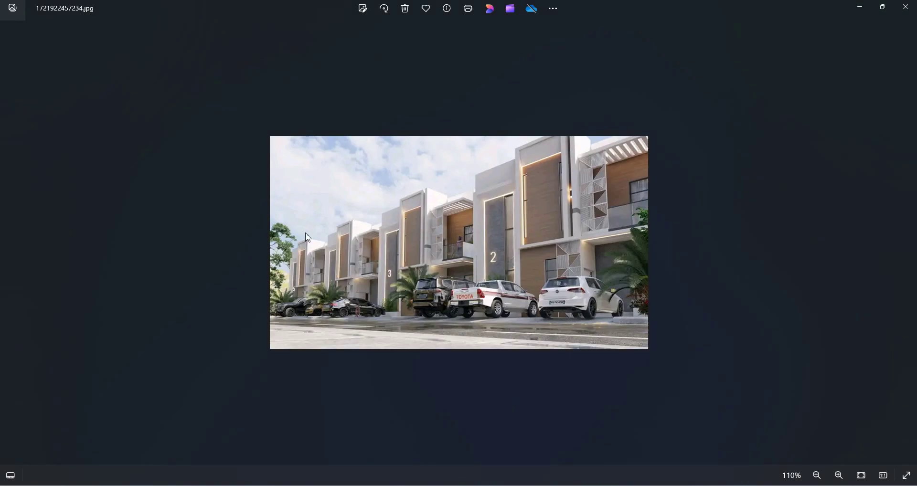
Examine the terrace facade in the reference image 1721922457234.jpg and return to the Level 1 plan in Revit.
scroll(430, 223, up, 3)
scroll(432, 213, down, 2)
scroll(440, 205, up, 3)
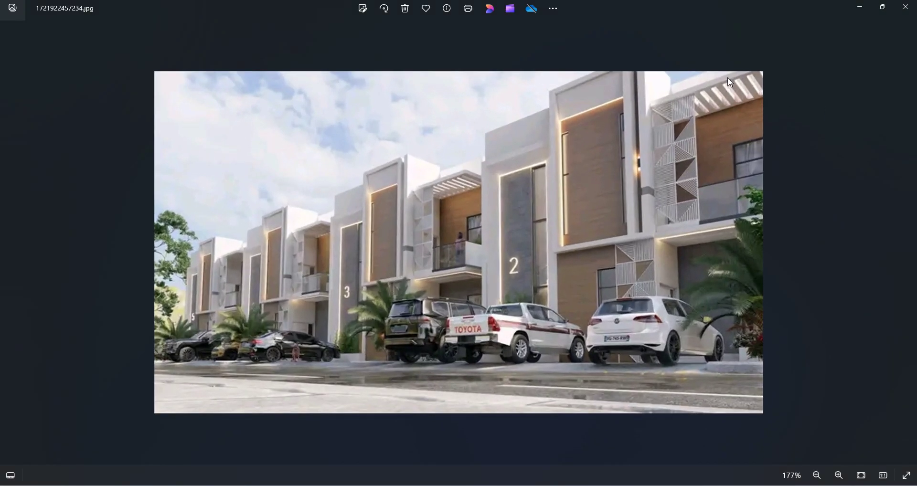
scroll(852, 64, down, 2)
click(645, 483)
click(600, 280)
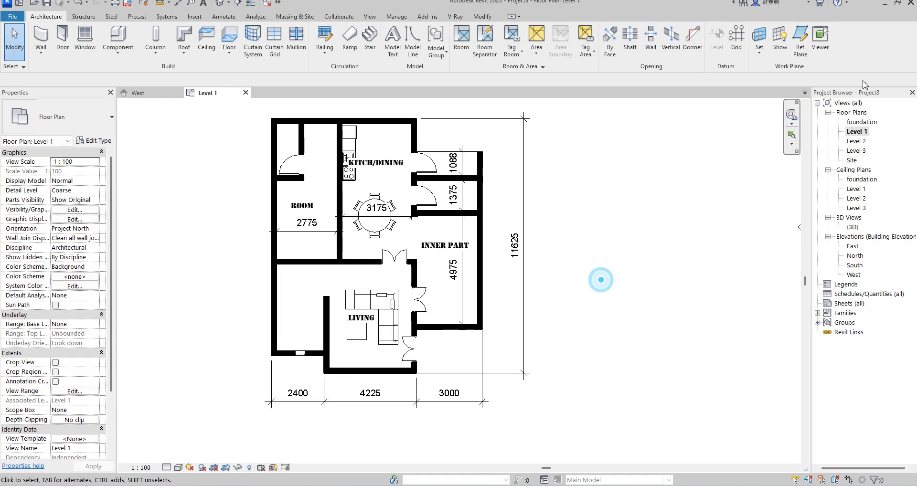
mouse_move(460, 485)
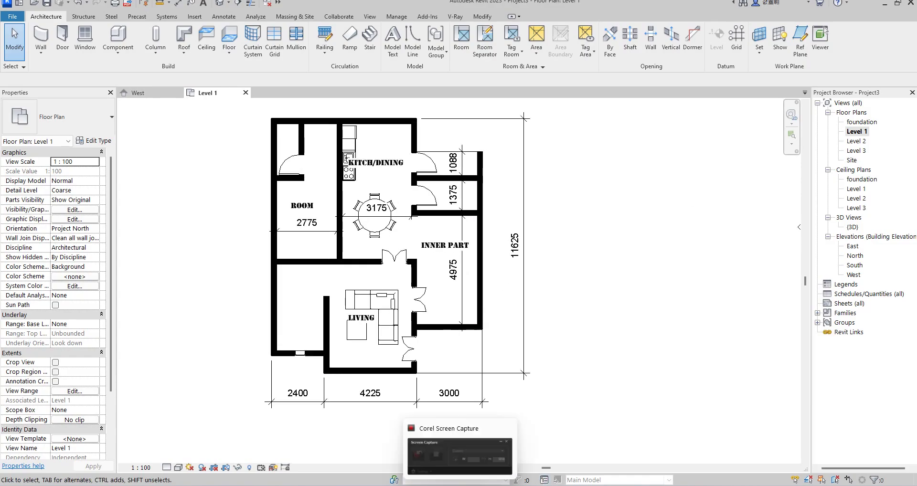